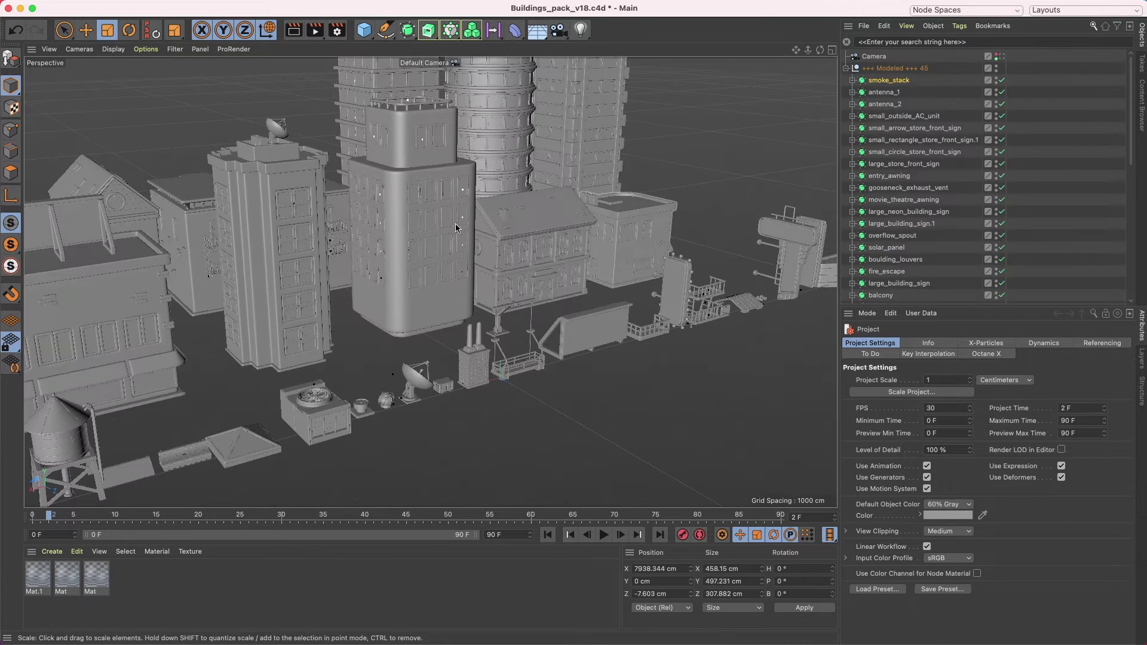
- Pan across the Buildings_pack scene to look over the building models
{"action": "middle_click_drag", "start_coordinate": [455, 224], "coordinate": [522, 256], "text": "alt"}
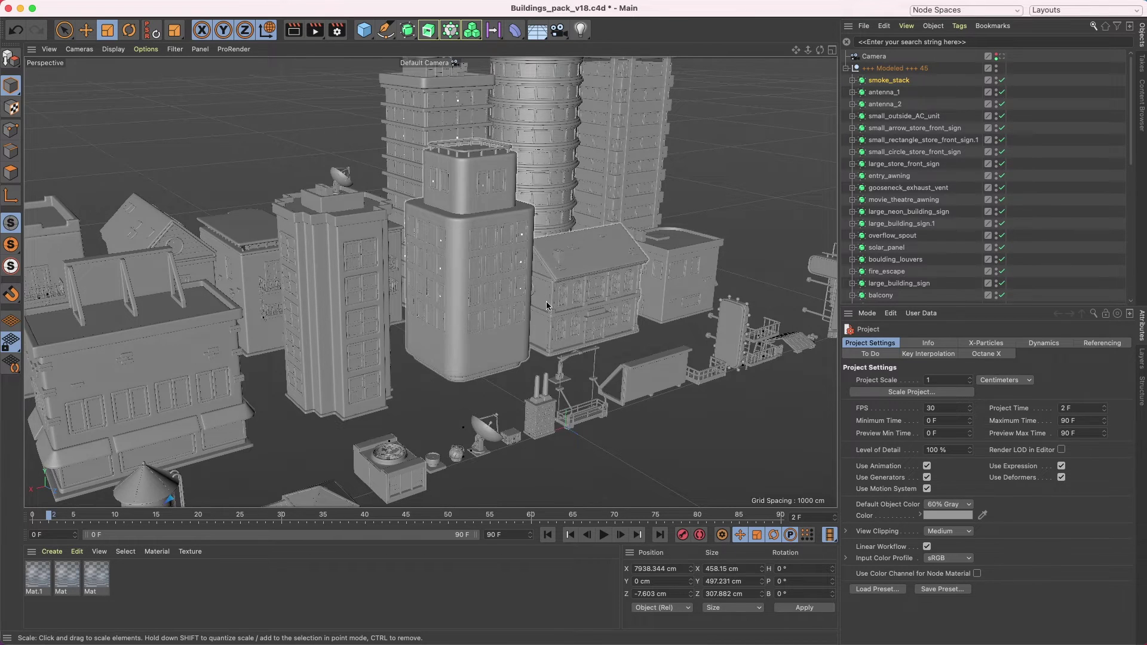
{"action": "middle_click_drag", "start_coordinate": [554, 348], "coordinate": [510, 291], "text": "alt"}
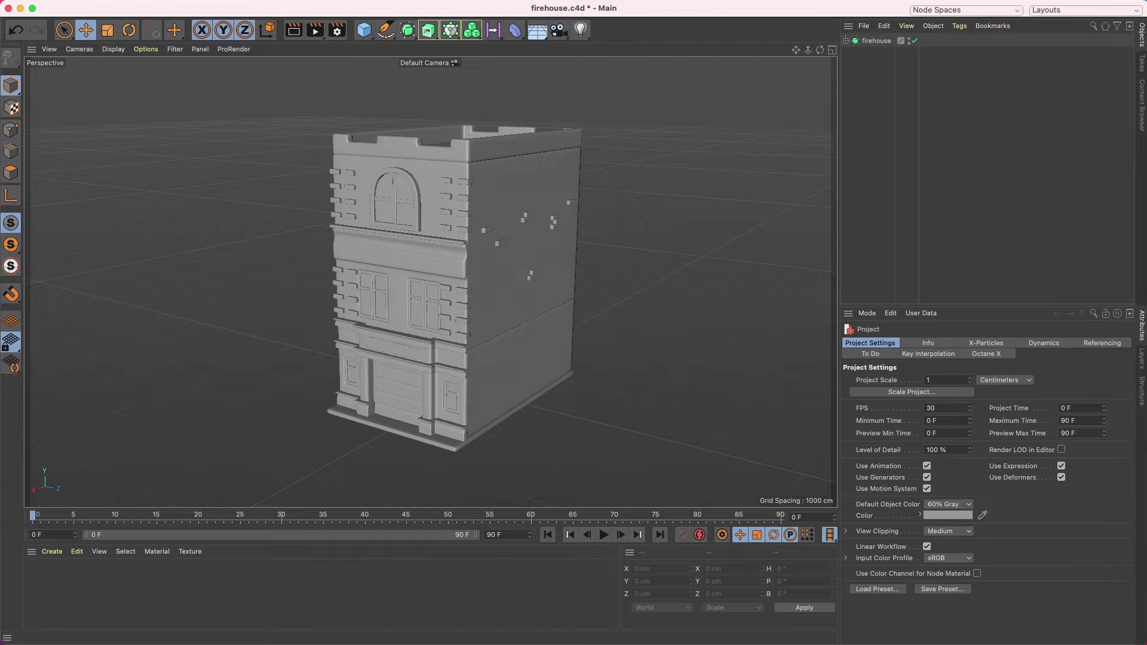
- Bring up the RizomUV website, then expand the firehouse object in the Object Manager
{"action": "left_click_drag", "start_coordinate": [663, 644], "coordinate": [285, 43]}
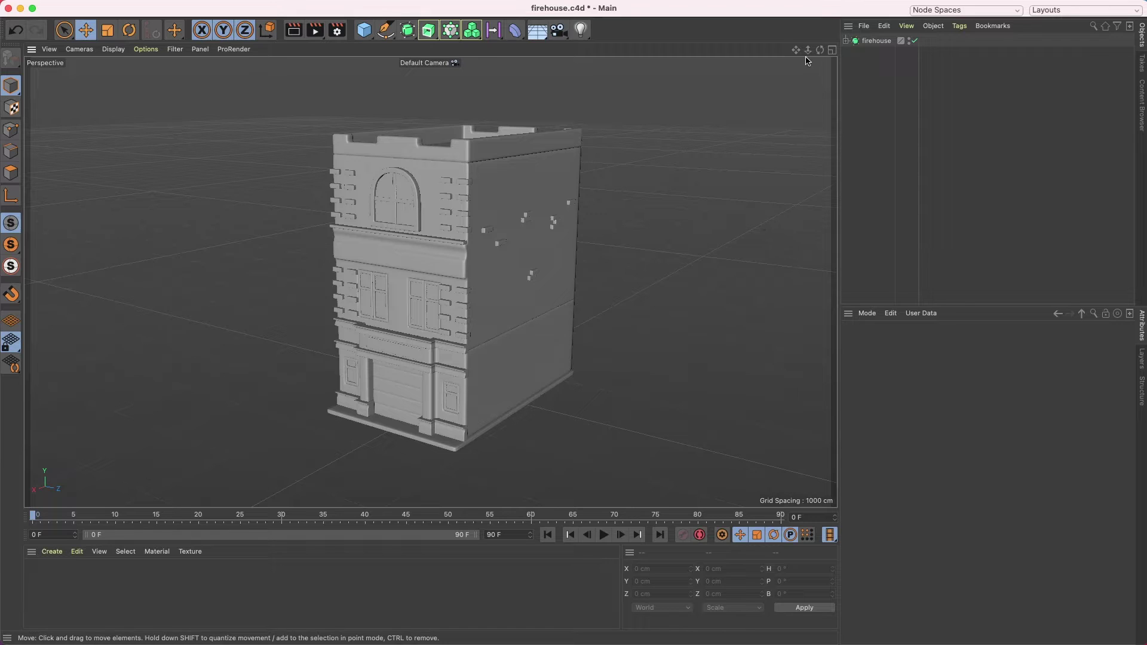
{"action": "left_click", "coordinate": [846, 40]}
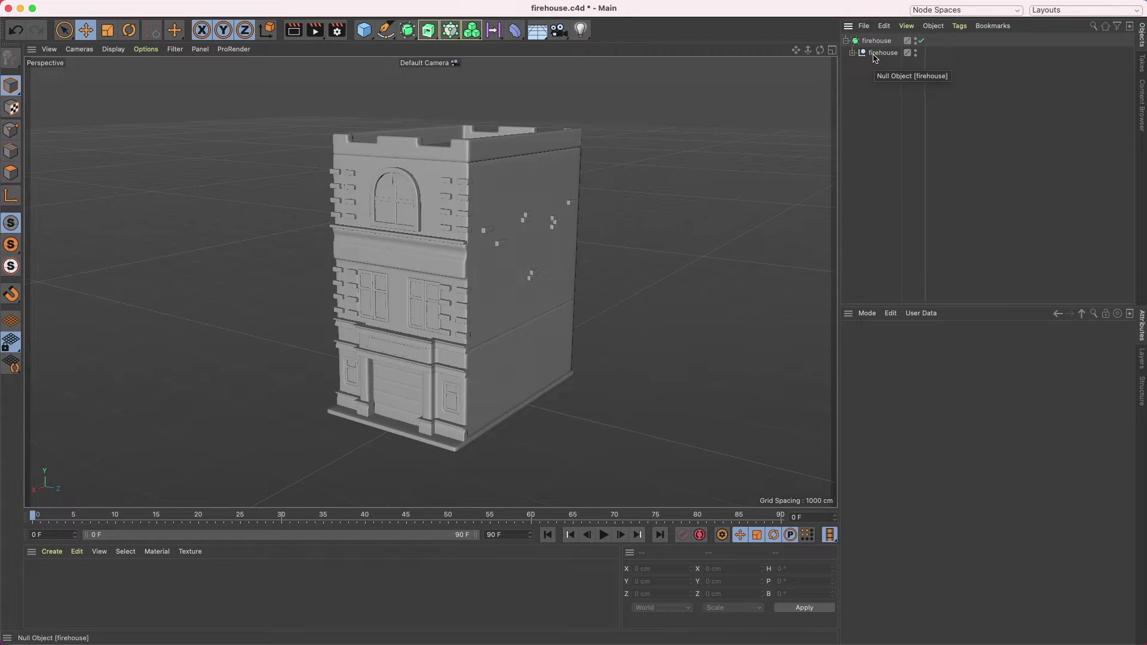
- Move the firehouse null to the top level and bring up the RizomUV_Exporter menu
{"action": "left_click_drag", "start_coordinate": [881, 54], "coordinate": [872, 136]}
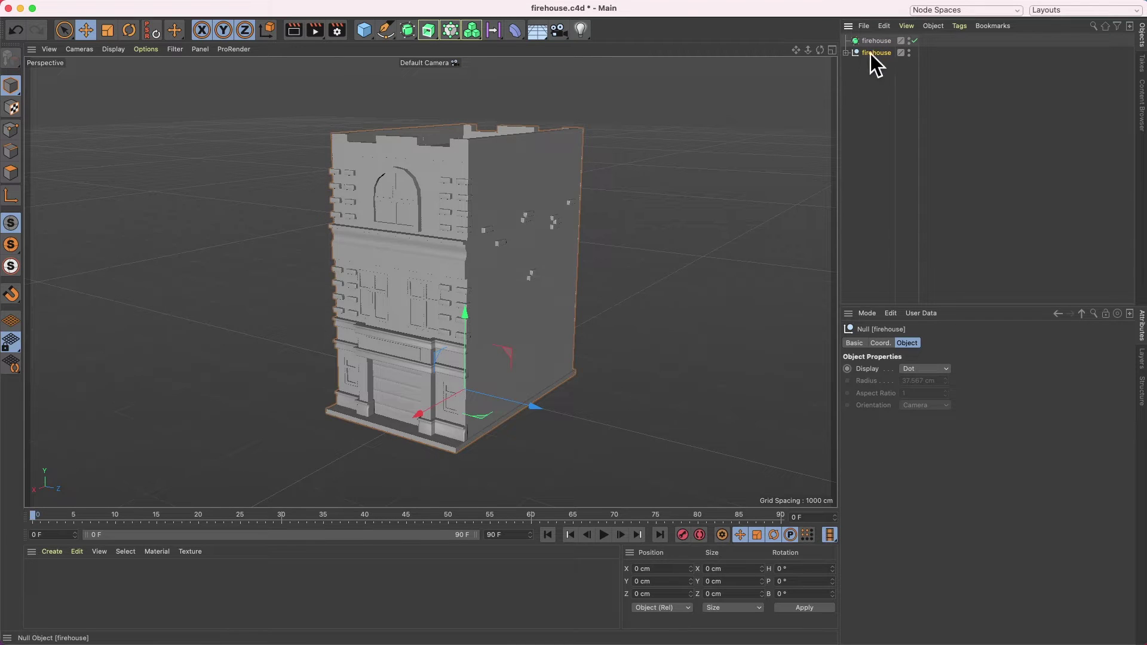
{"action": "left_click", "coordinate": [846, 52]}
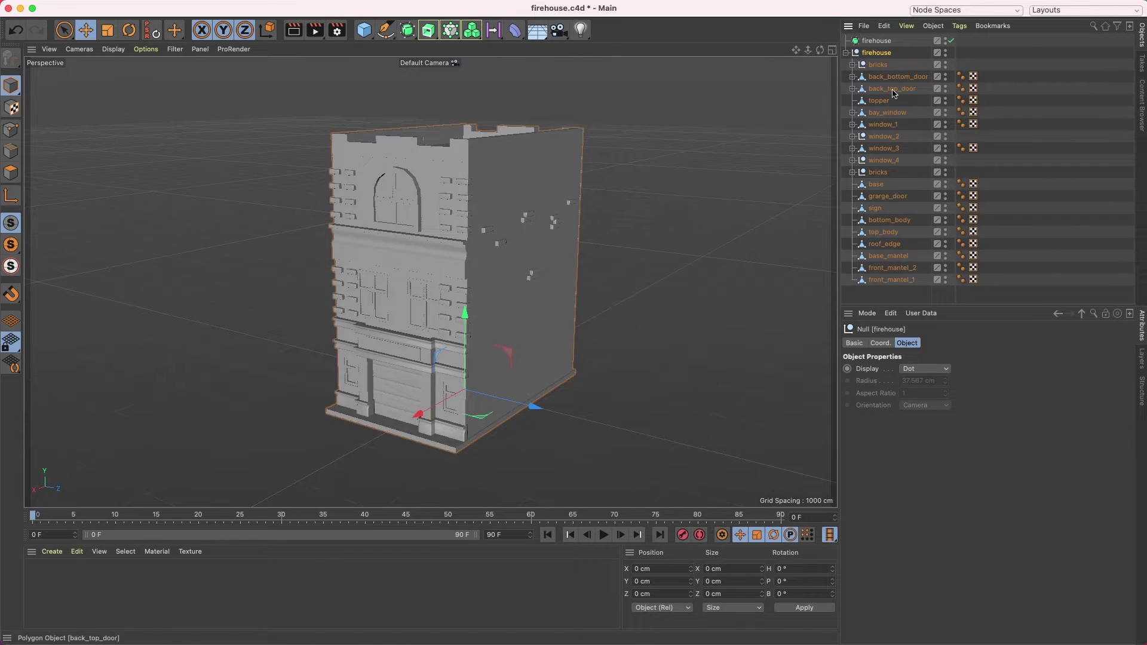
{"action": "left_click", "coordinate": [846, 52]}
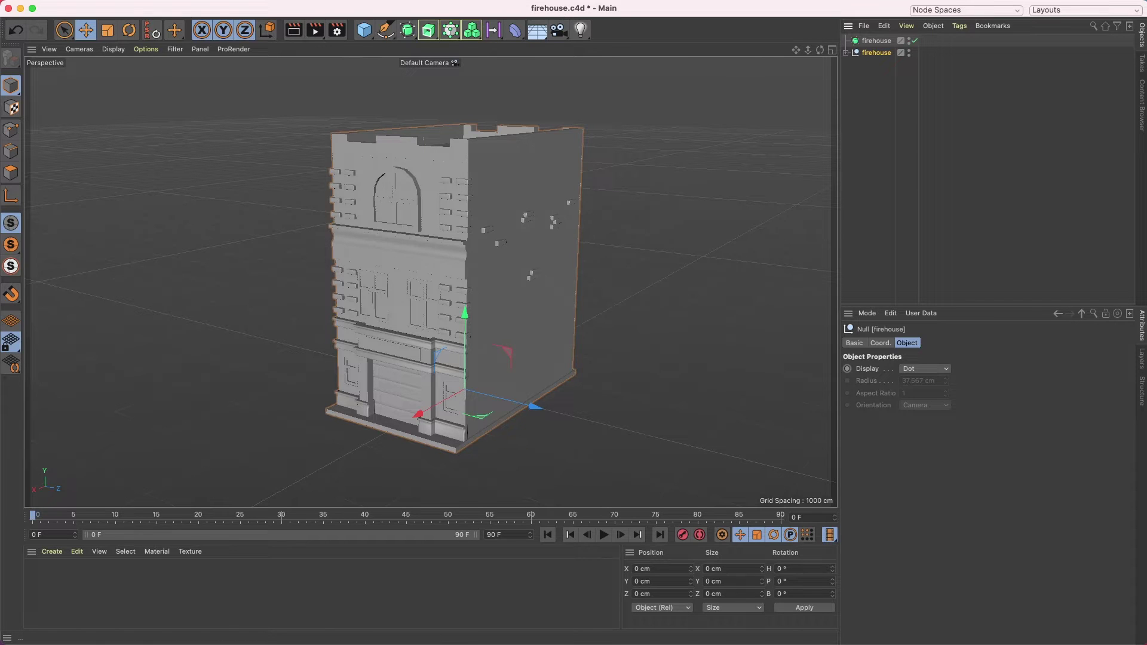
{"action": "left_click", "coordinate": [671, 4]}
{"action": "mouse_move", "coordinate": [669, 216]}
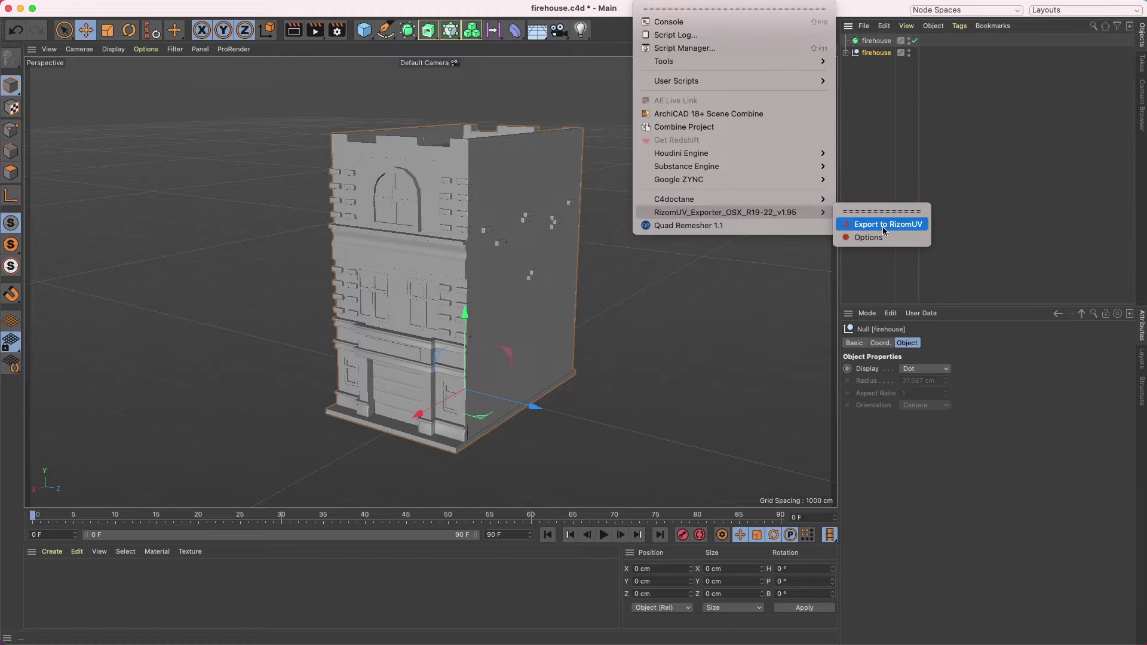
- Keep New UVW enabled in the RizomUV exporter options and save them
{"action": "left_click", "coordinate": [853, 237]}
{"action": "left_click_drag", "start_coordinate": [855, 189], "coordinate": [542, 172]}
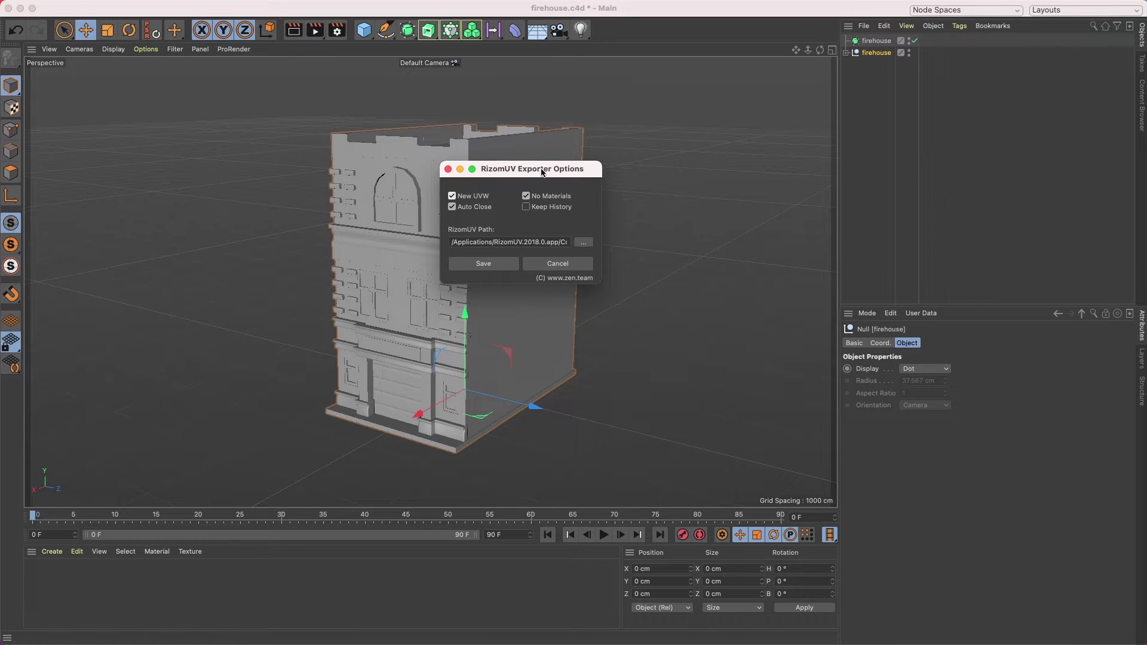
{"action": "left_click", "coordinate": [452, 197]}
{"action": "left_click", "coordinate": [452, 197]}
{"action": "left_click", "coordinate": [484, 266]}
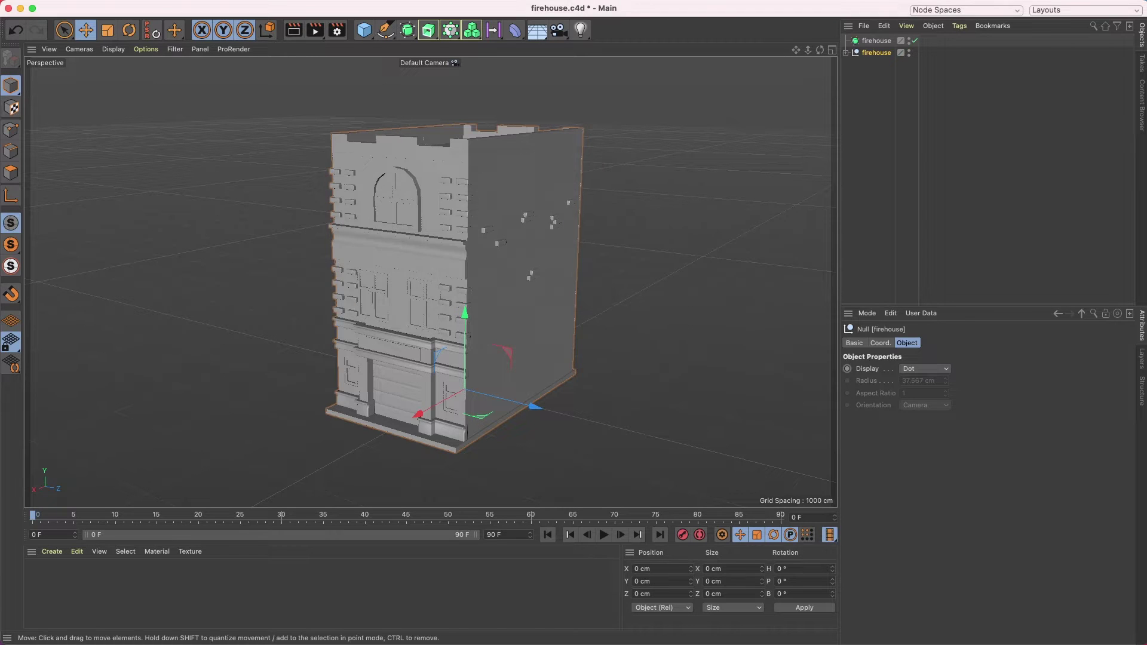
- Export the firehouse to RizomUV via Extensions > RizomUV_Exporter > Export to RizomUV
{"action": "left_click", "coordinate": [665, 3]}
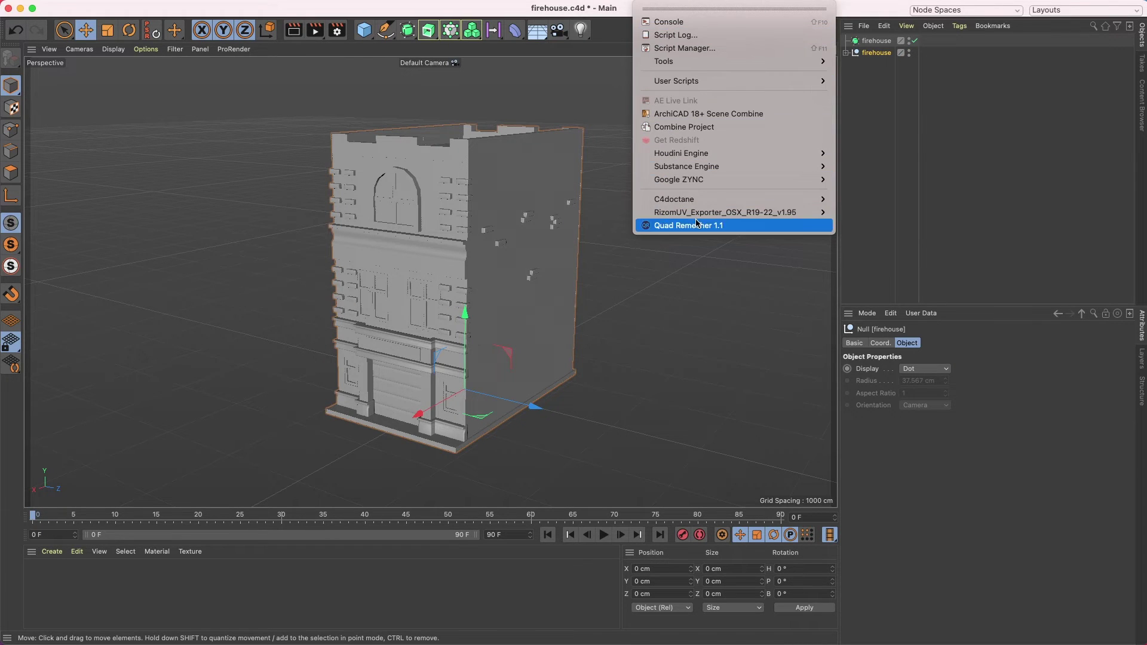
{"action": "mouse_move", "coordinate": [690, 218]}
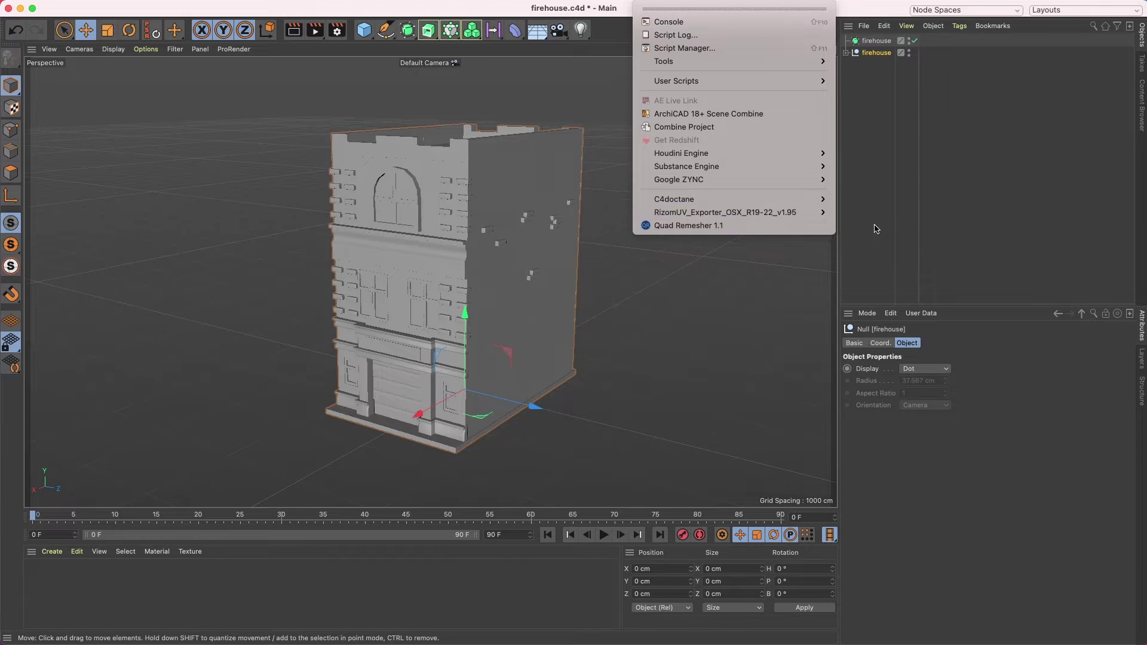
{"action": "mouse_move", "coordinate": [812, 213]}
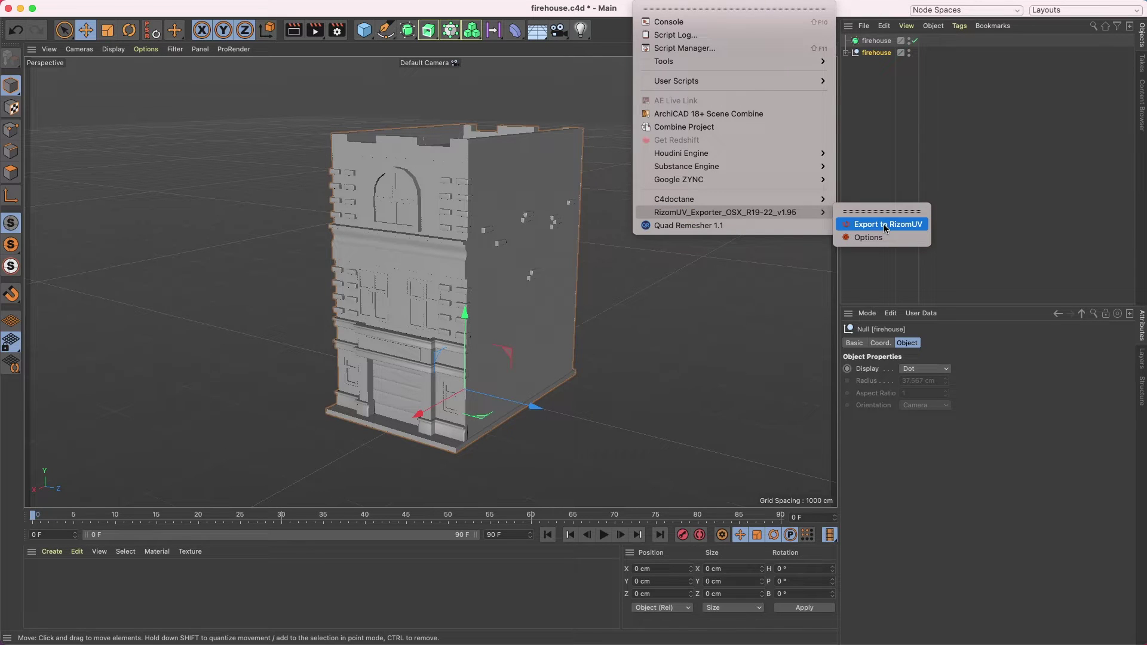
{"action": "left_click", "coordinate": [885, 225]}
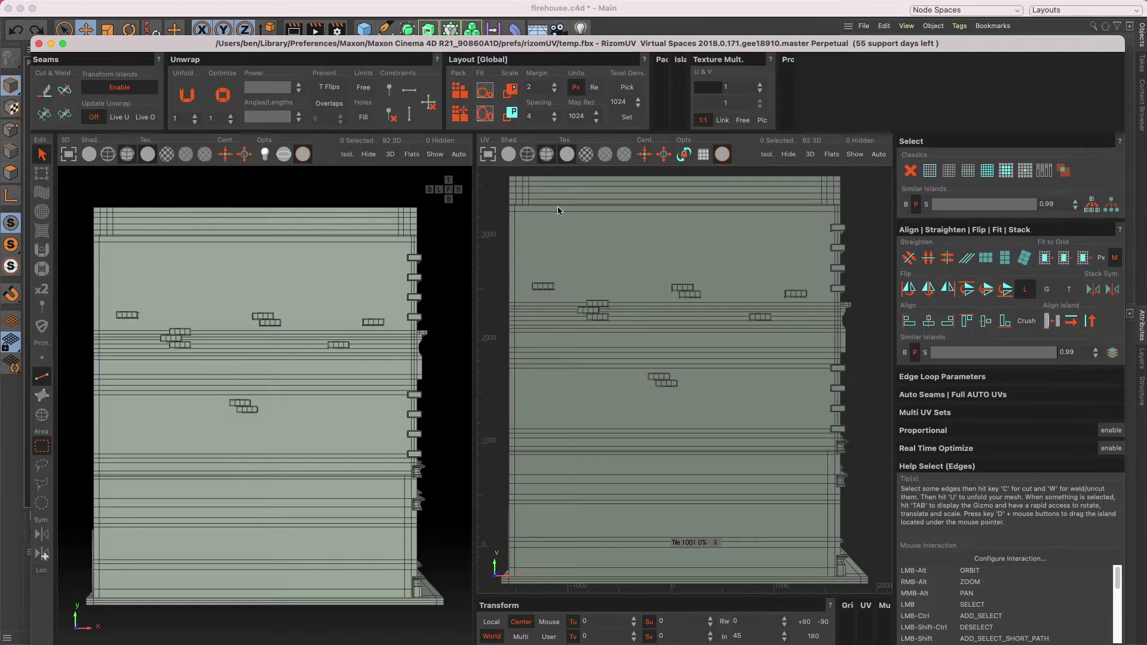
- Maximise the RizomUV window and orbit to the building's front corner
{"action": "left_click_drag", "start_coordinate": [225, 52], "coordinate": [197, 11]}
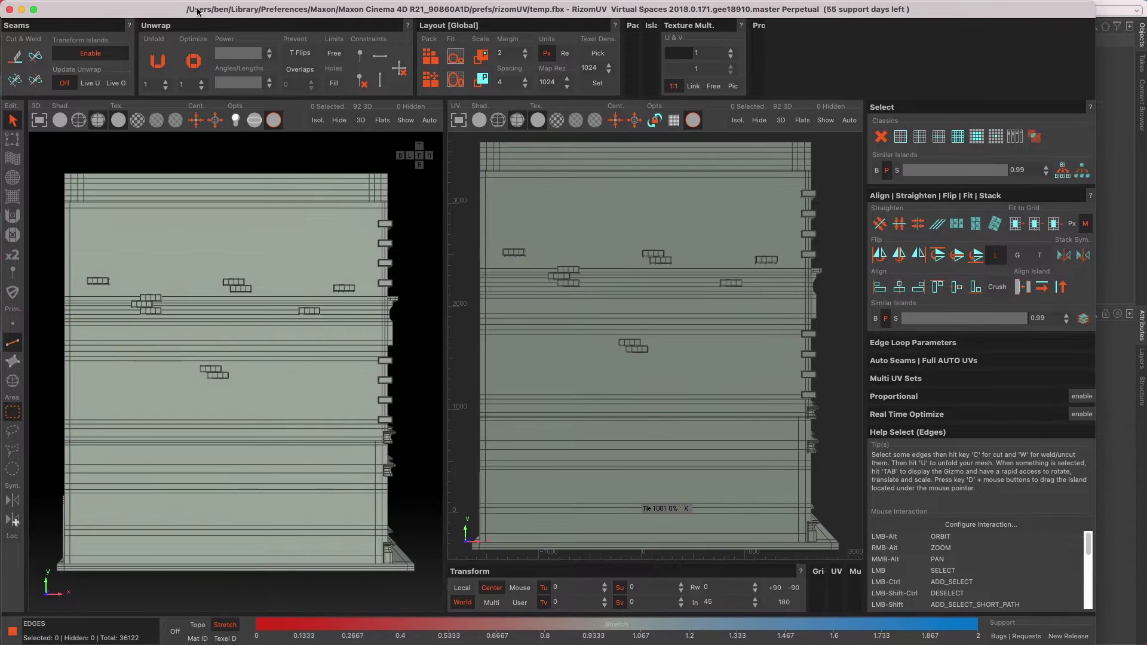
{"action": "double_click", "coordinate": [198, 11]}
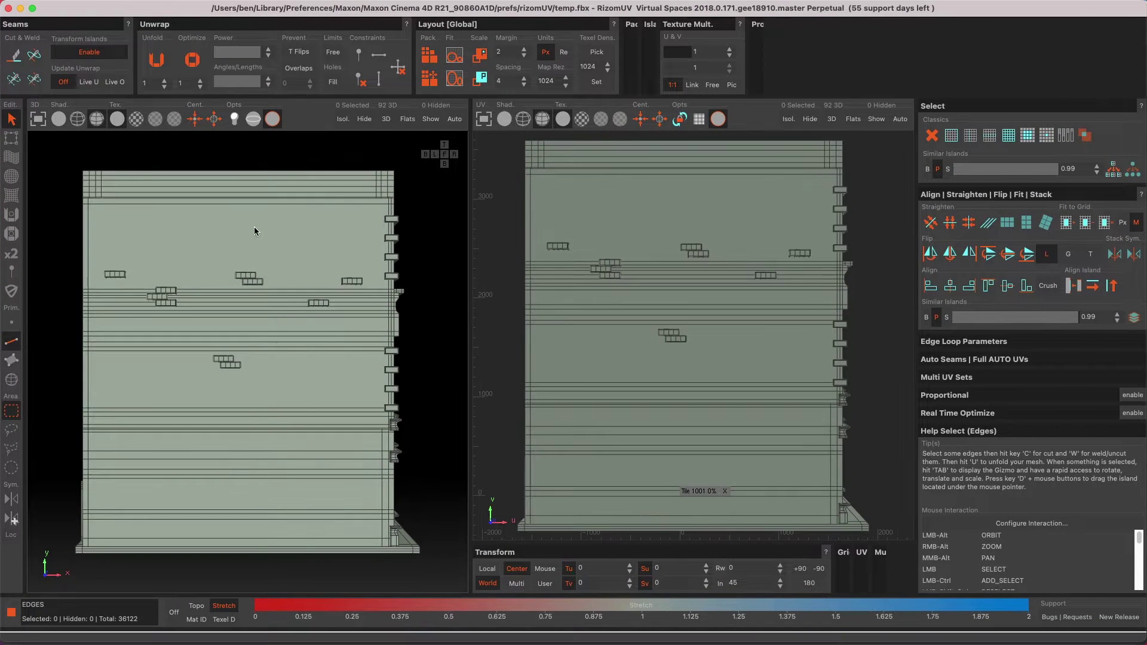
{"action": "left_click_drag", "start_coordinate": [253, 227], "coordinate": [101, 255], "text": "alt"}
{"action": "middle_click_drag", "start_coordinate": [358, 263], "coordinate": [216, 292], "text": "alt"}
{"action": "left_click_drag", "start_coordinate": [216, 292], "coordinate": [113, 281], "text": "alt"}
- Zoom and orbit the 3D view to inspect the full facade and the underside
{"action": "middle_click_drag", "start_coordinate": [119, 274], "coordinate": [359, 316], "text": "alt"}
{"action": "scroll", "coordinate": [415, 459], "scroll_direction": "up", "scroll_amount": 10}
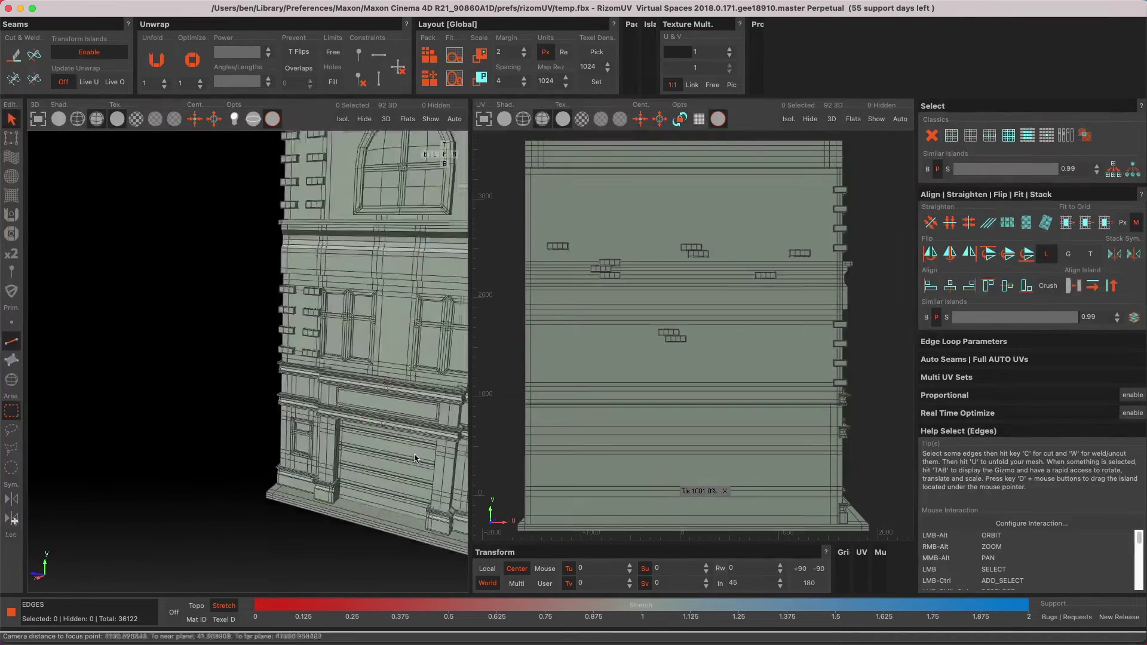
{"action": "right_click_drag", "start_coordinate": [399, 438], "coordinate": [322, 377], "text": "alt"}
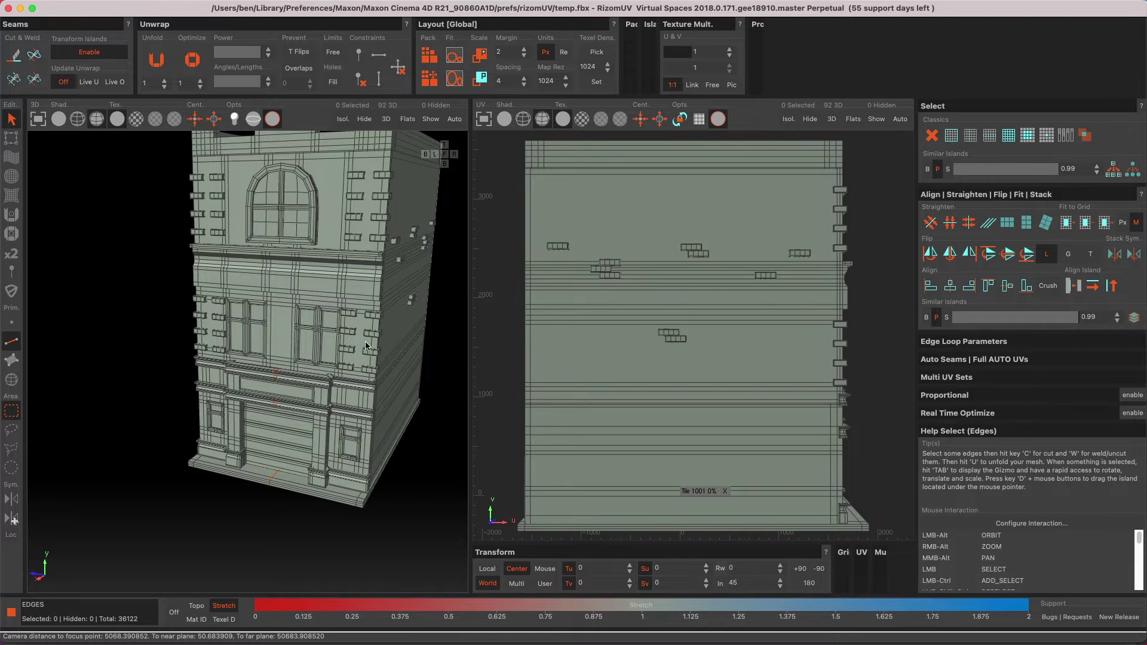
{"action": "mouse_move", "coordinate": [365, 341]}
{"action": "left_mouse_down", "text": "alt"}
{"action": "mouse_move", "coordinate": [332, 339]}
{"action": "mouse_move", "coordinate": [397, 340]}
{"action": "mouse_move", "coordinate": [364, 331]}
{"action": "left_mouse_up", "text": "alt"}
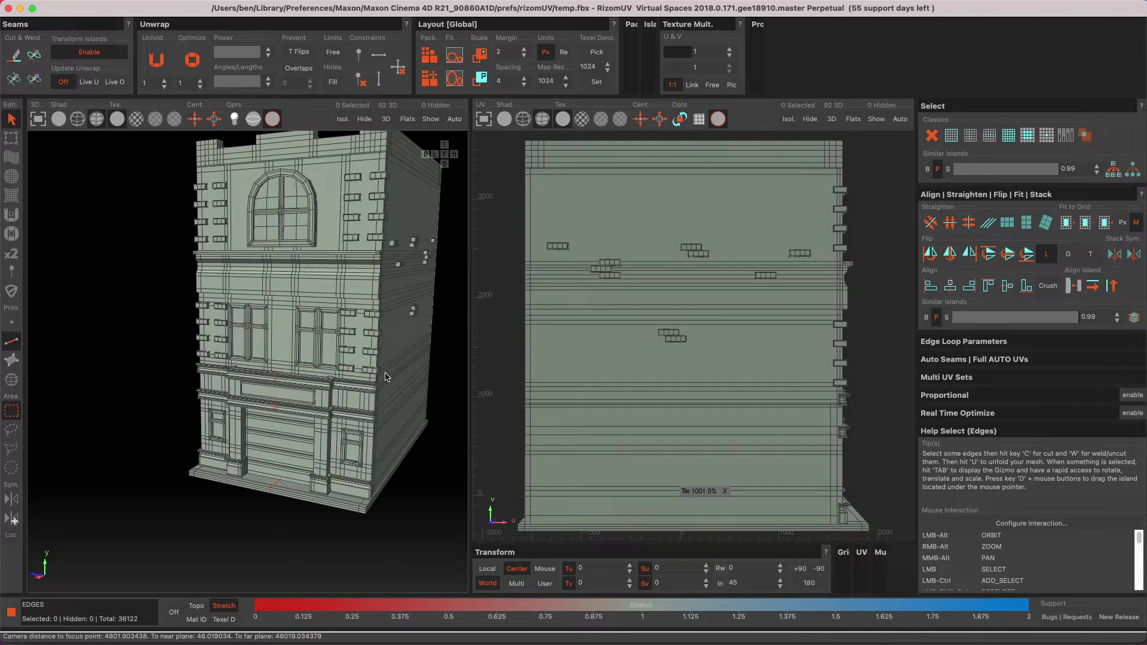
{"action": "scroll", "coordinate": [385, 376], "scroll_direction": "up", "scroll_amount": 15}
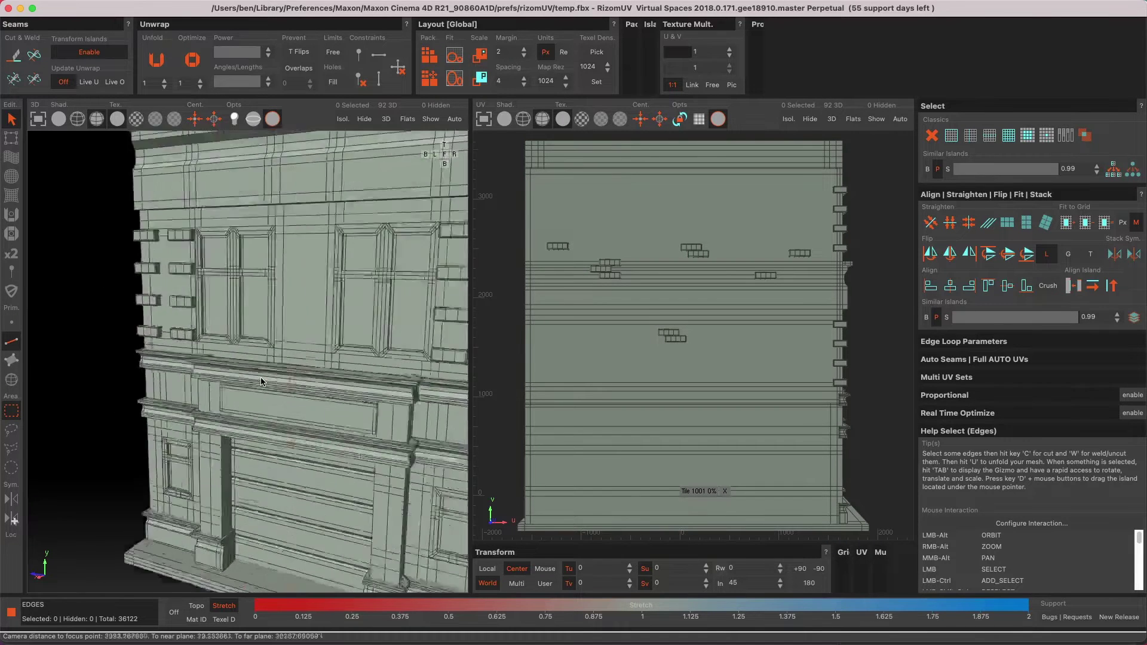
{"action": "left_click_drag", "start_coordinate": [377, 367], "coordinate": [328, 345], "text": "alt"}
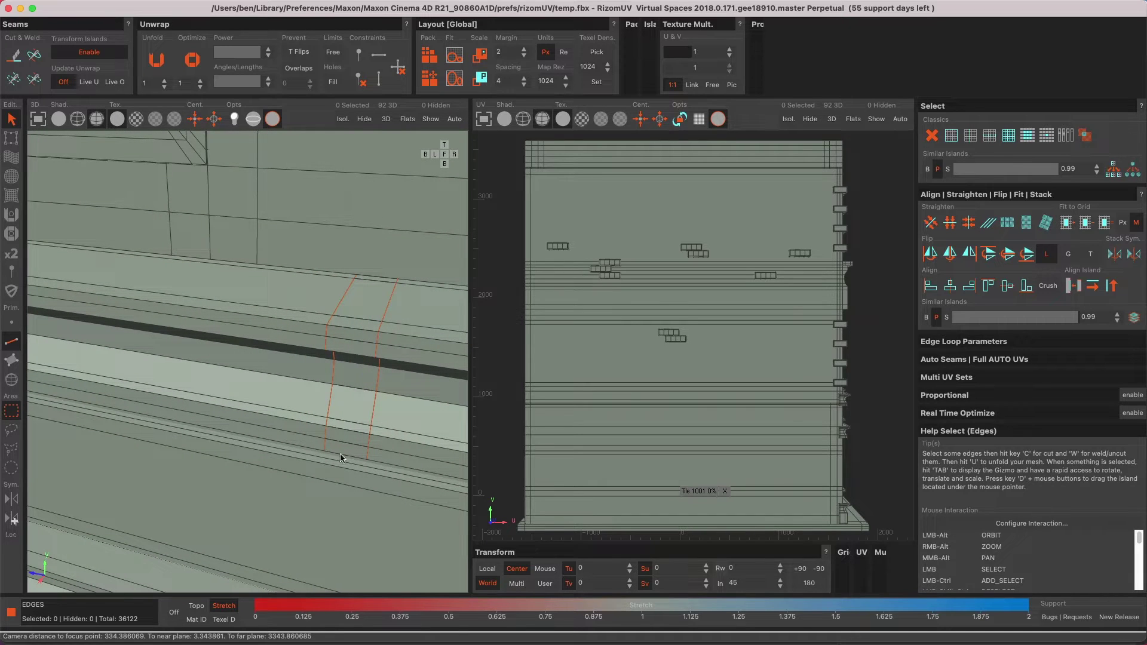
{"action": "scroll", "coordinate": [339, 456], "scroll_direction": "down", "scroll_amount": 12}
{"action": "left_click_drag", "start_coordinate": [339, 456], "coordinate": [324, 384], "text": "alt"}
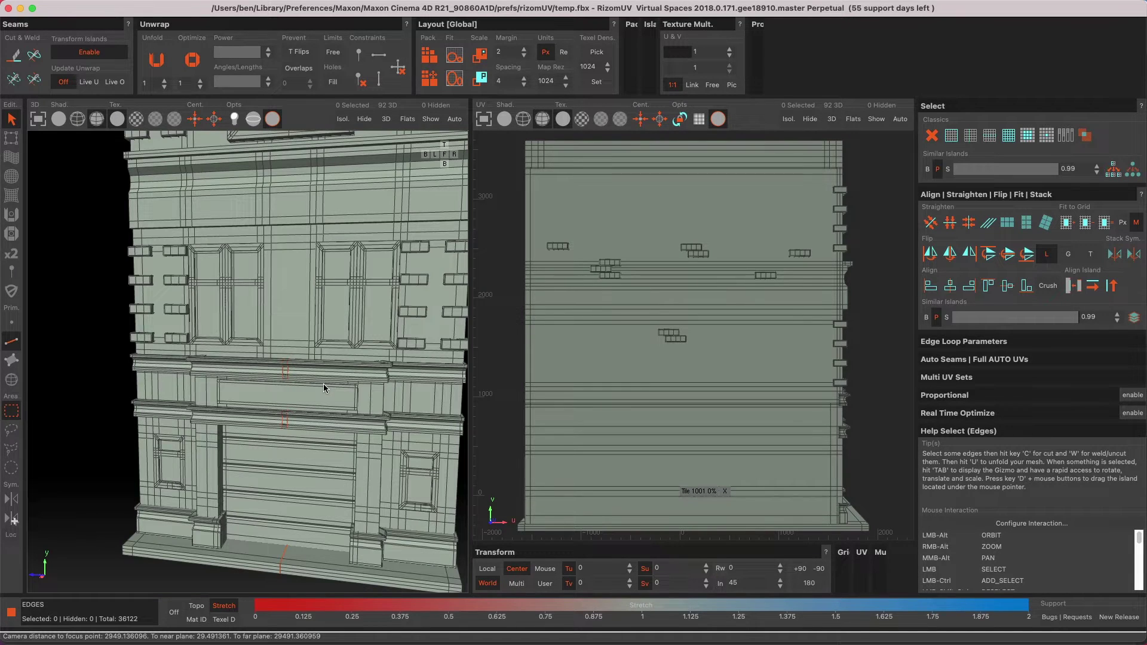
{"action": "left_click_drag", "start_coordinate": [299, 380], "coordinate": [303, 461], "text": "alt"}
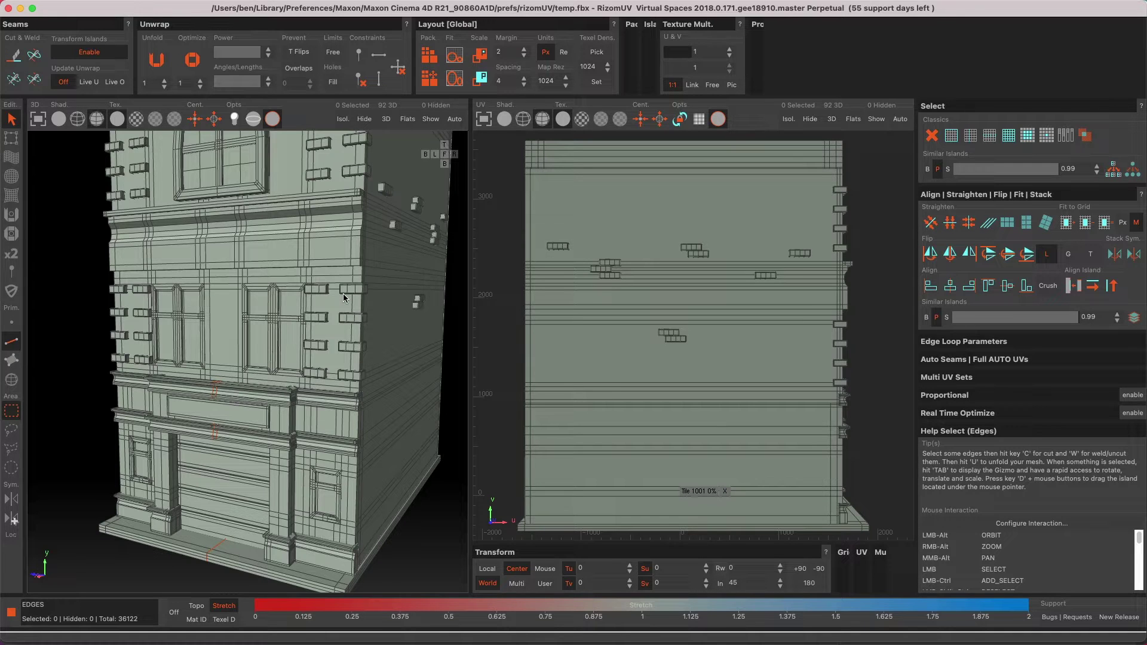
- Save the mesh back to Cinema 4D and re-export the firehouse to RizomUV
{"action": "key", "text": "super+s"}
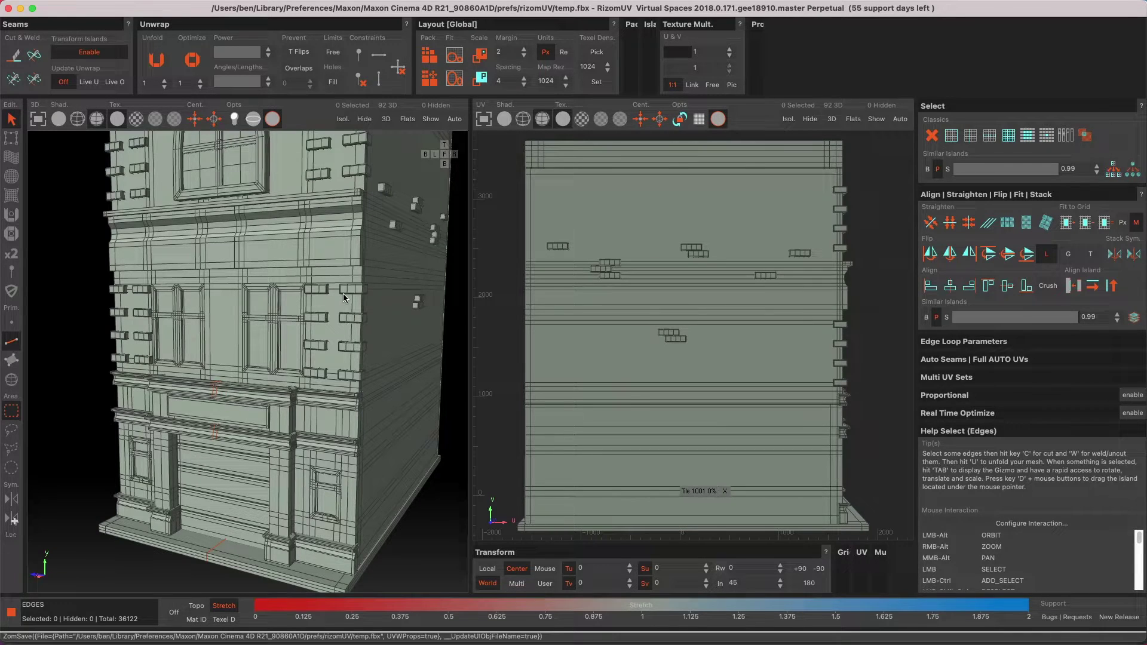
{"action": "key", "text": "super+Tab"}
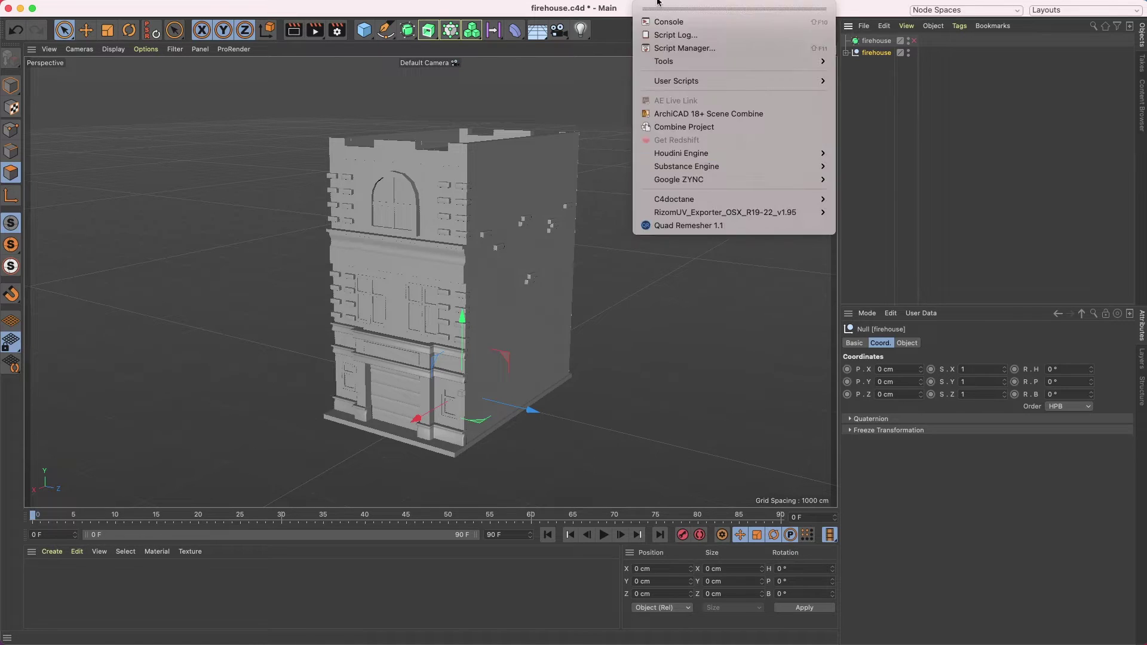
{"action": "mouse_move", "coordinate": [705, 214]}
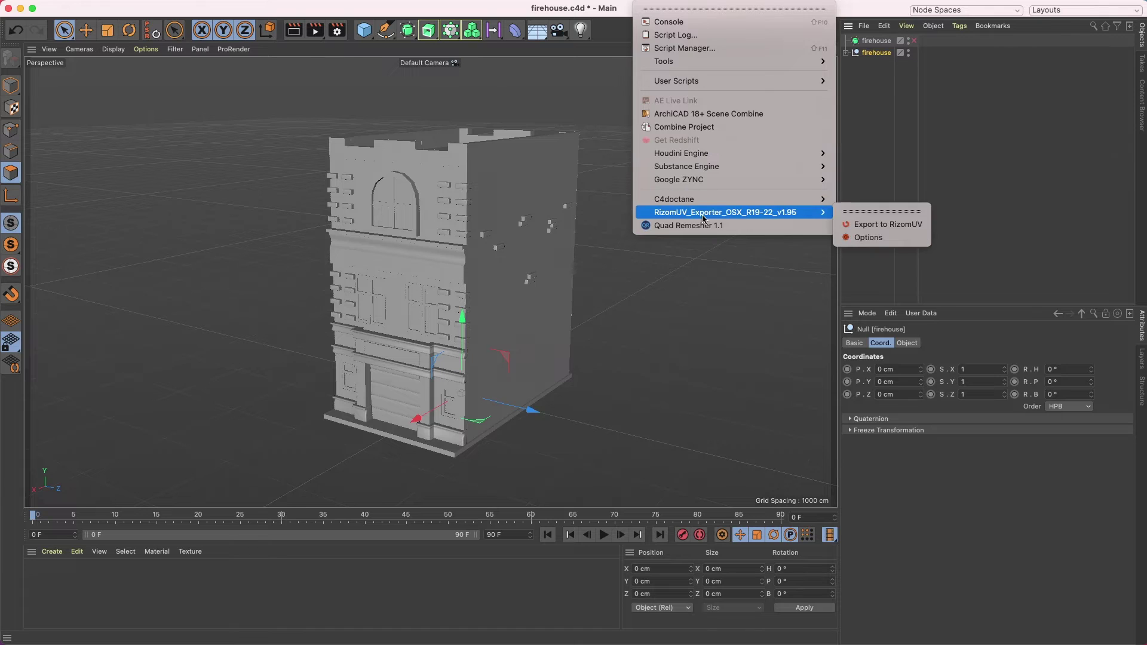
{"action": "left_click", "coordinate": [873, 231]}
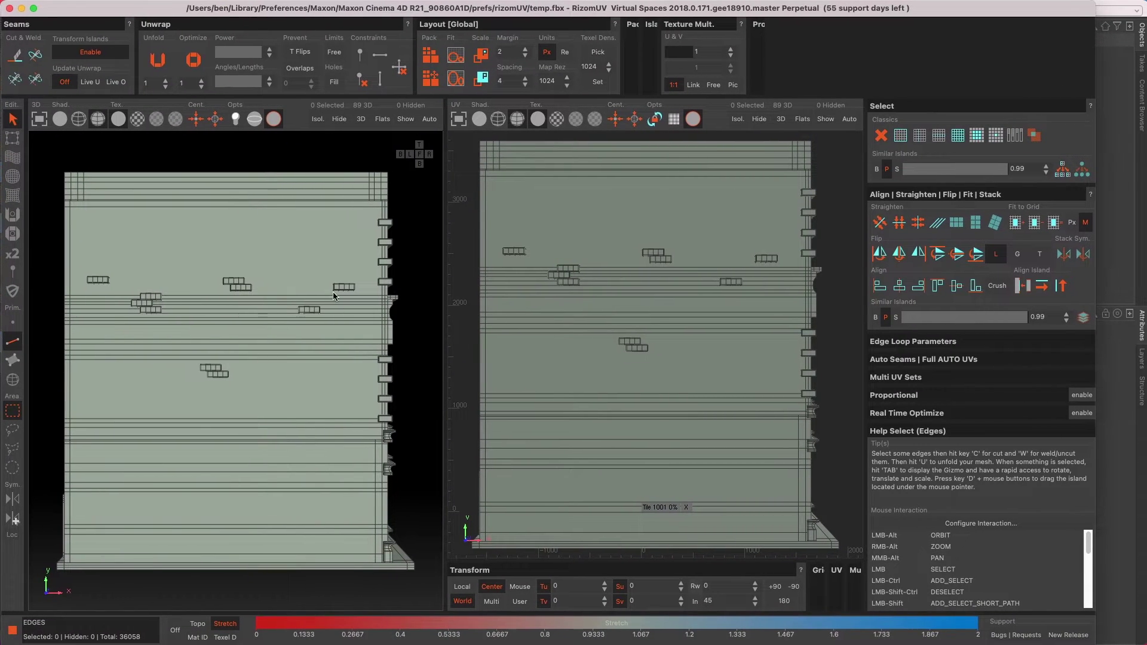
- Orbit to the front facade and switch to Island selection mode
{"action": "left_click_drag", "start_coordinate": [332, 293], "coordinate": [268, 362], "text": "alt"}
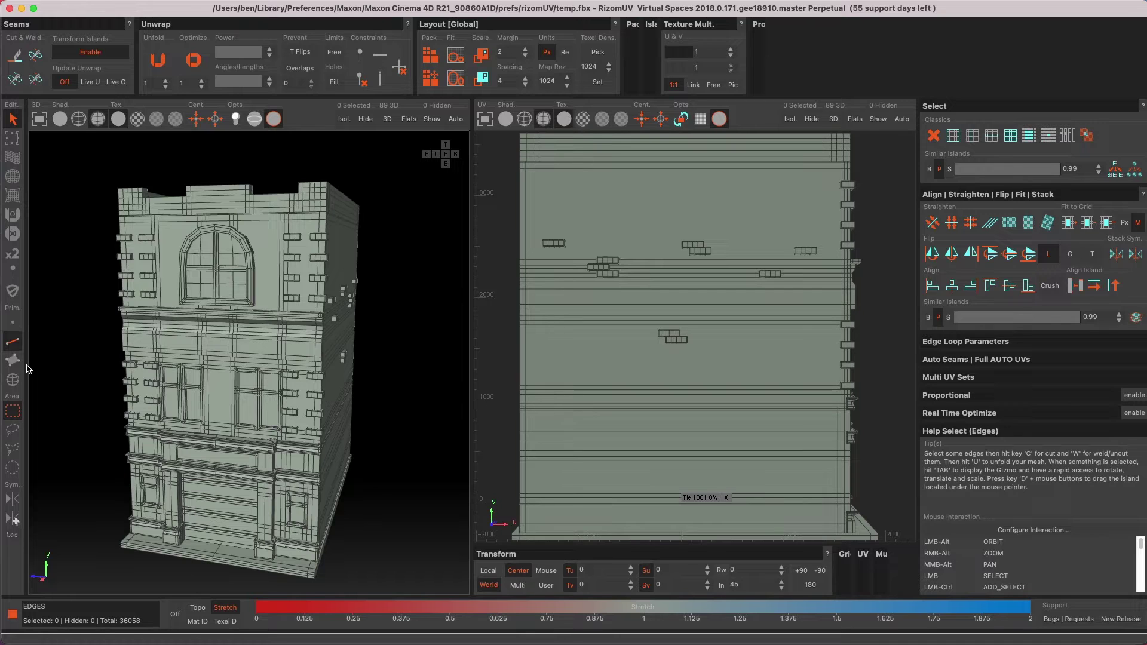
{"action": "left_click", "coordinate": [12, 343]}
{"action": "left_click", "coordinate": [13, 380]}
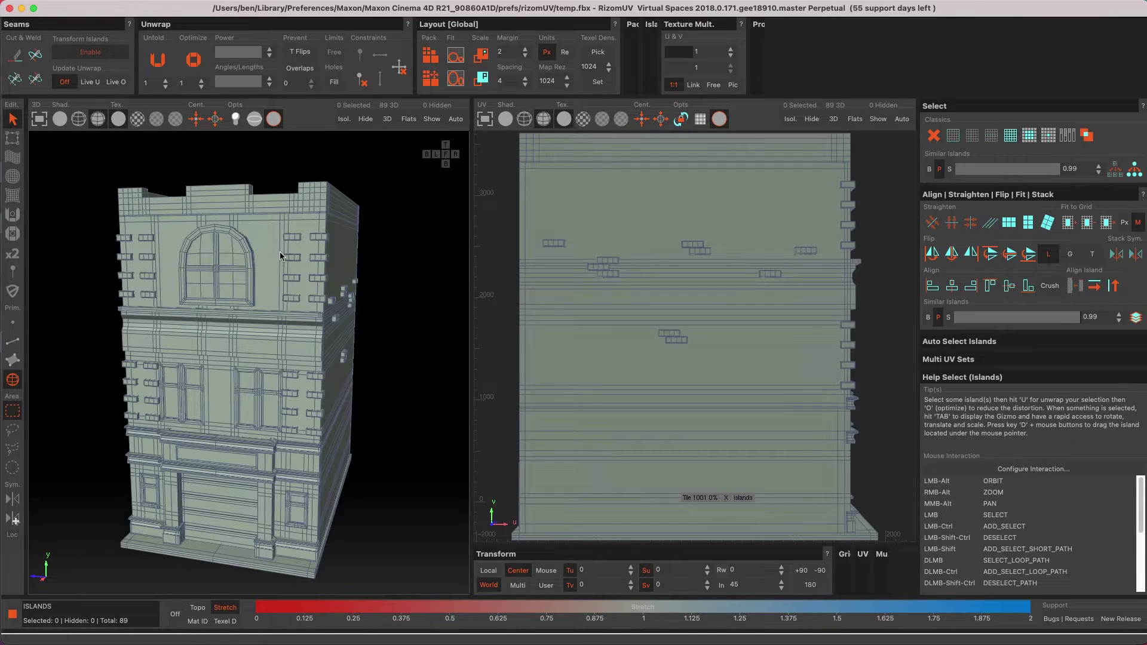
- Select the facade, mullion, parapet, glass and arch frame islands in turn, ending on the arch
{"action": "left_click", "coordinate": [283, 319]}
{"action": "left_click", "coordinate": [238, 277]}
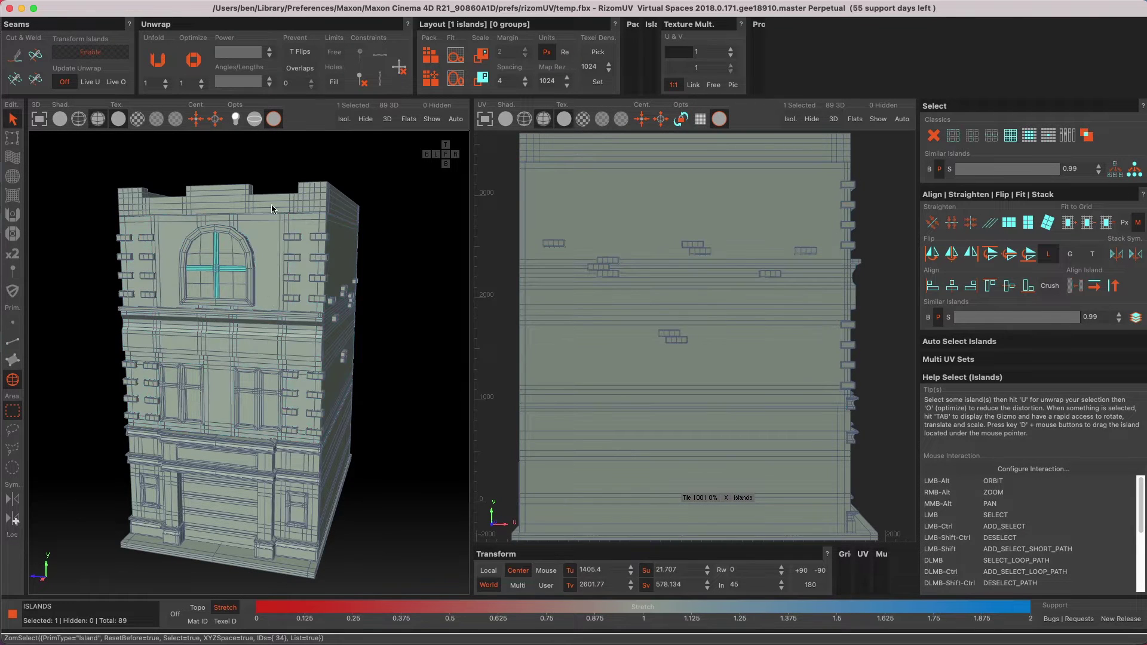
{"action": "left_click", "coordinate": [178, 209]}
{"action": "left_click", "coordinate": [231, 239]}
{"action": "left_click", "coordinate": [162, 238]}
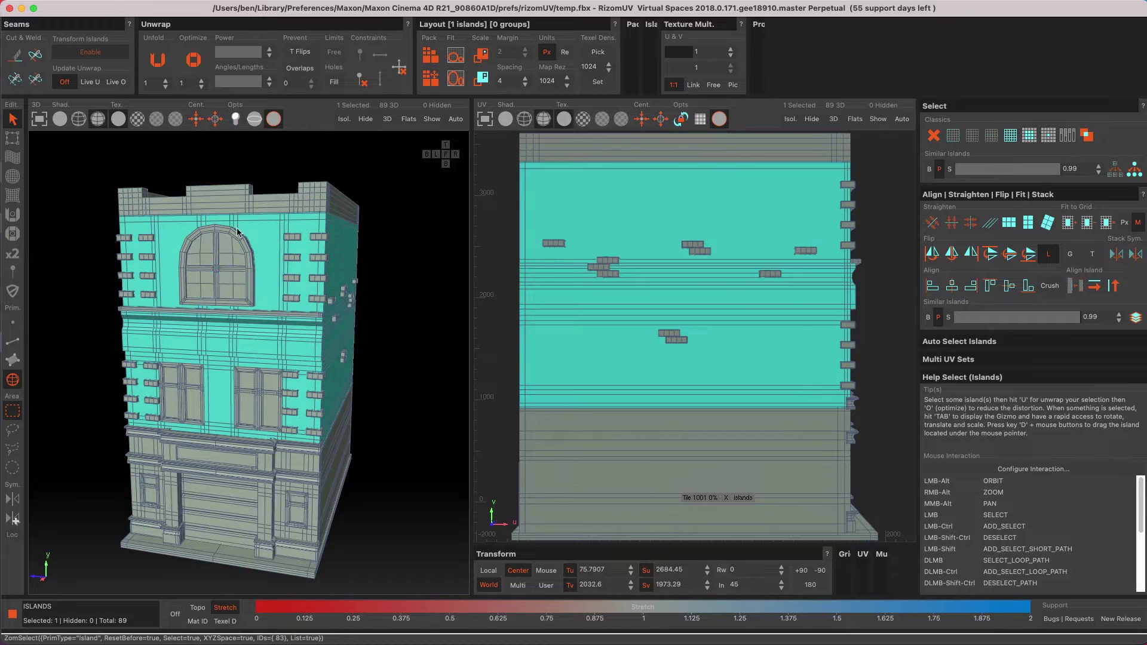
{"action": "left_click", "coordinate": [200, 246]}
{"action": "left_click", "coordinate": [252, 256]}
{"action": "left_click", "coordinate": [278, 225]}
{"action": "left_click", "coordinate": [277, 209]}
{"action": "left_click", "coordinate": [226, 230]}
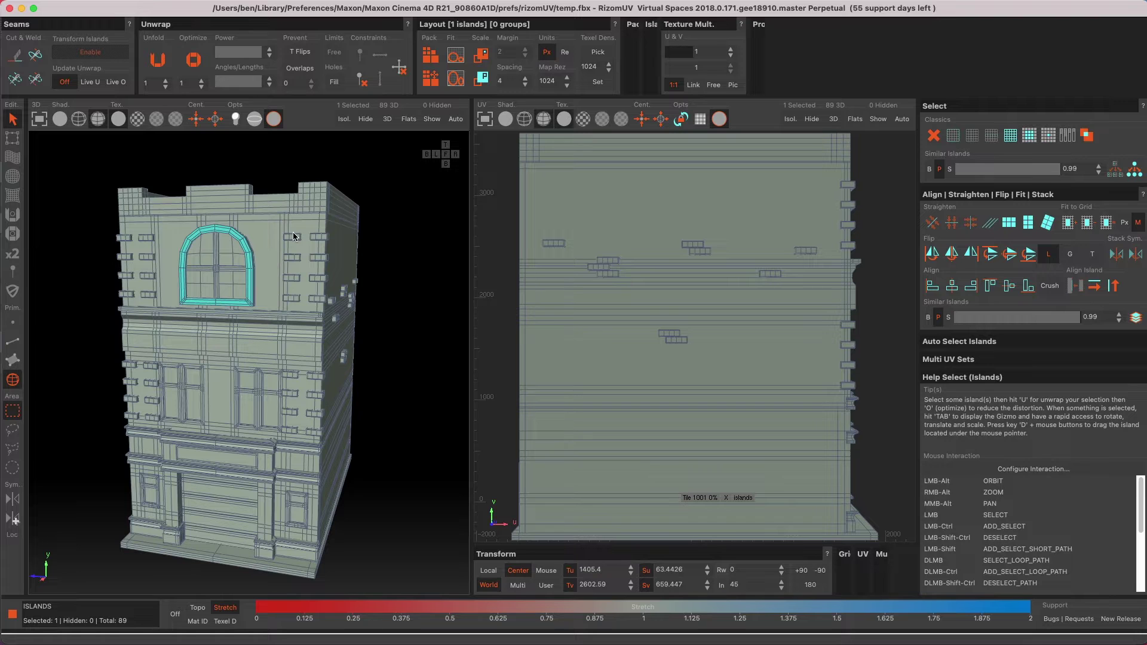
- Isolate the arched window frame island with Isol., hiding the other islands
{"action": "left_click_drag", "start_coordinate": [293, 235], "coordinate": [252, 300], "text": "alt"}
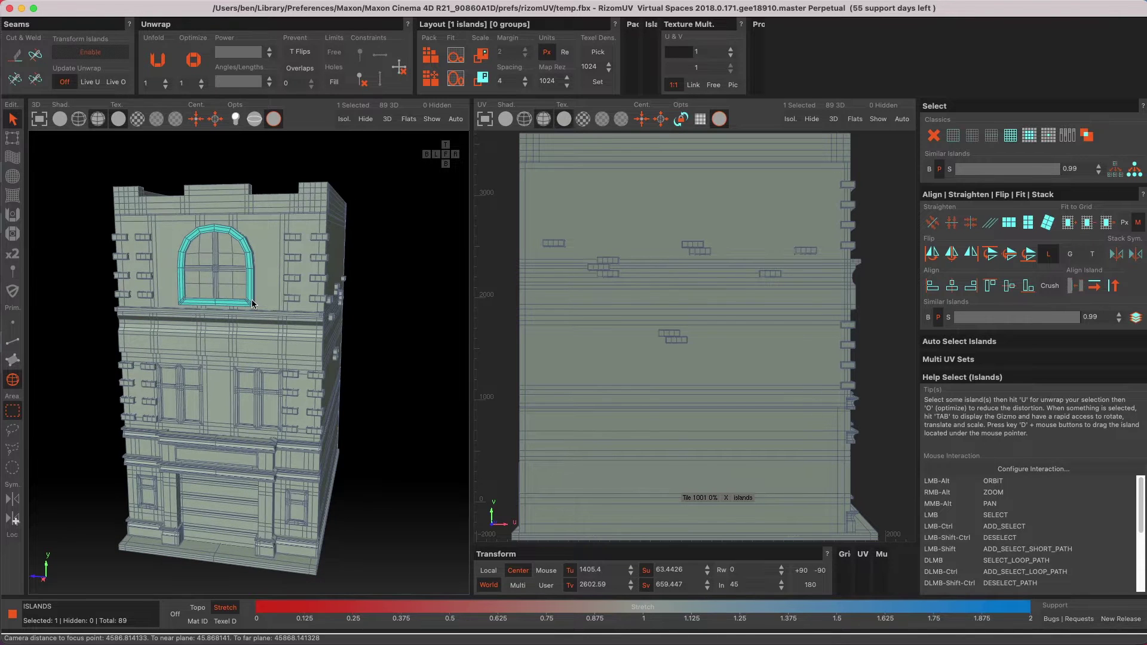
{"action": "scroll", "coordinate": [251, 300], "scroll_direction": "up", "scroll_amount": 2}
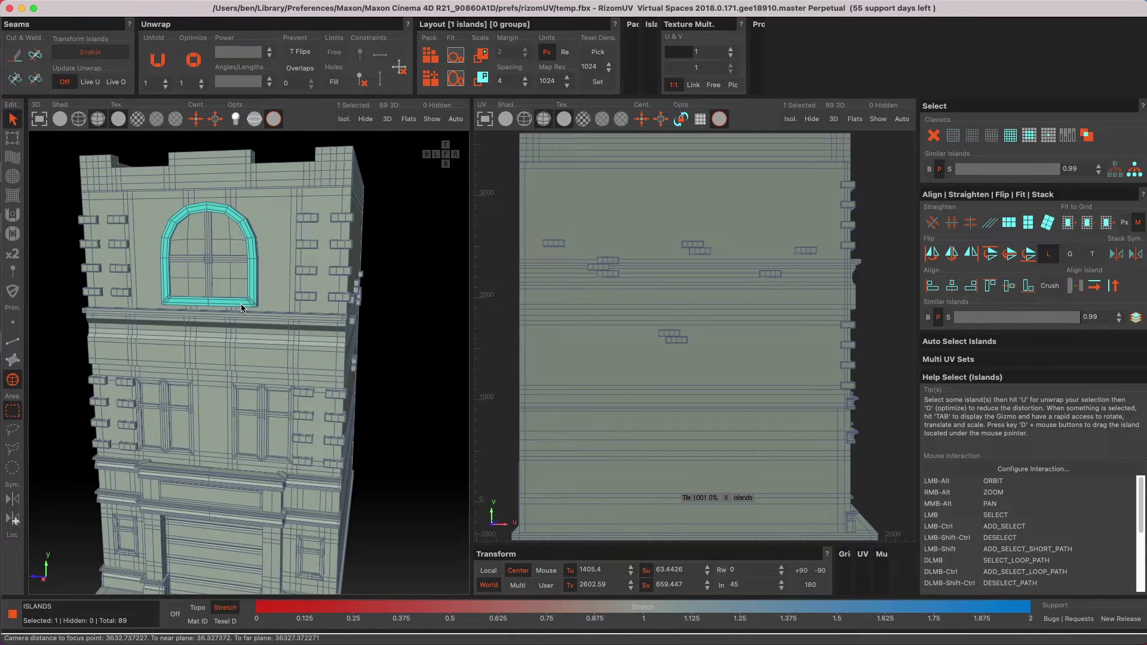
{"action": "left_click_drag", "start_coordinate": [242, 307], "coordinate": [313, 185], "text": "alt"}
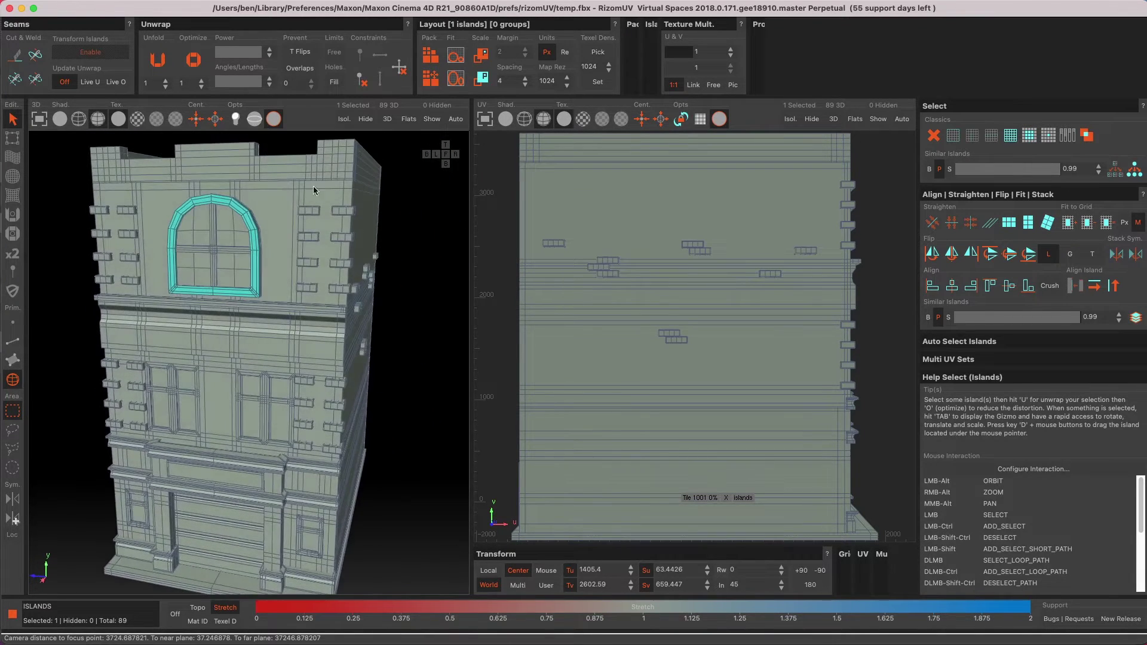
{"action": "left_click", "coordinate": [344, 118]}
{"action": "scroll", "coordinate": [288, 276], "scroll_direction": "up", "scroll_amount": 4}
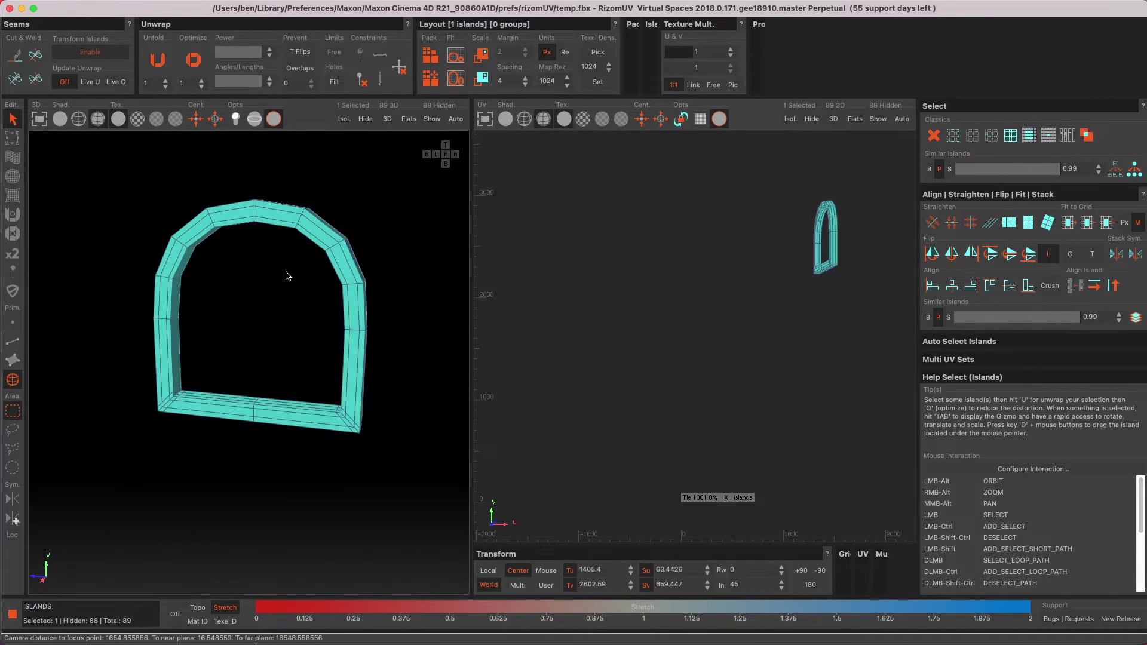
{"action": "scroll", "coordinate": [356, 282], "scroll_direction": "up", "scroll_amount": 2}
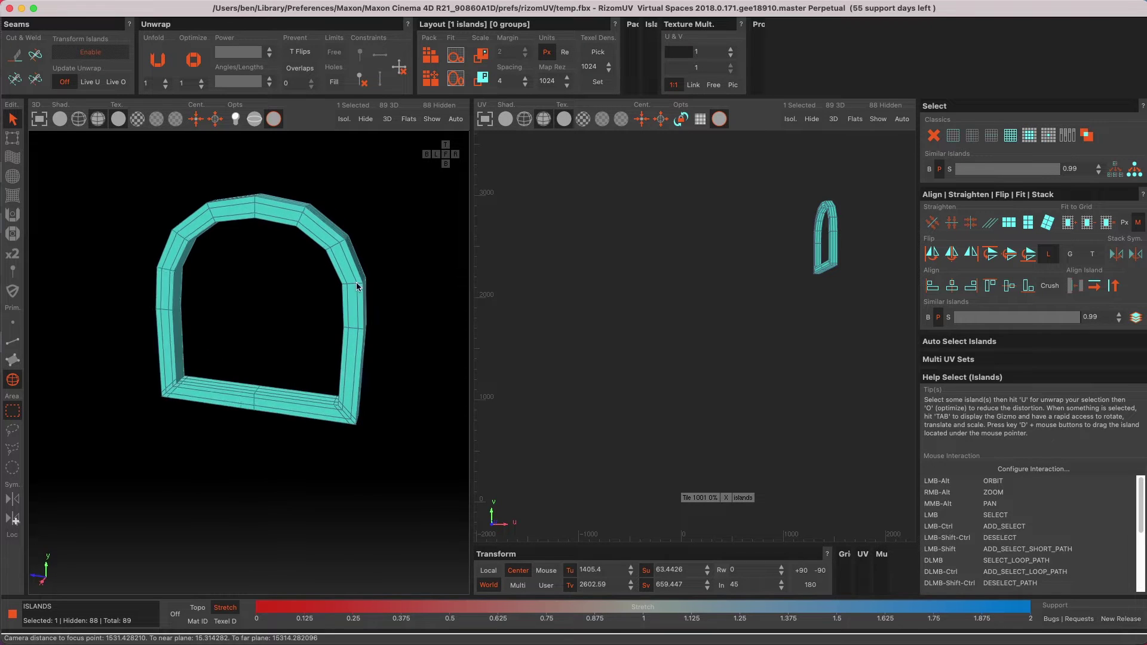
- Switch to Edges mode and orbit the isolated arch toward its bottom-left corner
{"action": "left_click", "coordinate": [13, 341]}
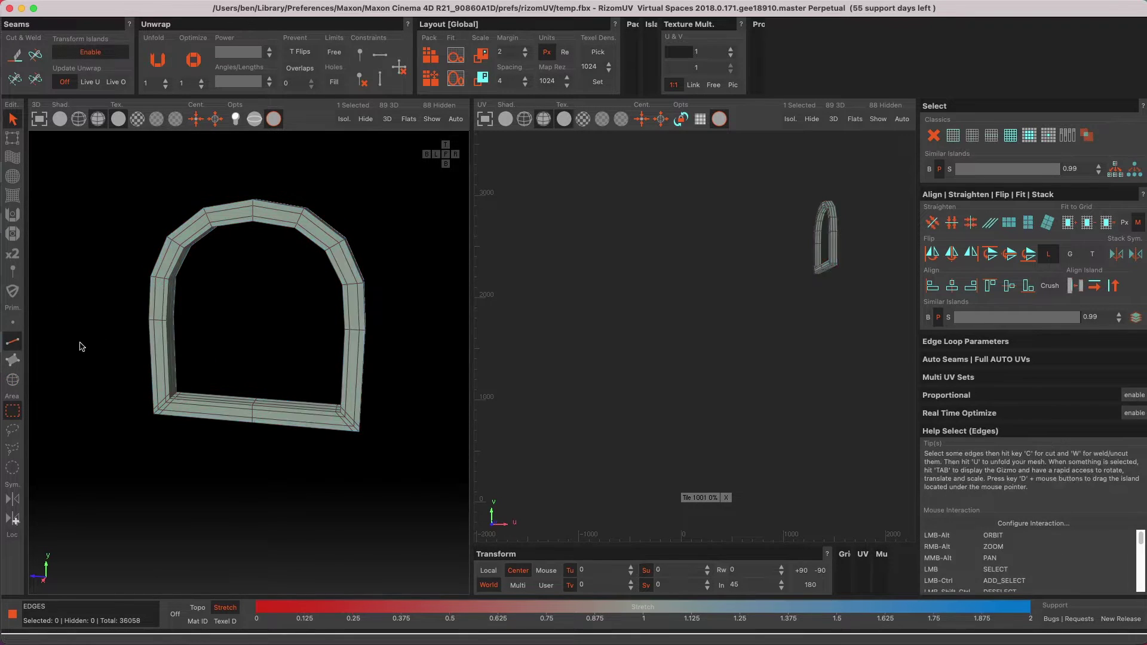
{"action": "middle_click_drag", "start_coordinate": [299, 310], "coordinate": [295, 306], "text": "alt"}
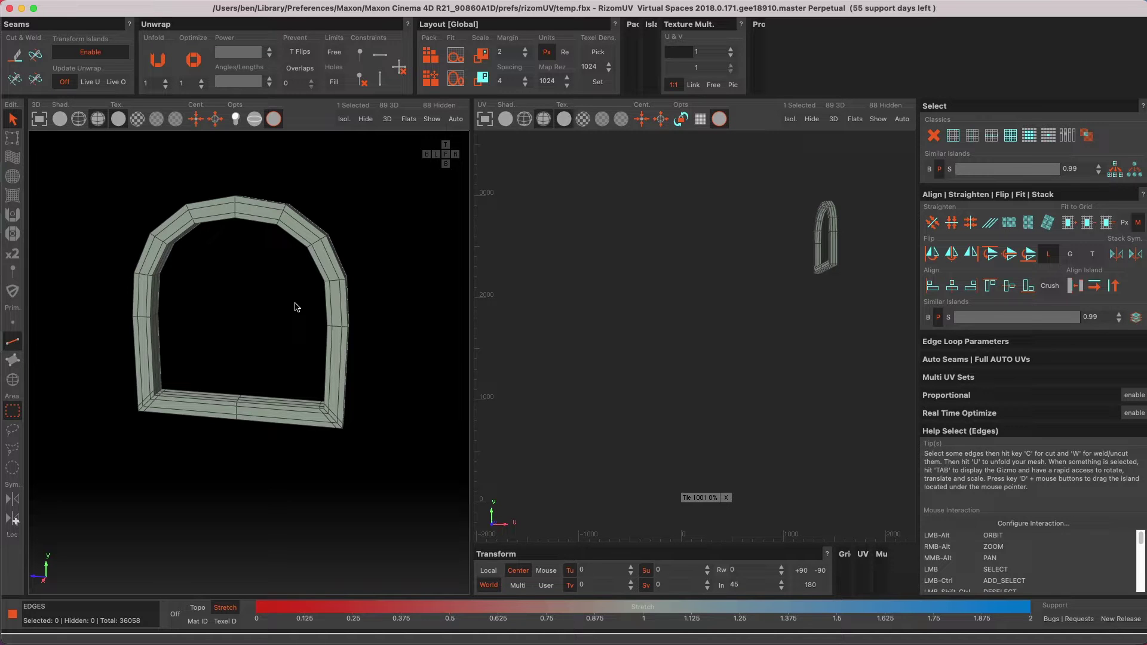
{"action": "left_click_drag", "start_coordinate": [331, 308], "coordinate": [349, 273], "text": "alt"}
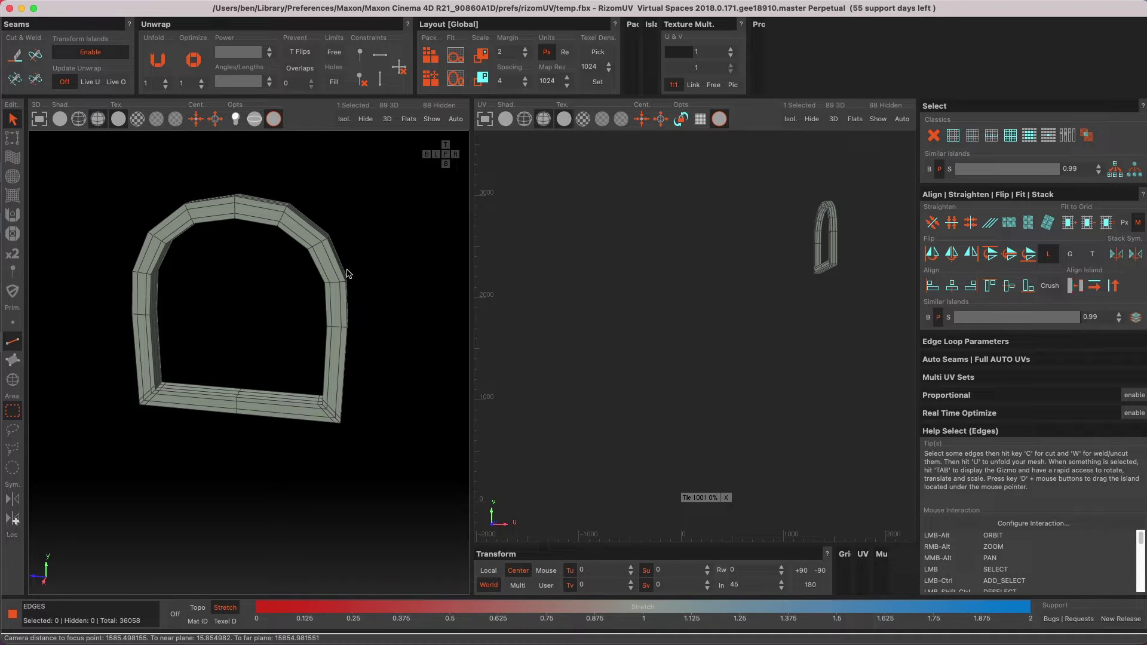
{"action": "scroll", "coordinate": [196, 394], "scroll_direction": "up", "scroll_amount": 5}
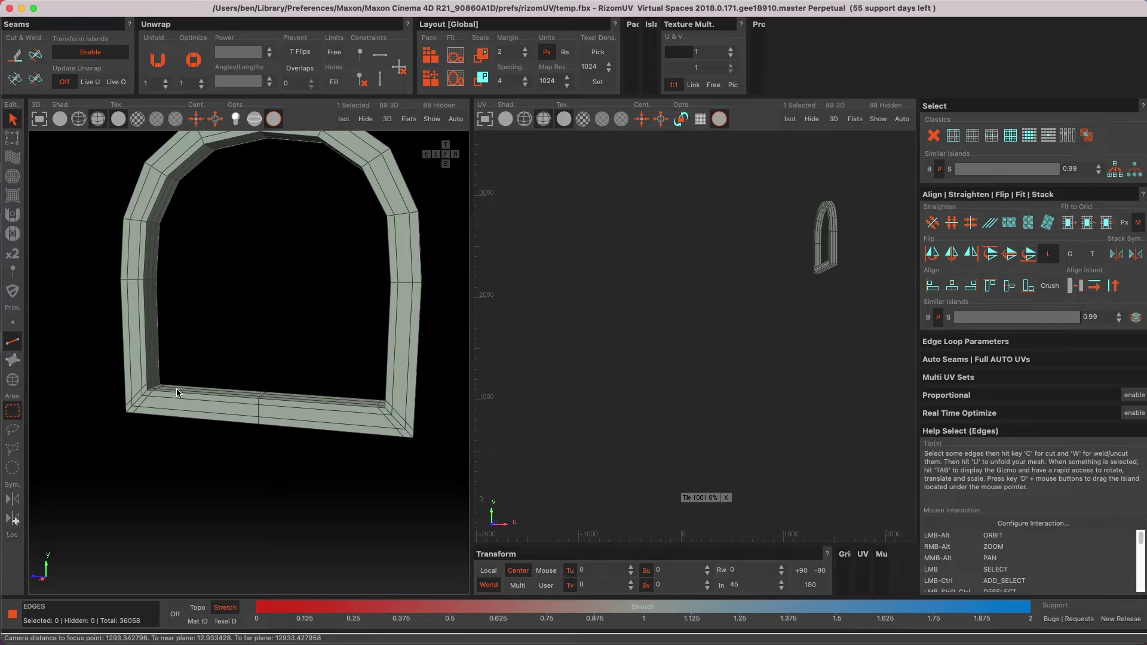
{"action": "scroll", "coordinate": [196, 392], "scroll_direction": "down", "scroll_amount": 3}
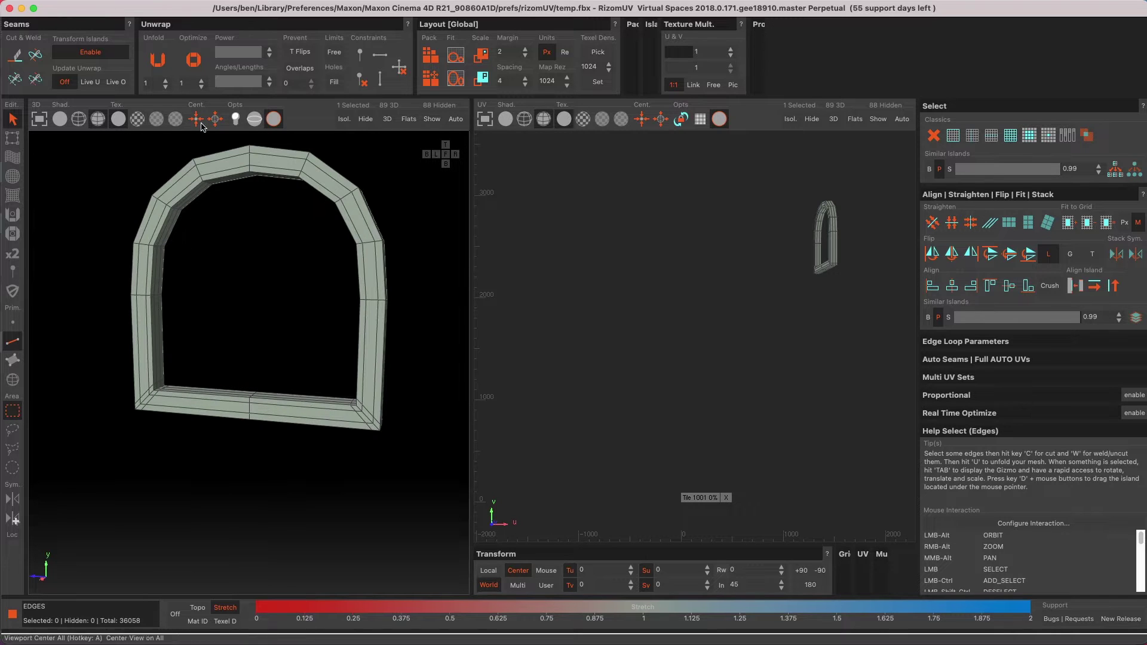
{"action": "middle_click_drag", "start_coordinate": [361, 342], "coordinate": [349, 366], "text": "alt"}
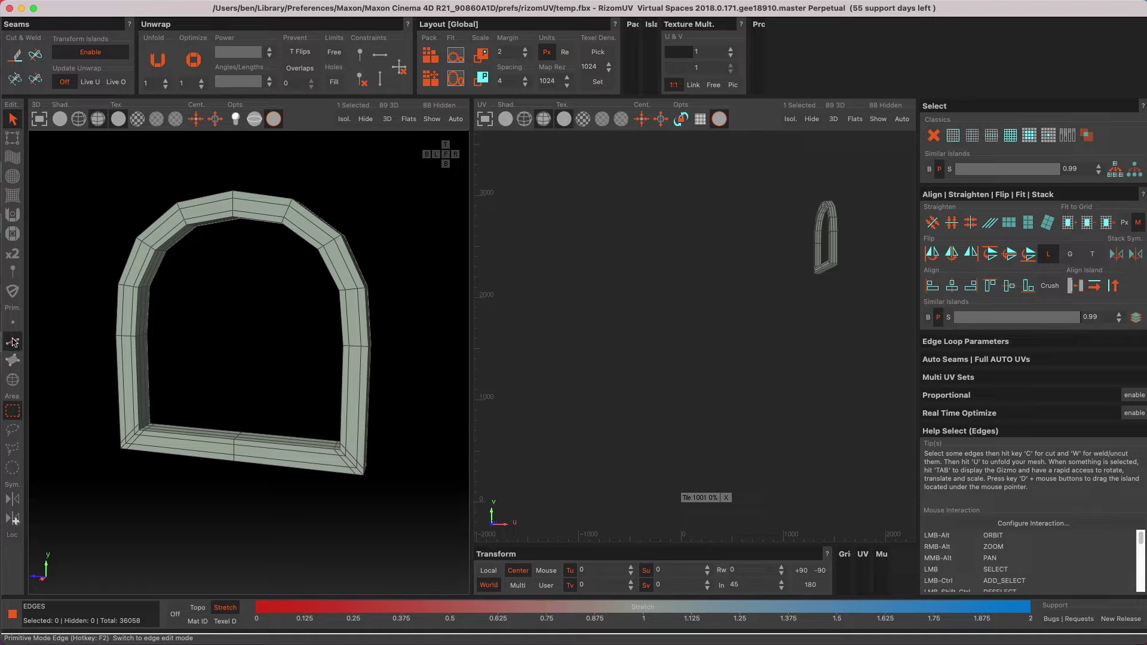
{"action": "left_click_drag", "start_coordinate": [122, 426], "coordinate": [130, 437], "text": "alt"}
- Try picking individual edges at the arch's bottom-left corner, then clear the selection
{"action": "left_click", "coordinate": [130, 439]}
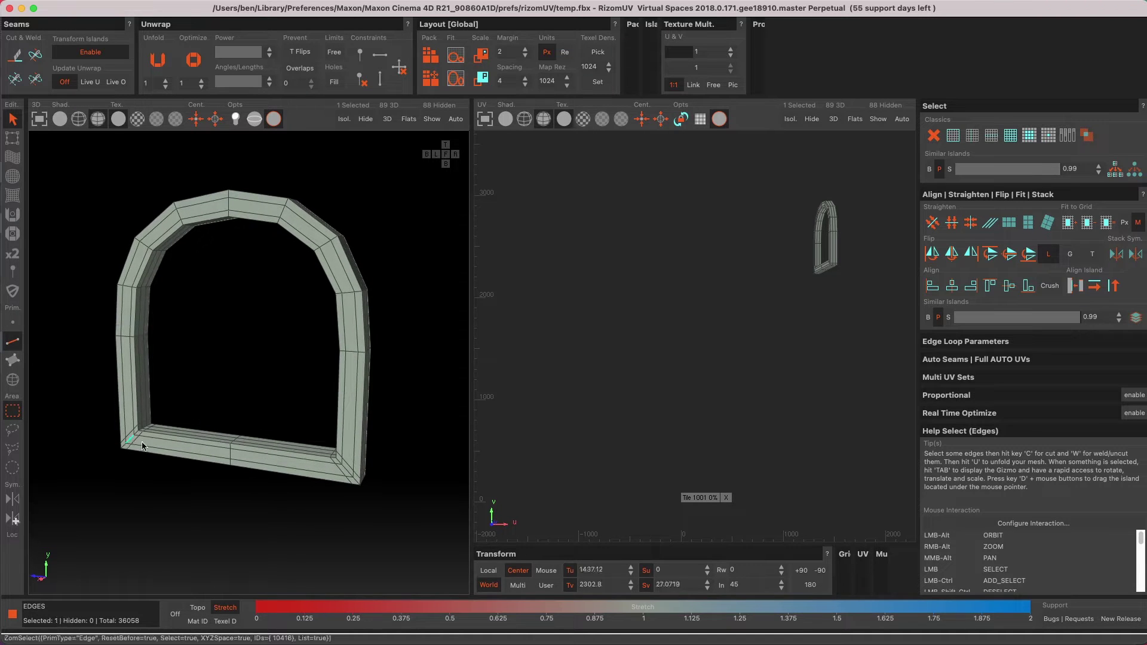
{"action": "left_click", "coordinate": [146, 440]}
{"action": "left_click", "coordinate": [133, 447]}
{"action": "left_click", "coordinate": [137, 432], "text": "ctrl"}
{"action": "left_click", "coordinate": [141, 430], "text": "ctrl"}
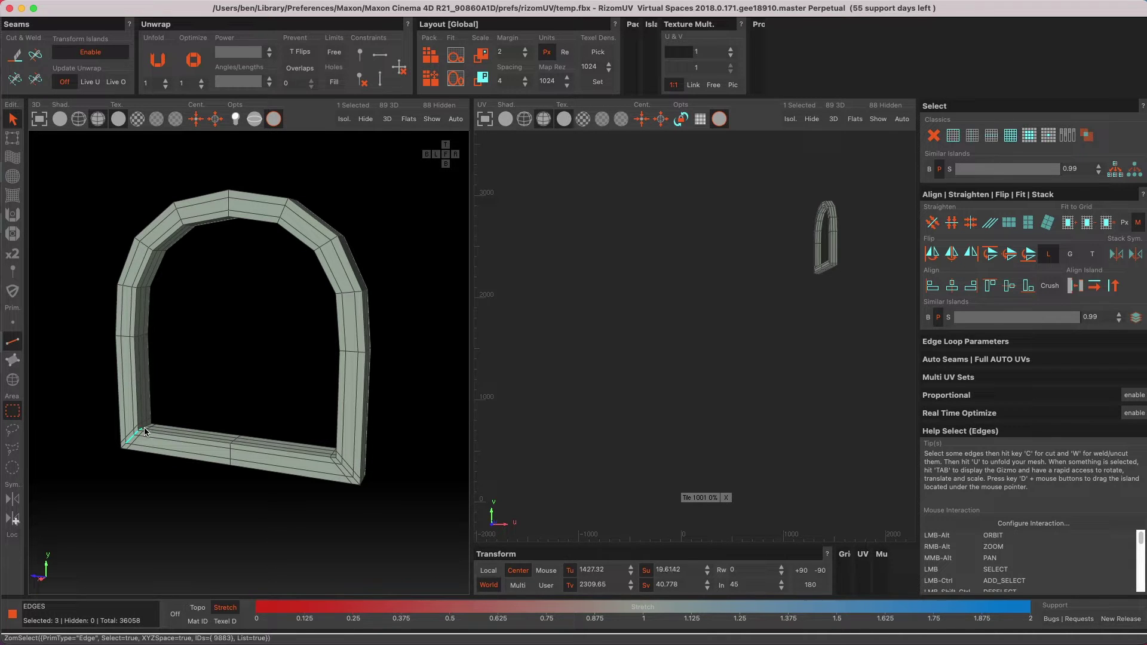
{"action": "left_click", "coordinate": [144, 428], "text": "ctrl"}
{"action": "left_click", "coordinate": [149, 427], "text": "ctrl"}
{"action": "left_click", "coordinate": [131, 446]}
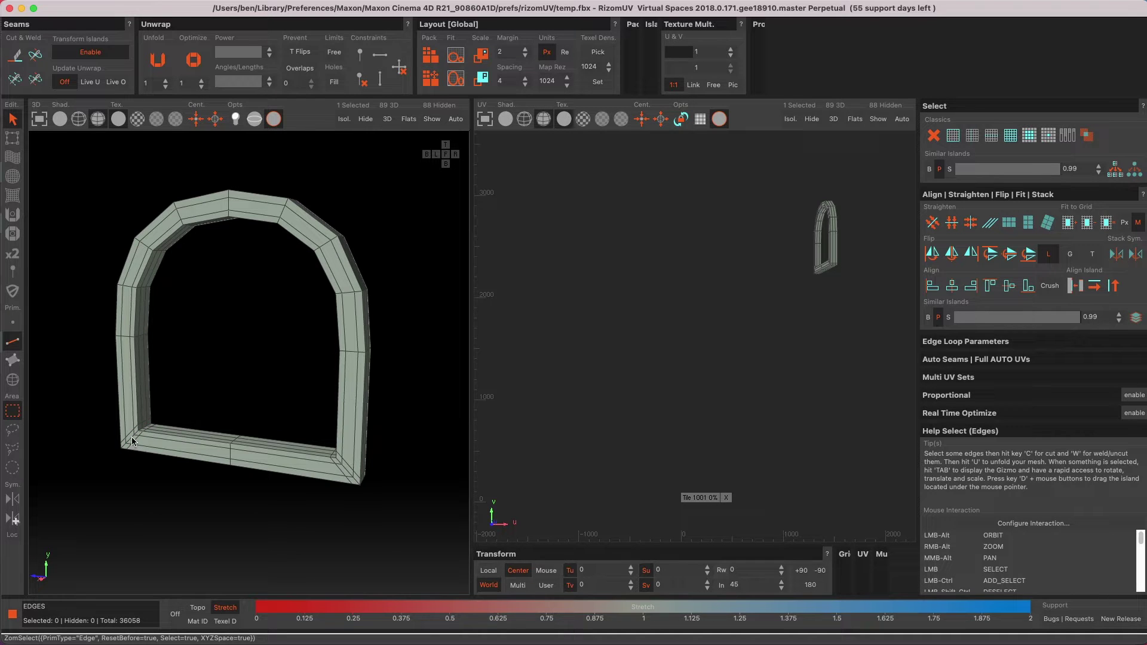
- Select the corner edge loop and add the arch's inner edge loop to the selection
{"action": "double_click", "coordinate": [132, 441]}
{"action": "left_click_drag", "start_coordinate": [168, 435], "coordinate": [100, 454], "text": "alt"}
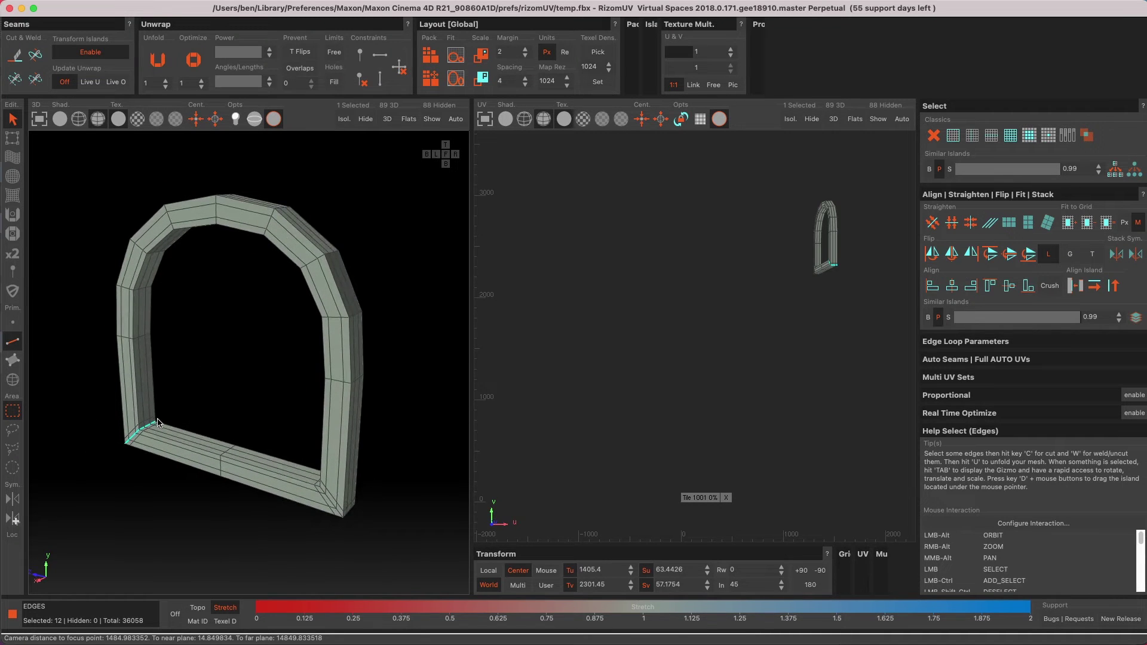
{"action": "scroll", "coordinate": [159, 424], "scroll_direction": "up", "scroll_amount": 3}
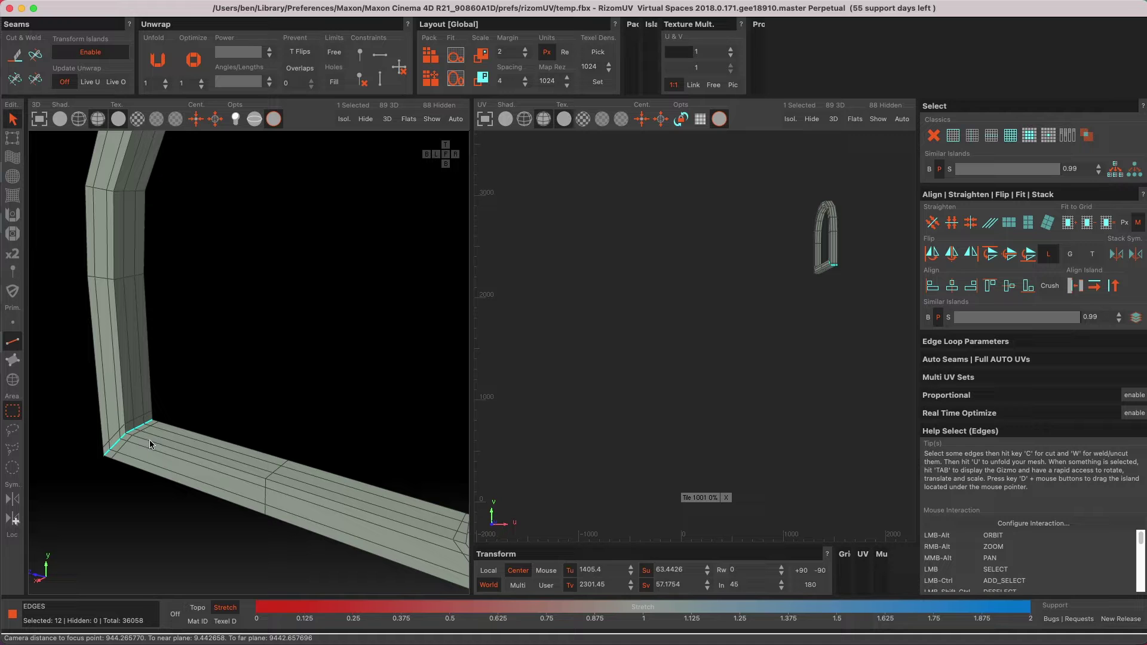
{"action": "double_click", "coordinate": [149, 440], "text": "ctrl"}
{"action": "scroll", "coordinate": [149, 439], "scroll_direction": "down", "scroll_amount": 3}
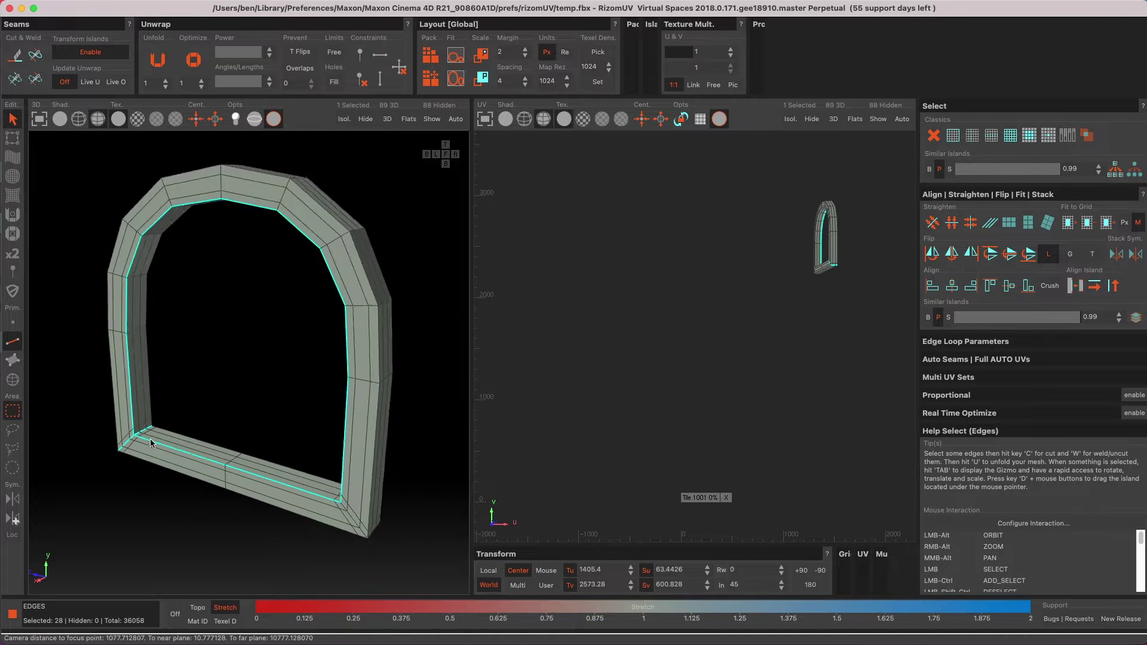
{"action": "mouse_move", "coordinate": [177, 399]}
{"action": "left_mouse_down", "text": "alt"}
{"action": "mouse_move", "coordinate": [133, 356]}
{"action": "mouse_move", "coordinate": [199, 379]}
{"action": "mouse_move", "coordinate": [172, 379]}
{"action": "left_mouse_up", "text": "alt"}
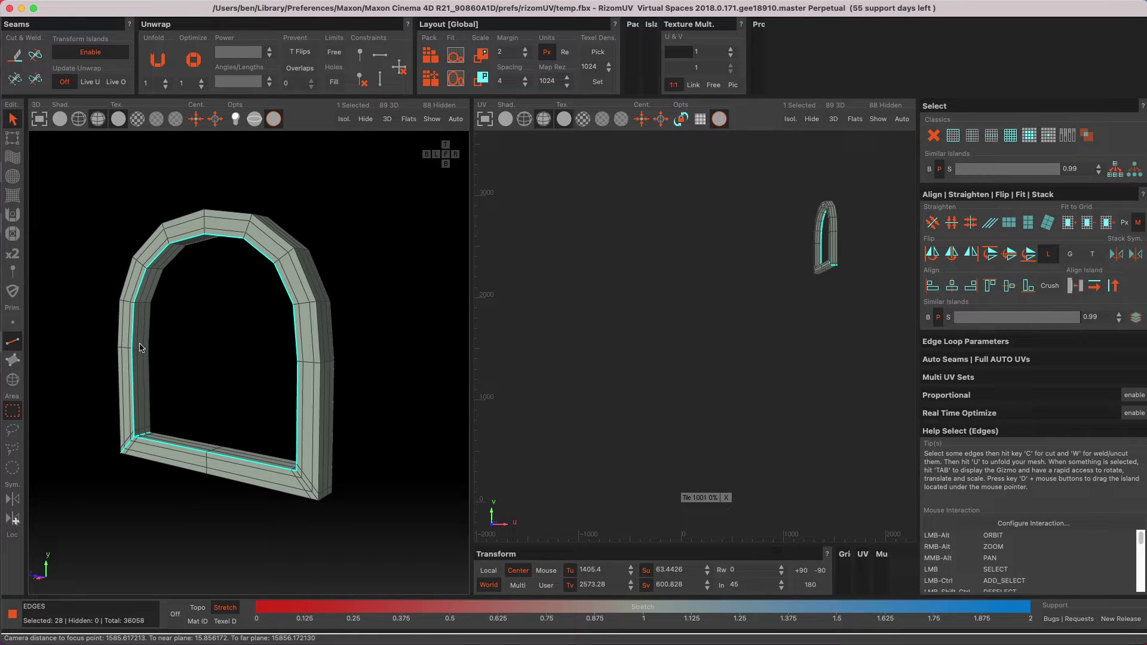
{"action": "left_click_drag", "start_coordinate": [299, 321], "coordinate": [308, 332], "text": "alt"}
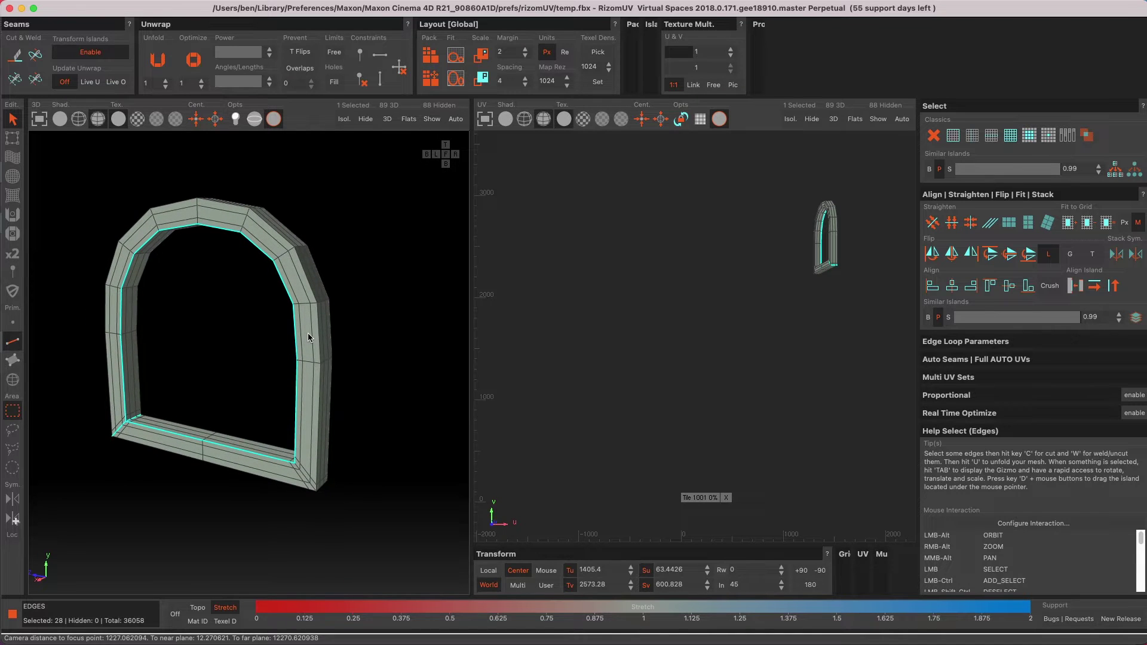
{"action": "middle_click_drag", "start_coordinate": [257, 285], "coordinate": [283, 301], "text": "alt"}
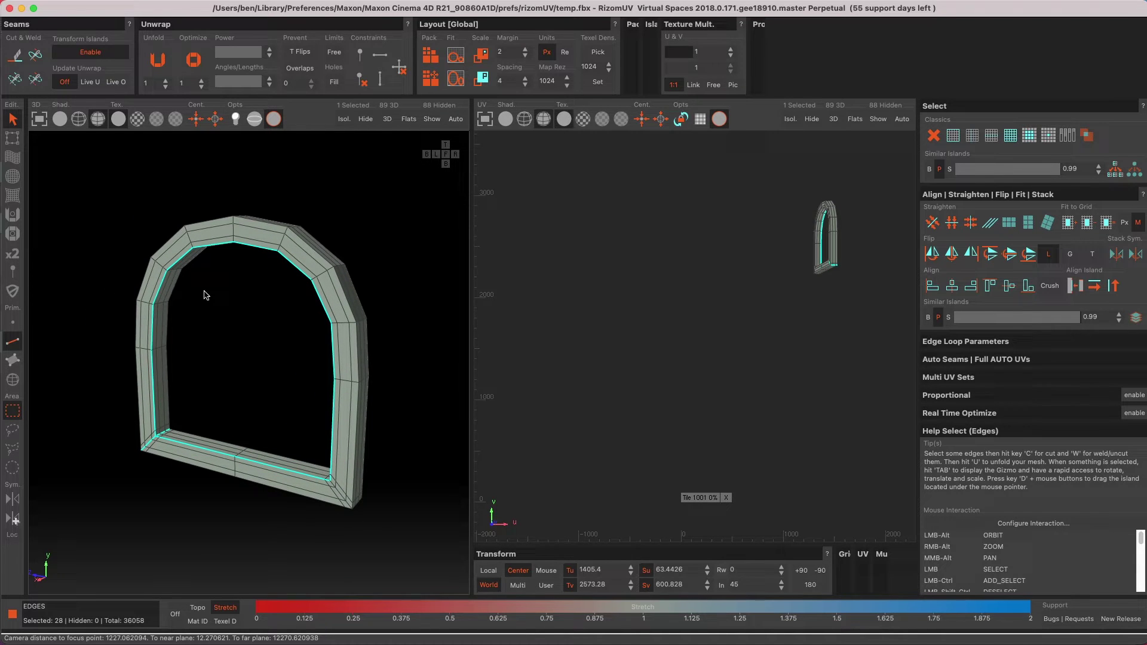
- Cut the selected edges into seams and unfold the arch island
{"action": "left_click", "coordinate": [18, 59]}
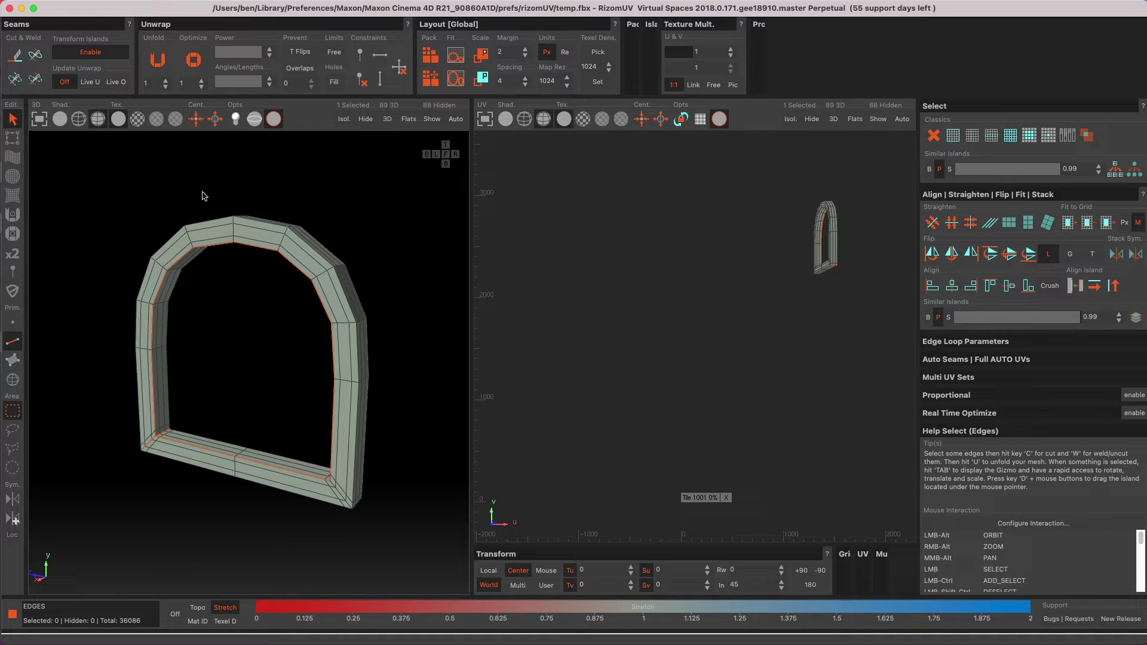
{"action": "left_click", "coordinate": [12, 379]}
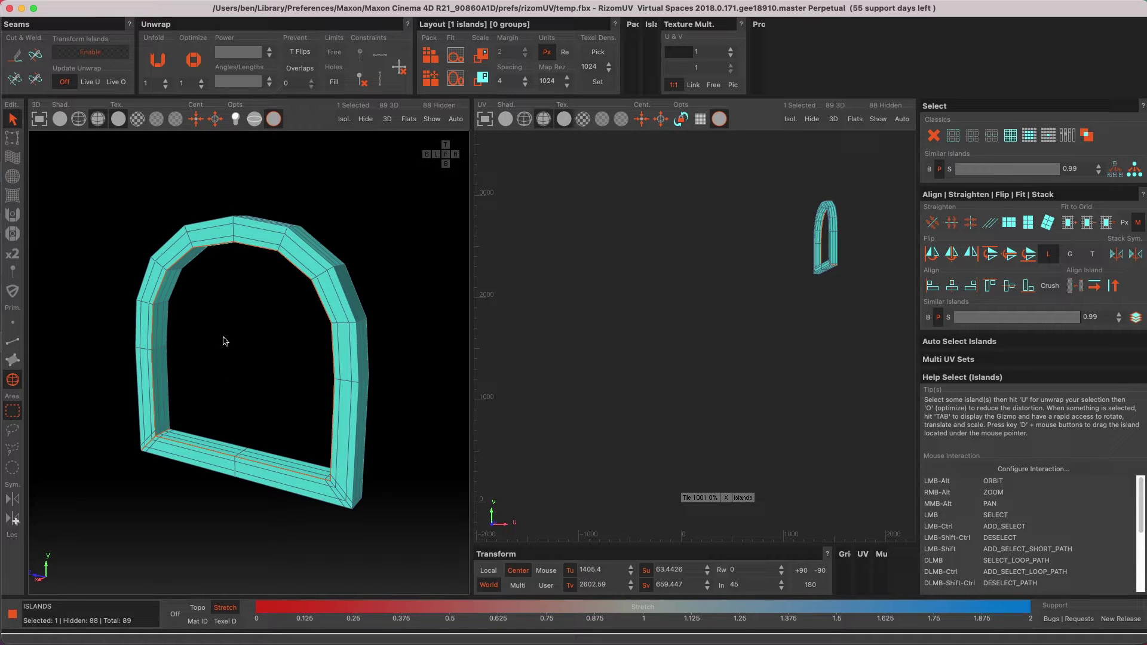
{"action": "left_click", "coordinate": [160, 61]}
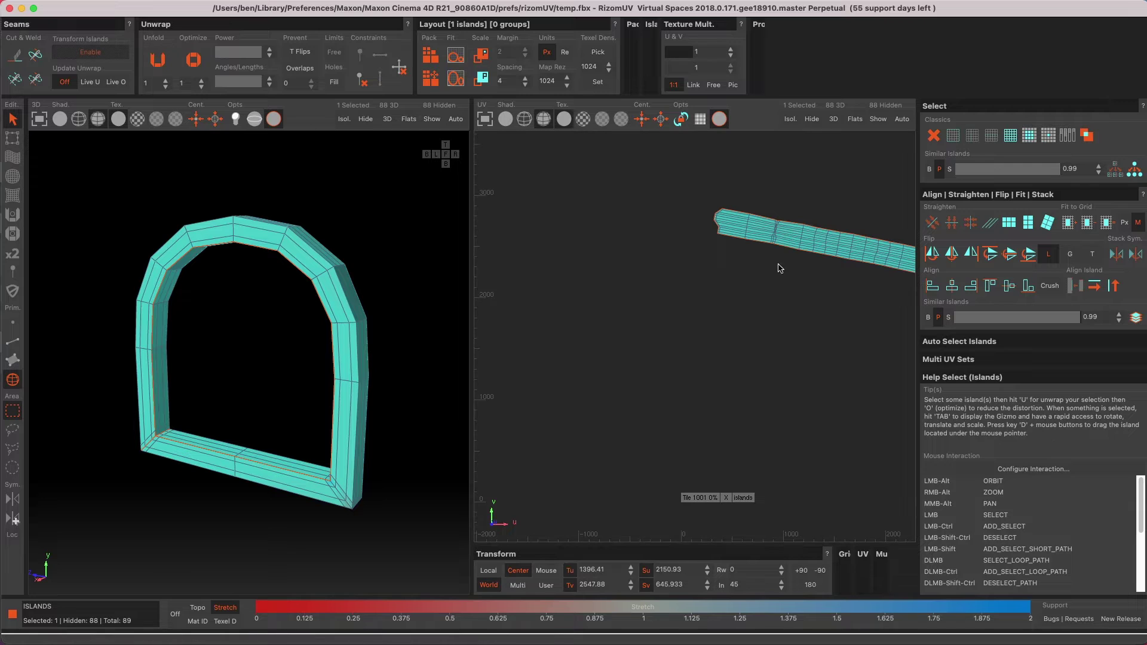
- Pan and zoom the UV view to frame the 0–1 tile beside the unfolded strip
{"action": "middle_click_drag", "start_coordinate": [797, 250], "coordinate": [612, 254], "text": "alt"}
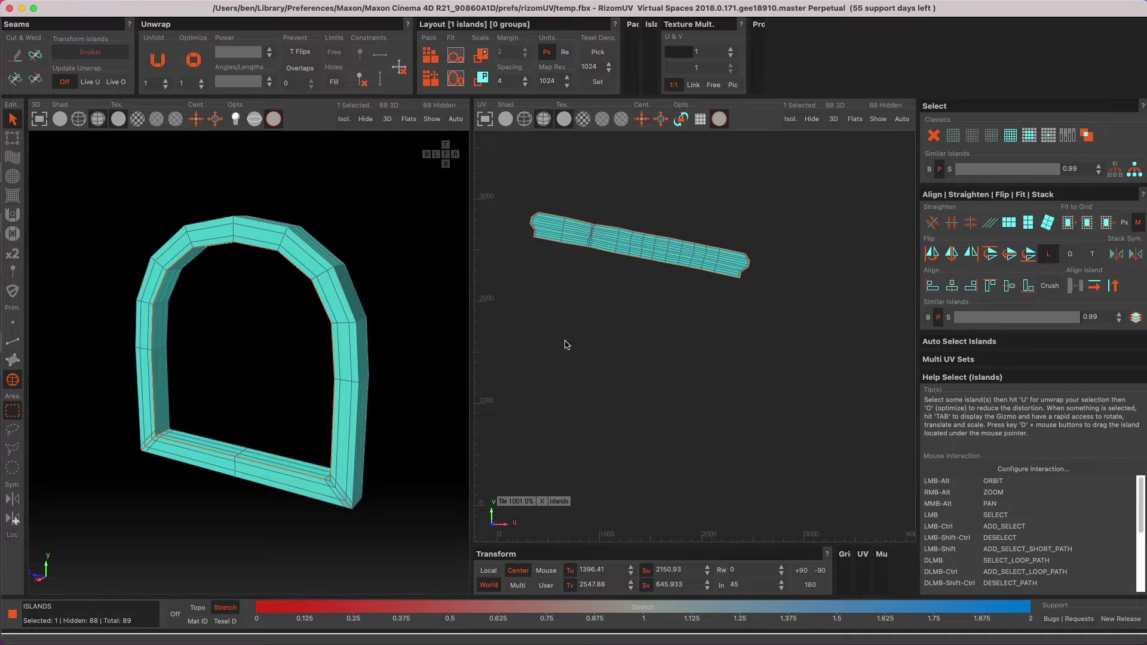
{"action": "left_click_drag", "start_coordinate": [624, 374], "coordinate": [645, 387], "text": "alt"}
{"action": "middle_click_drag", "start_coordinate": [592, 370], "coordinate": [638, 359], "text": "alt"}
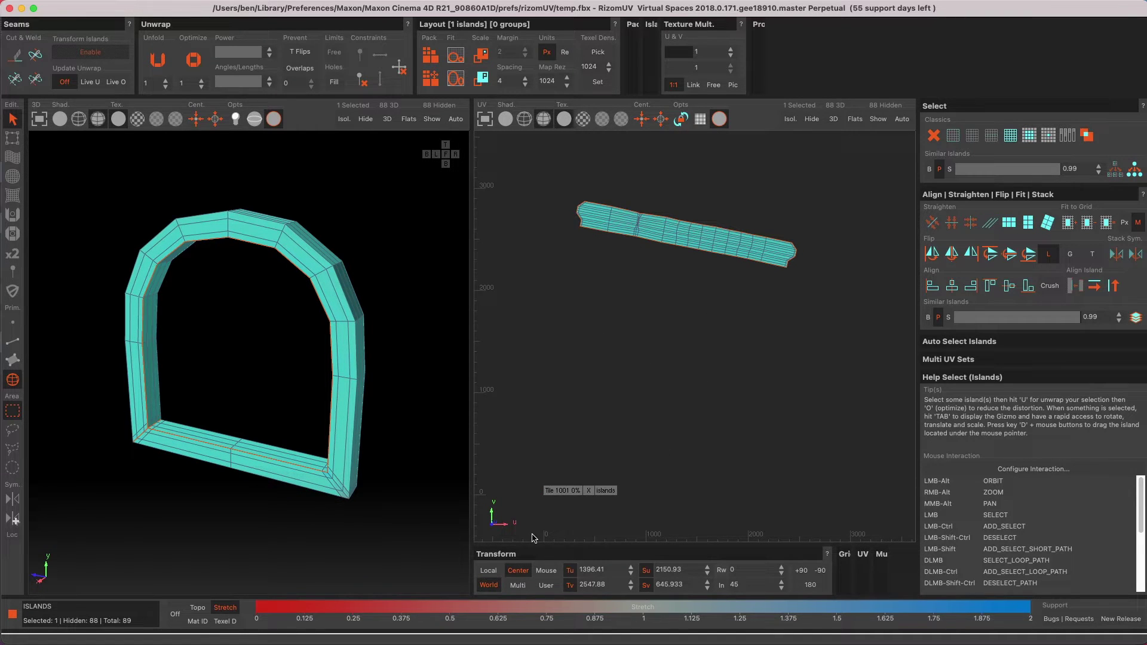
{"action": "scroll", "coordinate": [560, 499], "scroll_direction": "up", "scroll_amount": 10}
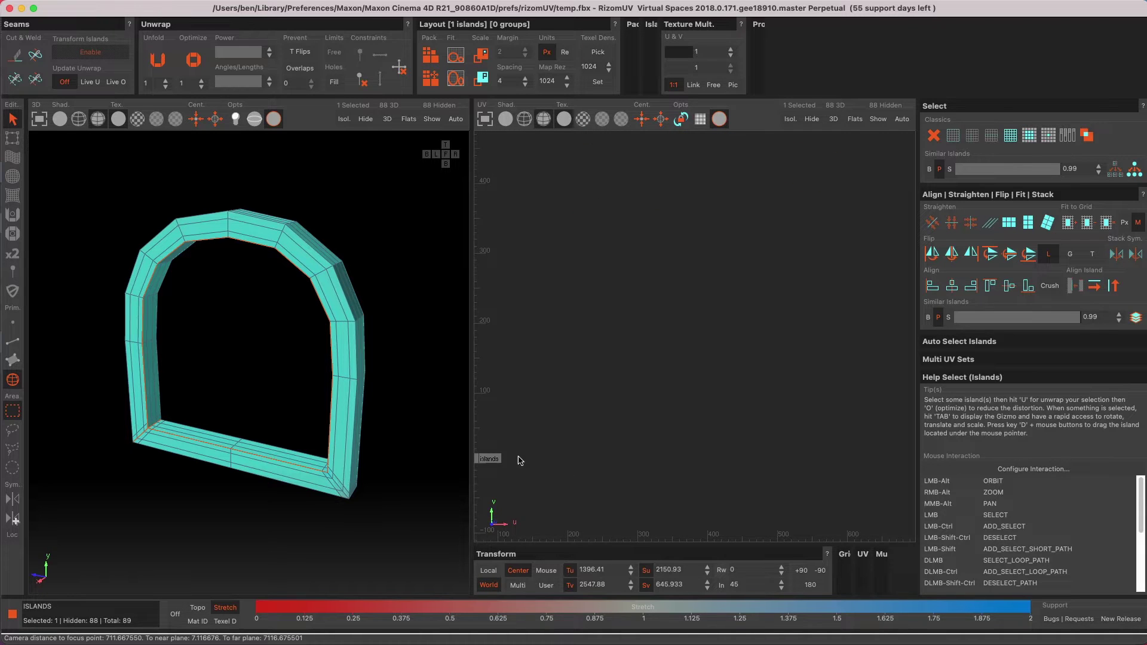
{"action": "middle_click_drag", "start_coordinate": [519, 459], "coordinate": [602, 453], "text": "alt"}
{"action": "scroll", "coordinate": [602, 453], "scroll_direction": "up", "scroll_amount": 5}
{"action": "scroll", "coordinate": [687, 420], "scroll_direction": "up", "scroll_amount": 5}
{"action": "middle_click_drag", "start_coordinate": [494, 379], "coordinate": [587, 364], "text": "alt"}
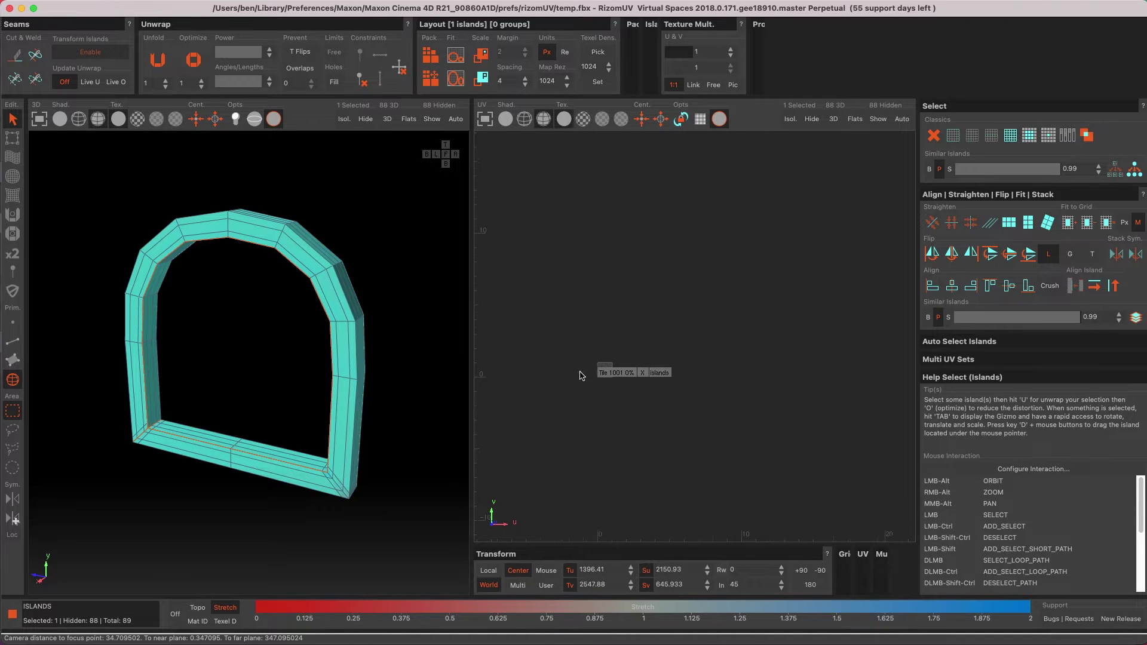
{"action": "scroll", "coordinate": [641, 355], "scroll_direction": "up", "scroll_amount": 6}
{"action": "scroll", "coordinate": [641, 350], "scroll_direction": "up", "scroll_amount": 5}
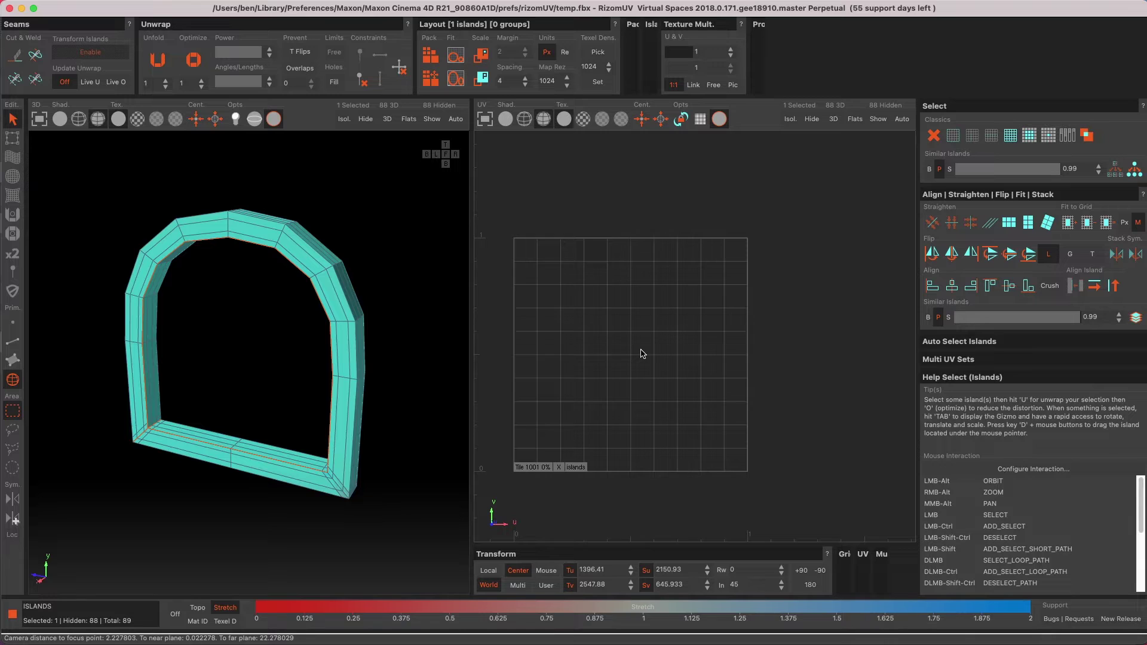
{"action": "scroll", "coordinate": [641, 350], "scroll_direction": "down", "scroll_amount": 4}
{"action": "middle_click_drag", "start_coordinate": [659, 336], "coordinate": [656, 373], "text": "alt"}
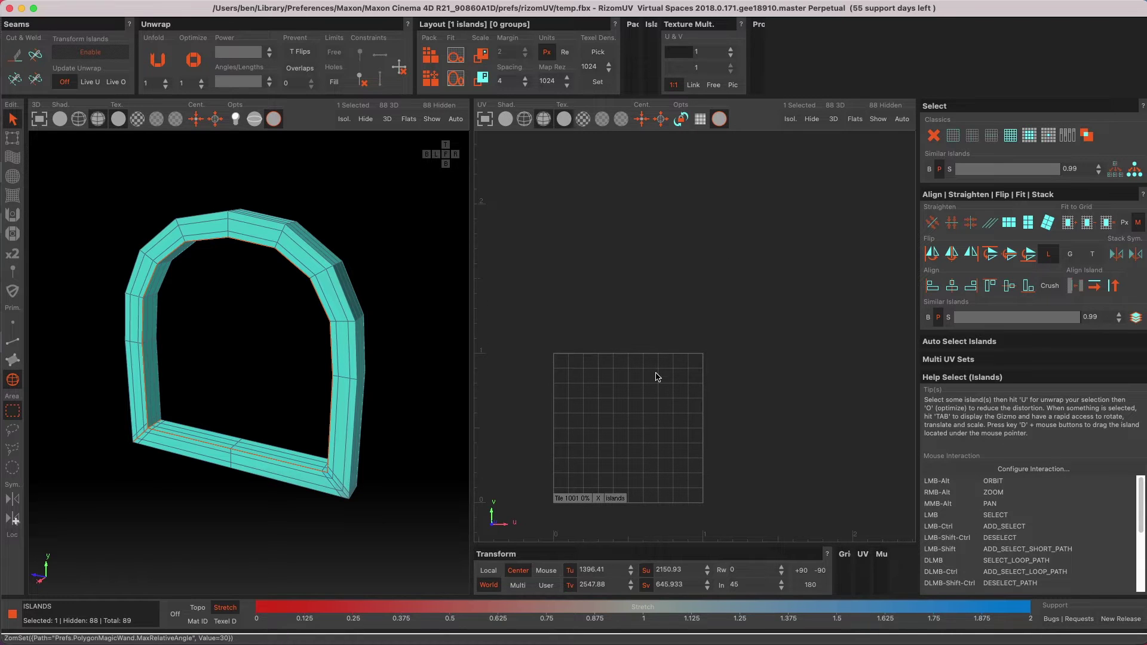
- Pack the arch island along the bottom of the tile and display the checker texture on the model
{"action": "left_click", "coordinate": [431, 57]}
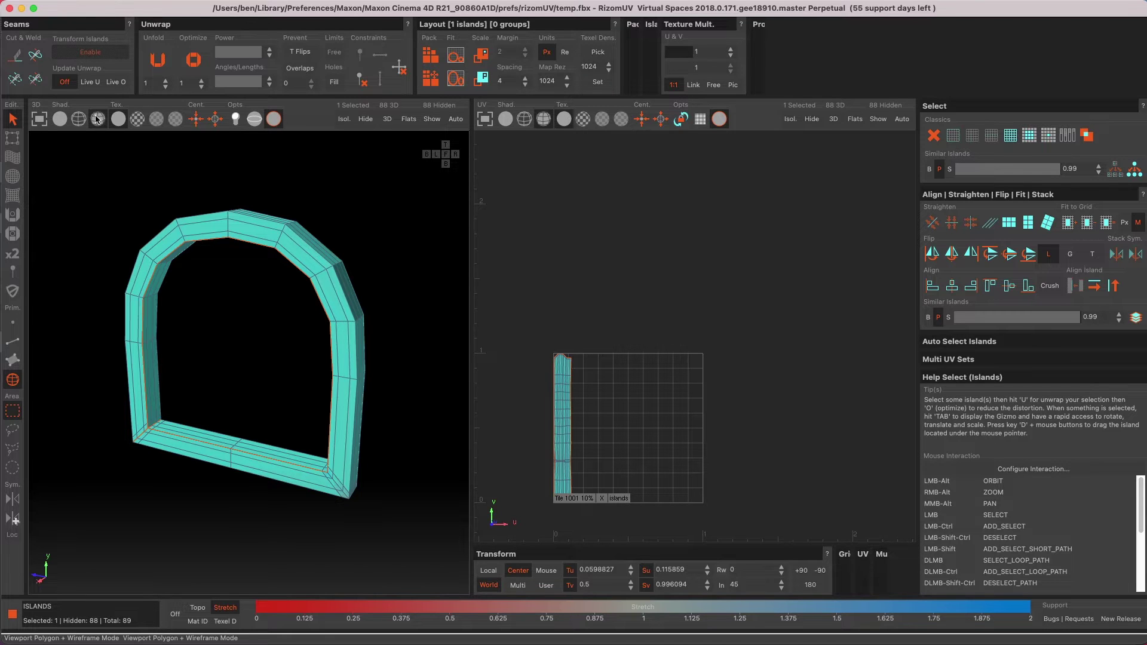
{"action": "left_click", "coordinate": [138, 119]}
{"action": "left_click_drag", "start_coordinate": [179, 263], "coordinate": [226, 250], "text": "alt"}
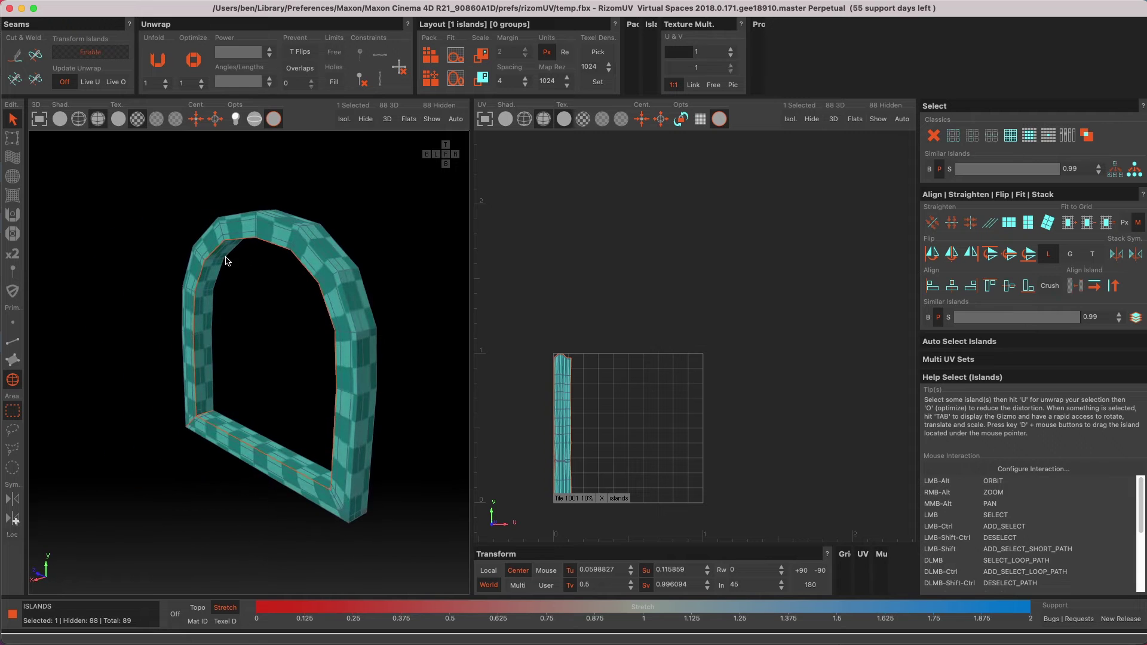
- Orbit and zoom around the arch to inspect its checker pattern from several angles
{"action": "scroll", "coordinate": [316, 305], "scroll_direction": "up", "scroll_amount": 3}
{"action": "scroll", "coordinate": [317, 304], "scroll_direction": "down", "scroll_amount": 2}
{"action": "left_click_drag", "start_coordinate": [383, 340], "coordinate": [346, 339], "text": "alt"}
{"action": "left_click_drag", "start_coordinate": [282, 244], "coordinate": [332, 246], "text": "alt"}
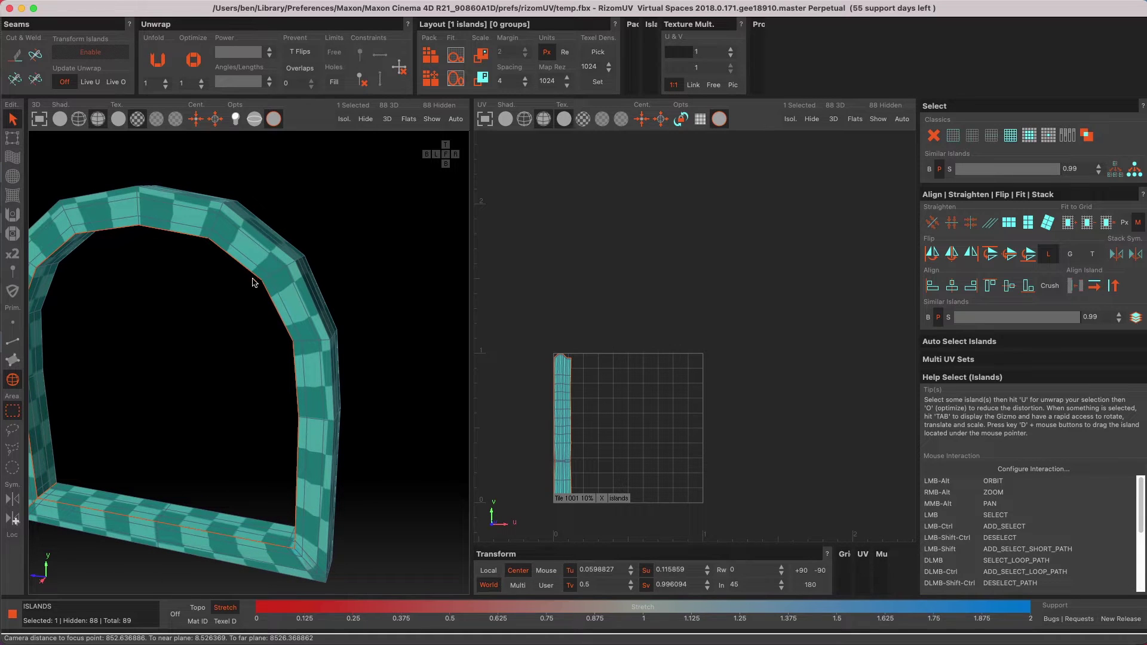
{"action": "scroll", "coordinate": [266, 414], "scroll_direction": "down", "scroll_amount": 2}
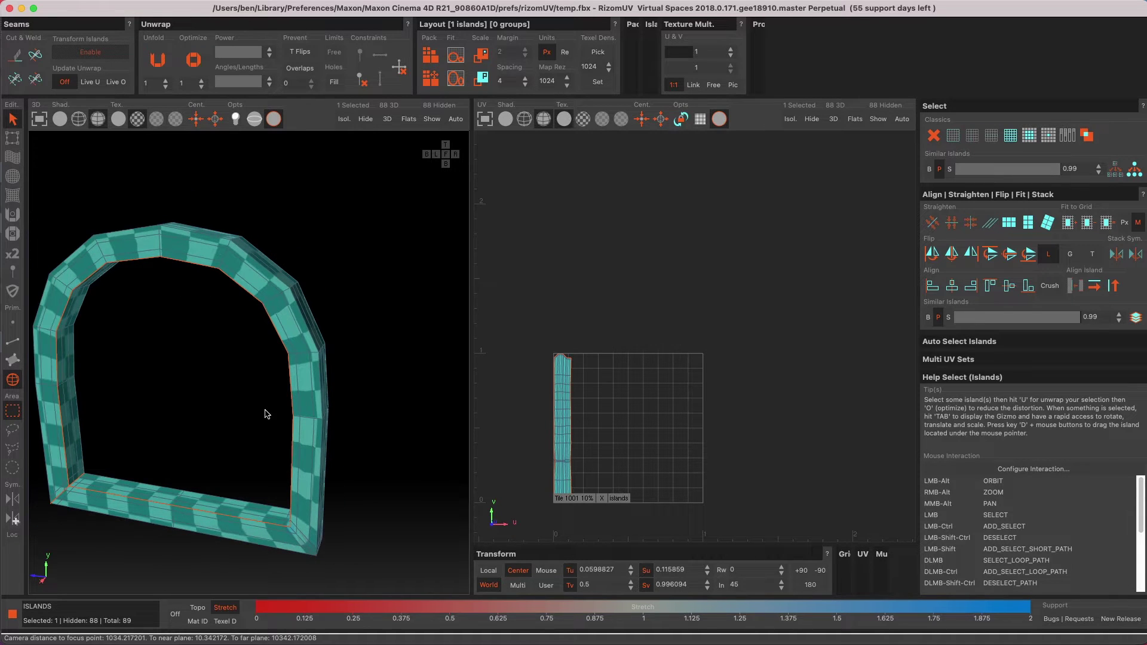
{"action": "left_click_drag", "start_coordinate": [298, 428], "coordinate": [318, 380], "text": "alt"}
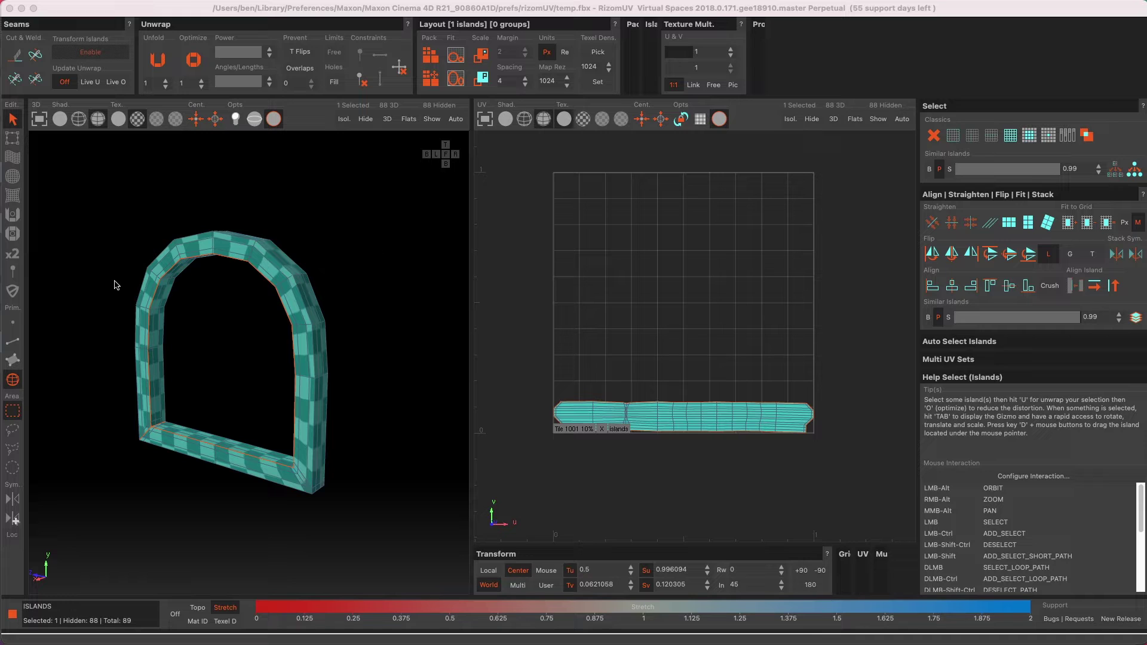
- Switch to the Edit Mode Drag pull brush and reduce its radius
{"action": "left_click", "coordinate": [15, 160]}
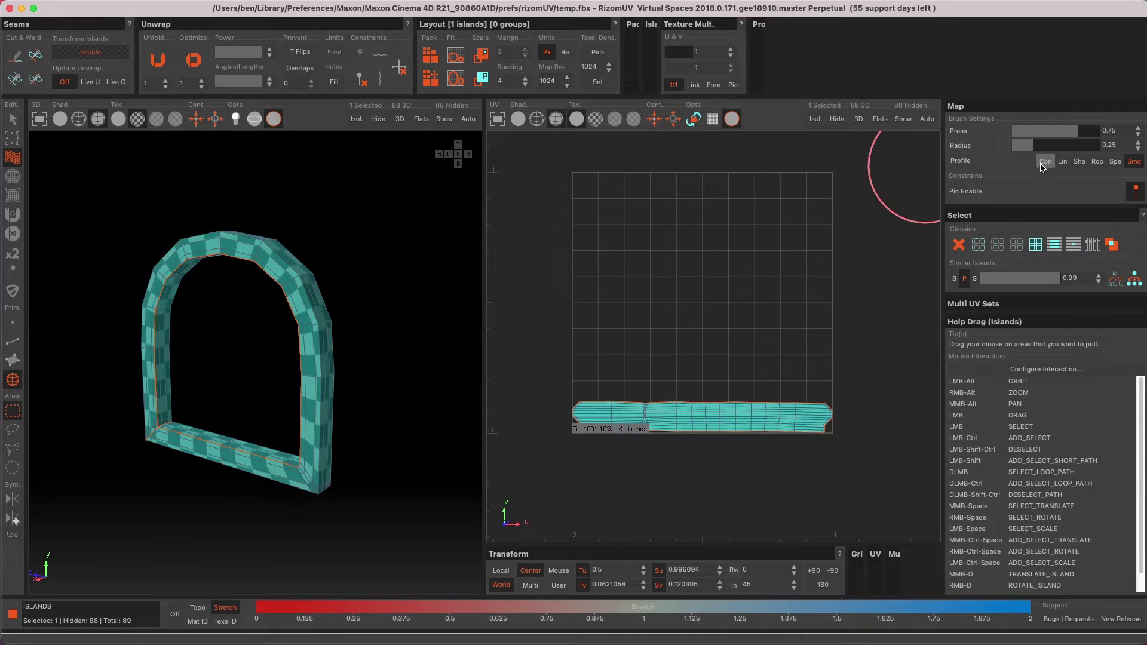
{"action": "left_click", "coordinate": [1027, 150]}
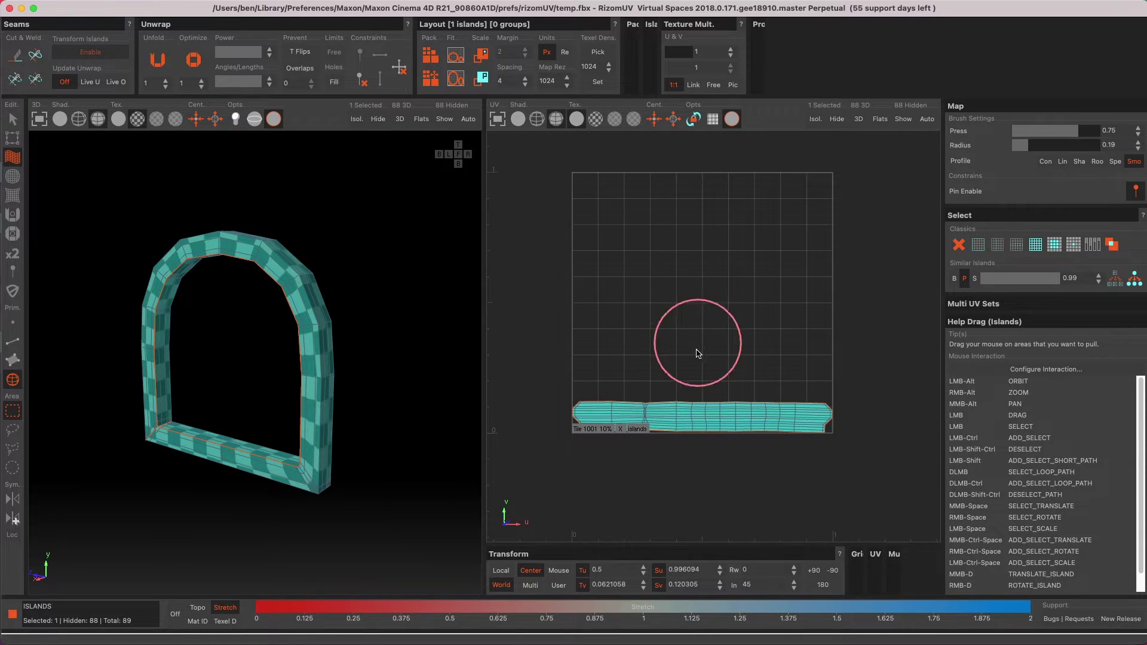
{"action": "scroll", "coordinate": [643, 412], "scroll_direction": "up", "scroll_amount": 2}
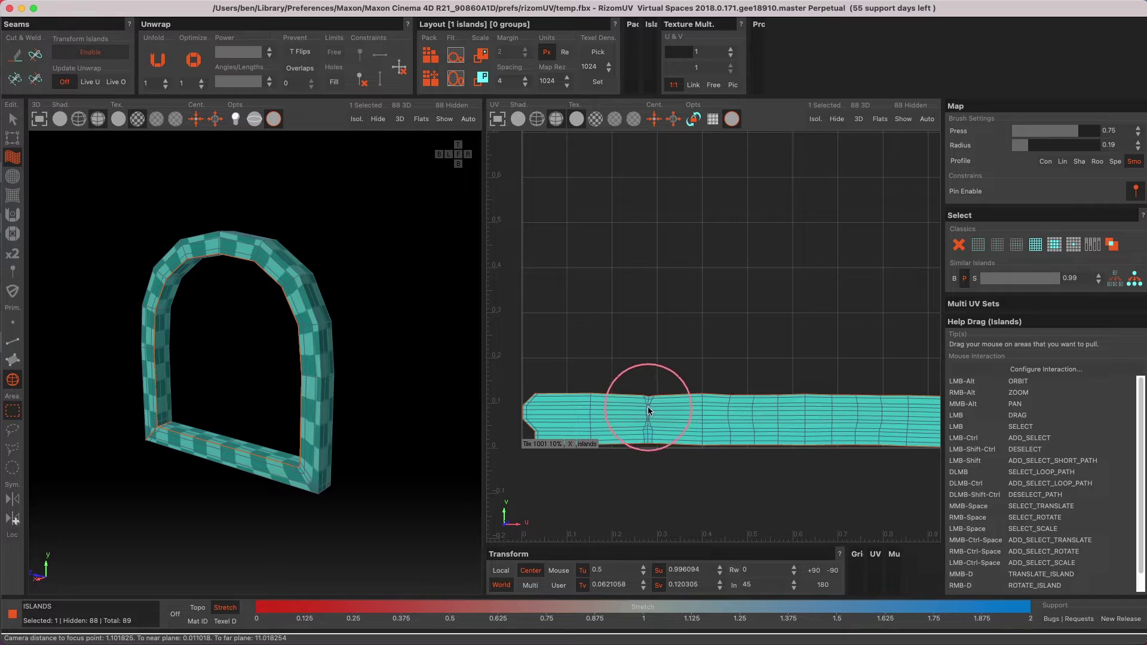
- Drag test pulls on the arch strip's top edge, raising several tall peaks
{"action": "left_click_drag", "start_coordinate": [652, 410], "coordinate": [637, 371]}
{"action": "left_click_drag", "start_coordinate": [589, 407], "coordinate": [586, 385]}
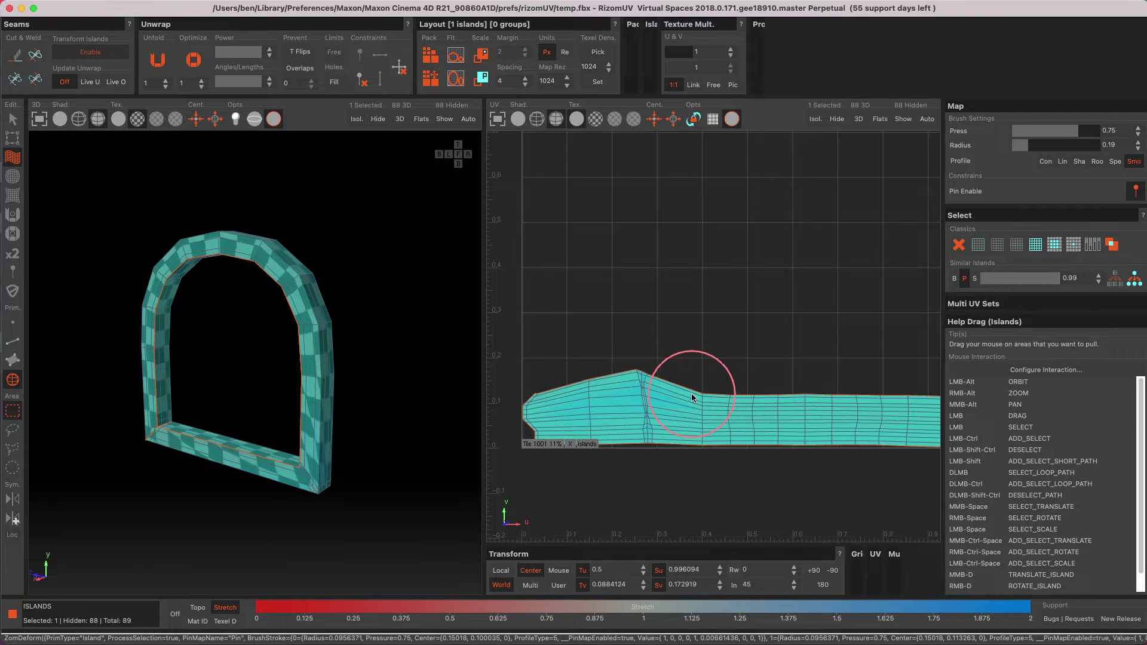
{"action": "left_click_drag", "start_coordinate": [691, 393], "coordinate": [687, 381]}
{"action": "mouse_move", "coordinate": [742, 392]}
{"action": "left_mouse_down"}
{"action": "mouse_move", "coordinate": [733, 373]}
{"action": "mouse_move", "coordinate": [782, 376]}
{"action": "left_mouse_up"}
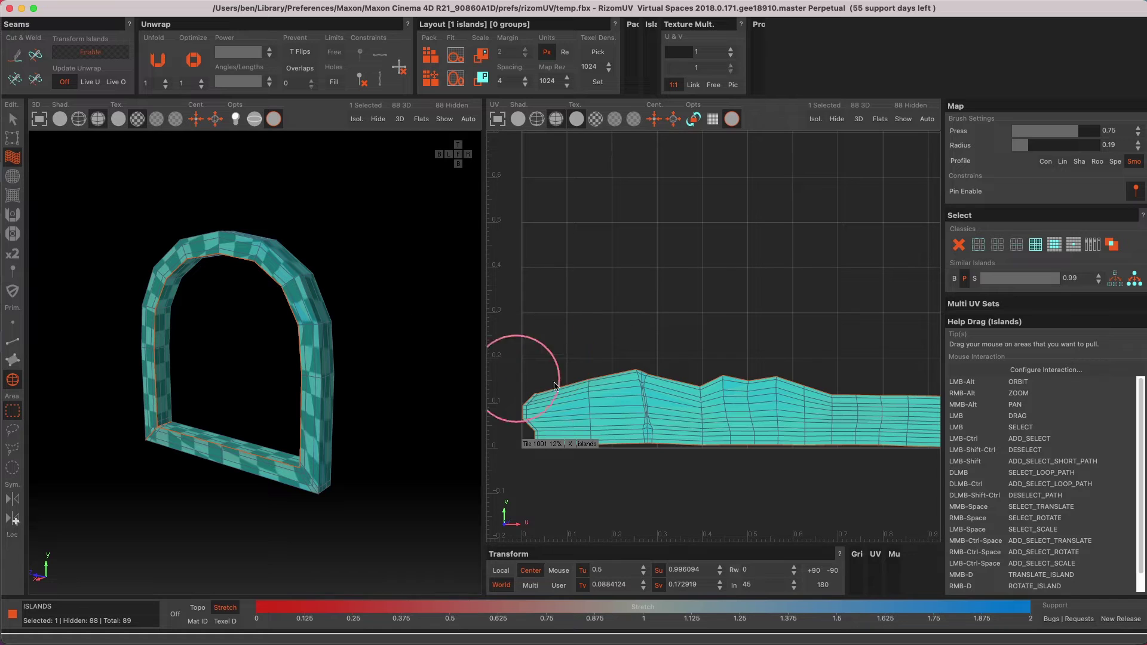
{"action": "left_click_drag", "start_coordinate": [642, 380], "coordinate": [671, 243]}
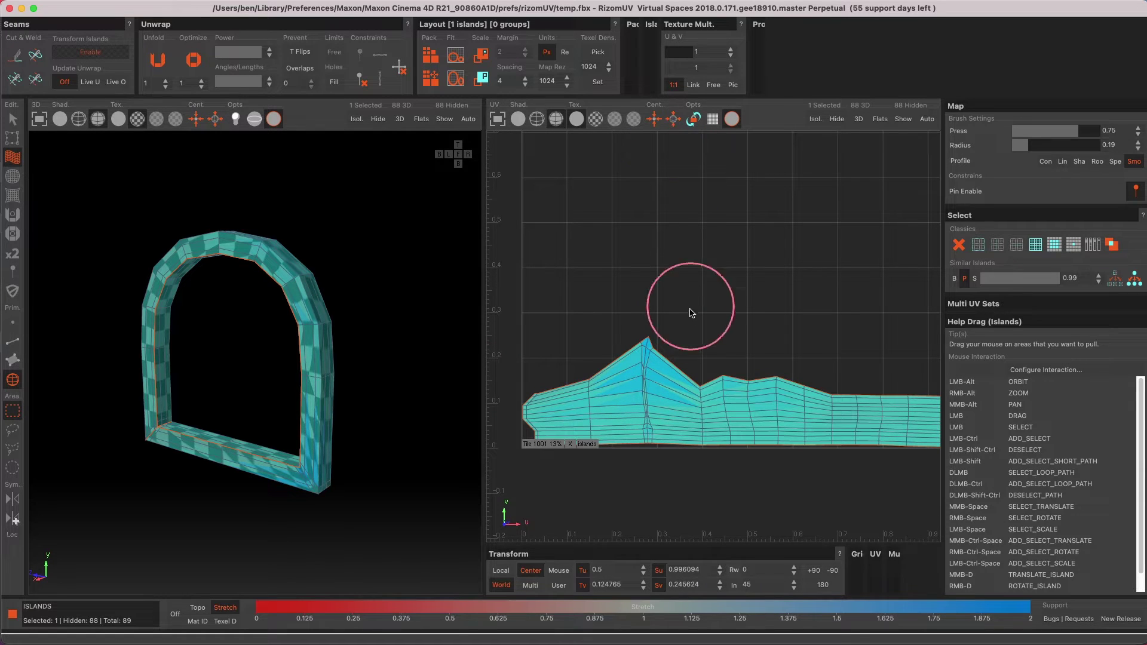
{"action": "left_click_drag", "start_coordinate": [713, 408], "coordinate": [716, 222]}
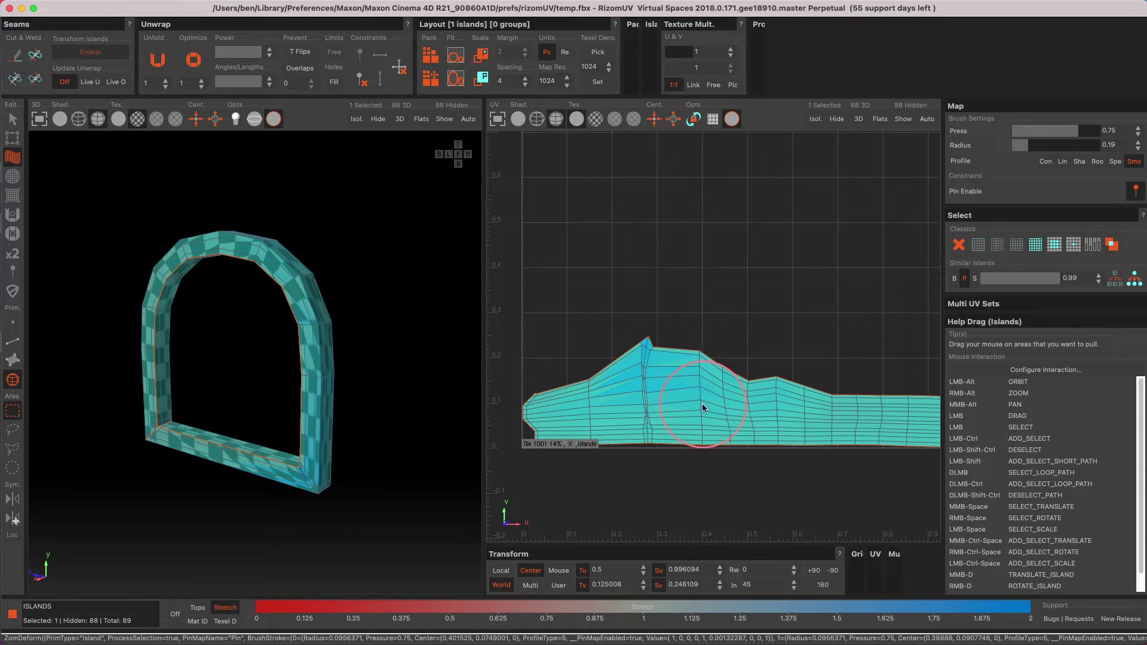
{"action": "left_click_drag", "start_coordinate": [702, 403], "coordinate": [709, 232]}
{"action": "left_click_drag", "start_coordinate": [680, 365], "coordinate": [701, 238]}
{"action": "mouse_move", "coordinate": [702, 382]}
{"action": "left_mouse_down"}
{"action": "mouse_move", "coordinate": [716, 256]}
{"action": "mouse_move", "coordinate": [688, 250]}
{"action": "mouse_move", "coordinate": [709, 116]}
{"action": "left_mouse_up"}
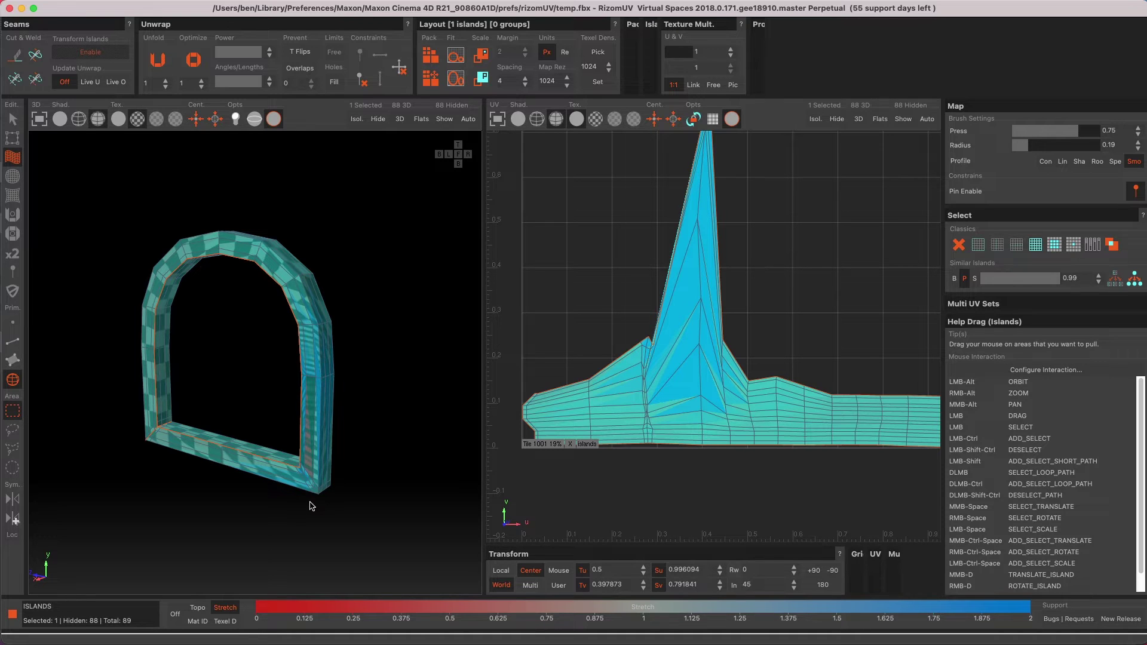
- Undo the pull strokes so the arch strip lies flat again
{"action": "left_click_drag", "start_coordinate": [812, 390], "coordinate": [804, 392]}
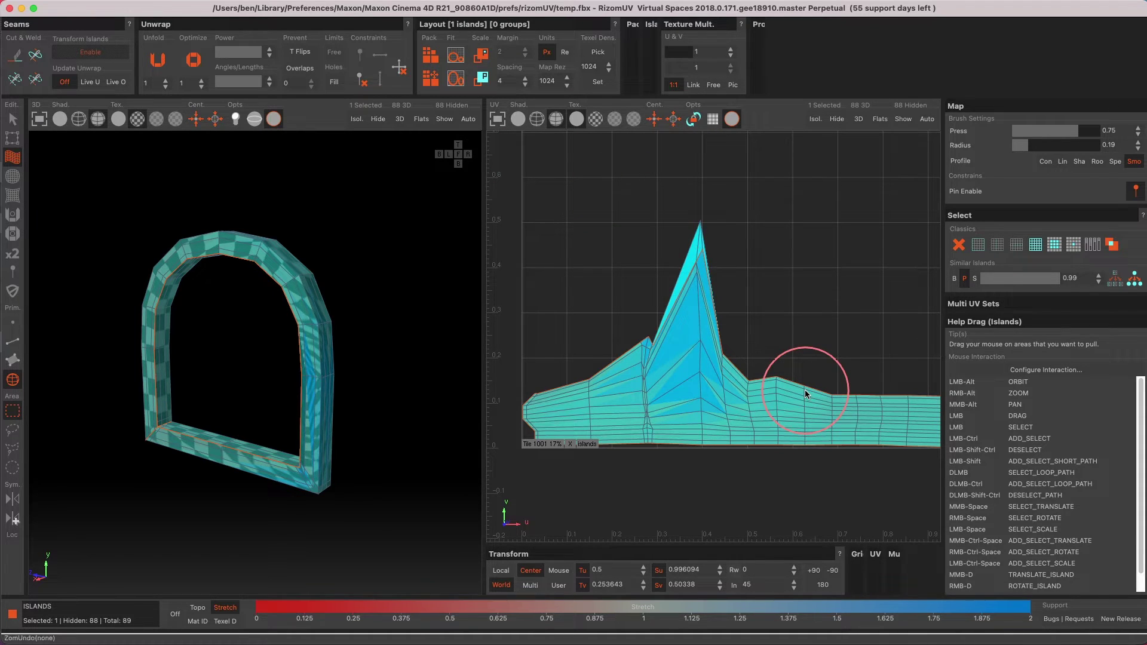
{"action": "key", "text": "super+z"}
{"action": "key", "text": "super+z"}
{"action": "key", "text": "super+z"}
{"action": "key", "text": "super+z"}
{"action": "key", "text": "super+z"}
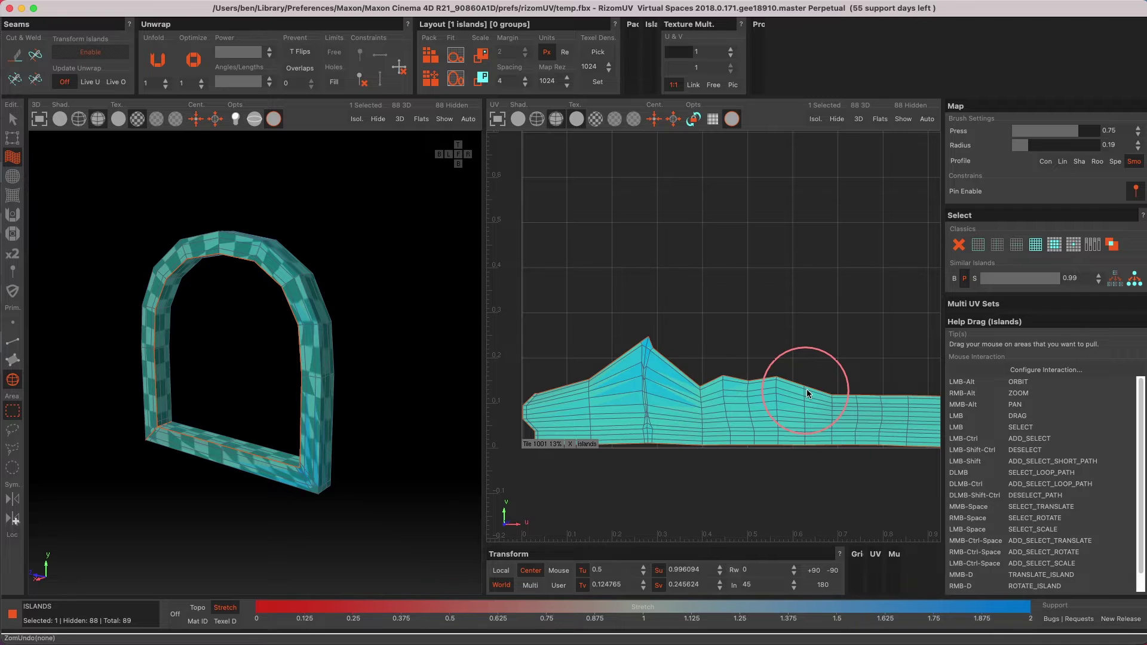
{"action": "left_click_drag", "start_coordinate": [806, 388], "coordinate": [724, 471]}
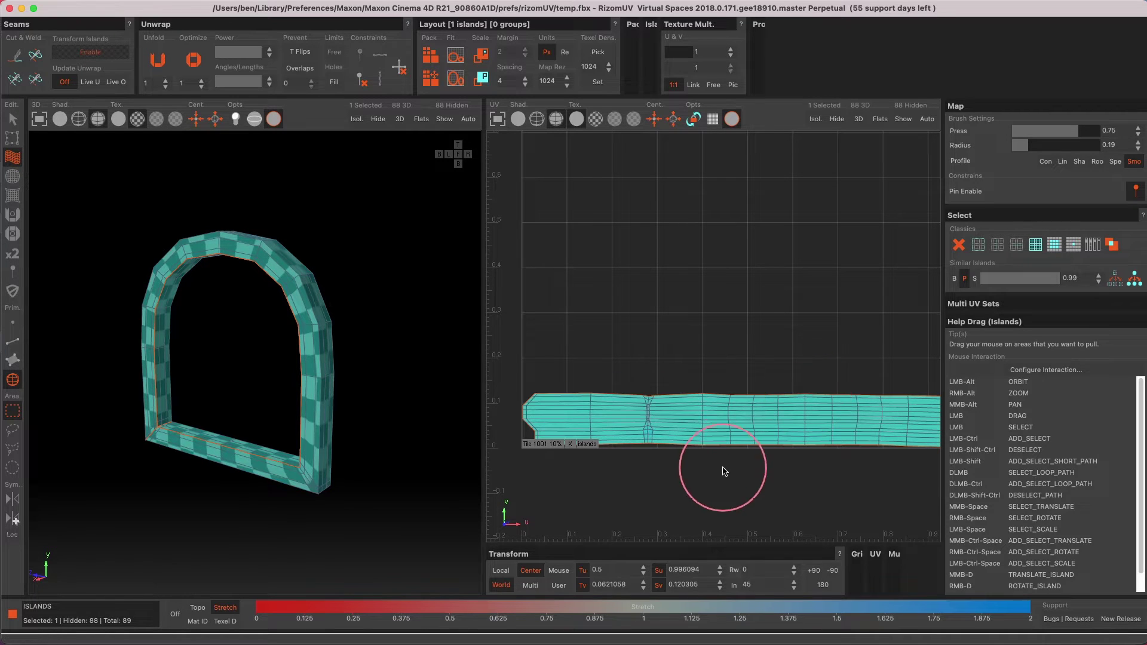
- Unhide all islands and orbit to view the whole unwrapped firehouse
{"action": "left_click", "coordinate": [445, 124]}
{"action": "scroll", "coordinate": [357, 310], "scroll_direction": "down", "scroll_amount": 5}
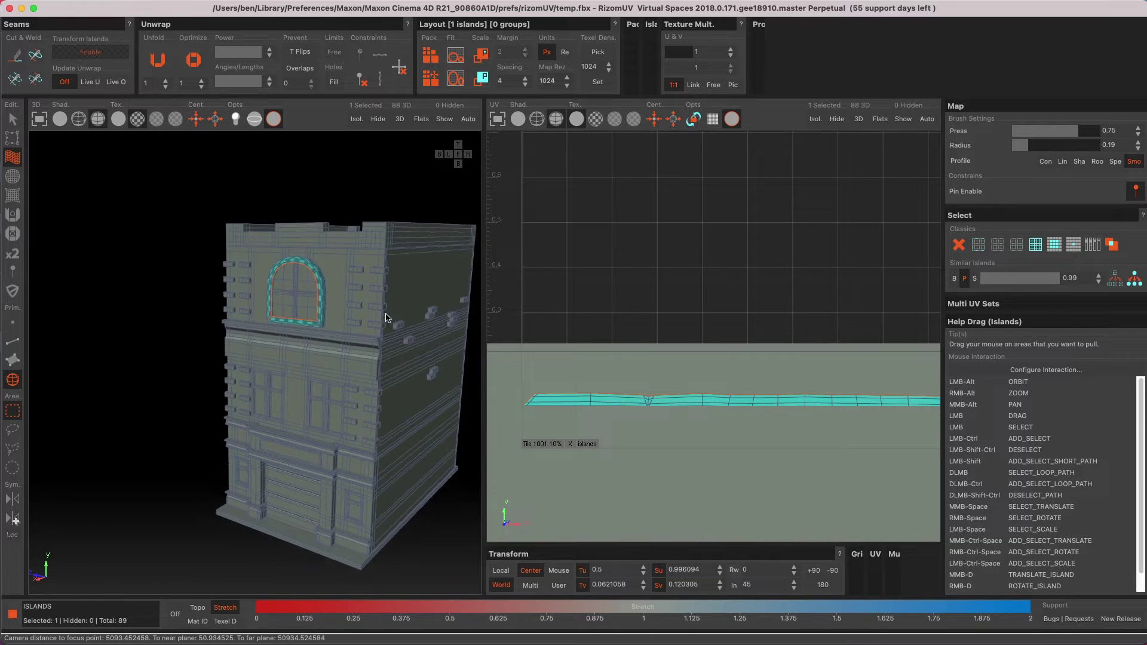
{"action": "left_click_drag", "start_coordinate": [357, 311], "coordinate": [322, 256], "text": "alt"}
{"action": "left_click_drag", "start_coordinate": [361, 296], "coordinate": [346, 340], "text": "alt"}
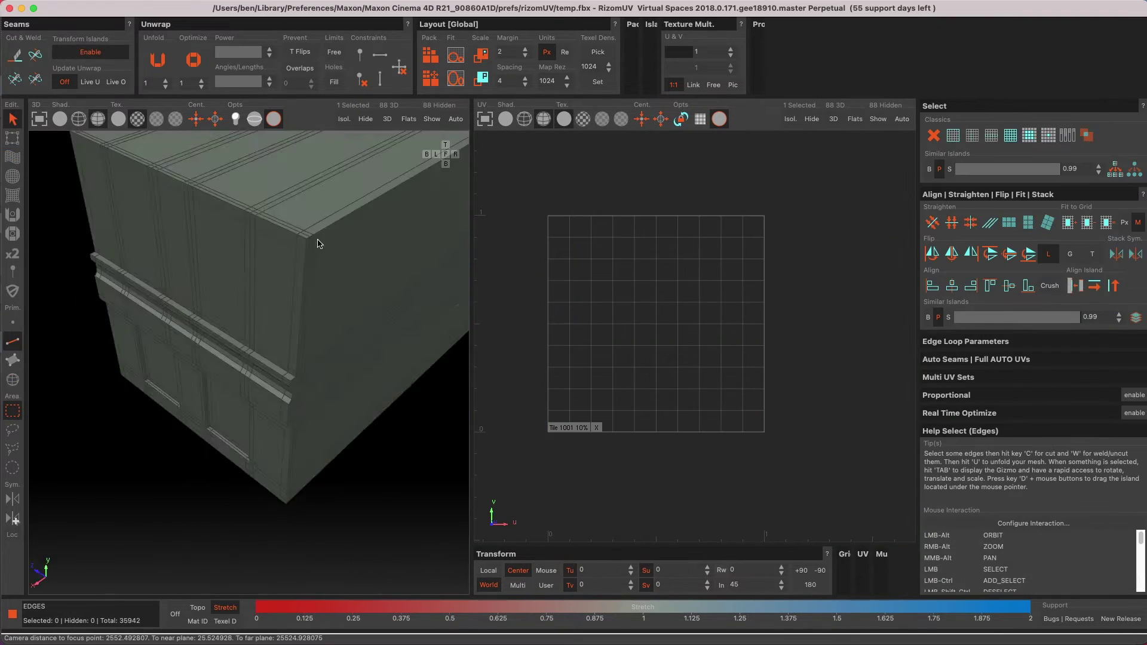
- Save the packed 109-island UV layout back to temp.fbx
{"action": "scroll", "coordinate": [103, 394], "scroll_direction": "up", "scroll_amount": 5}
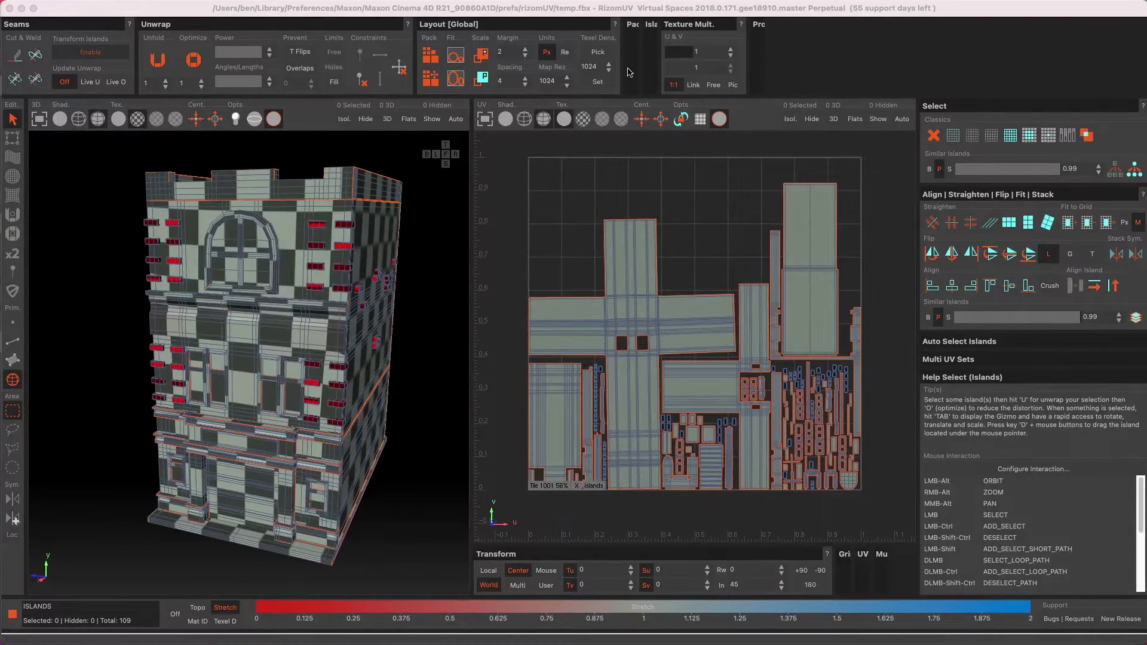
{"action": "left_click", "coordinate": [483, 7]}
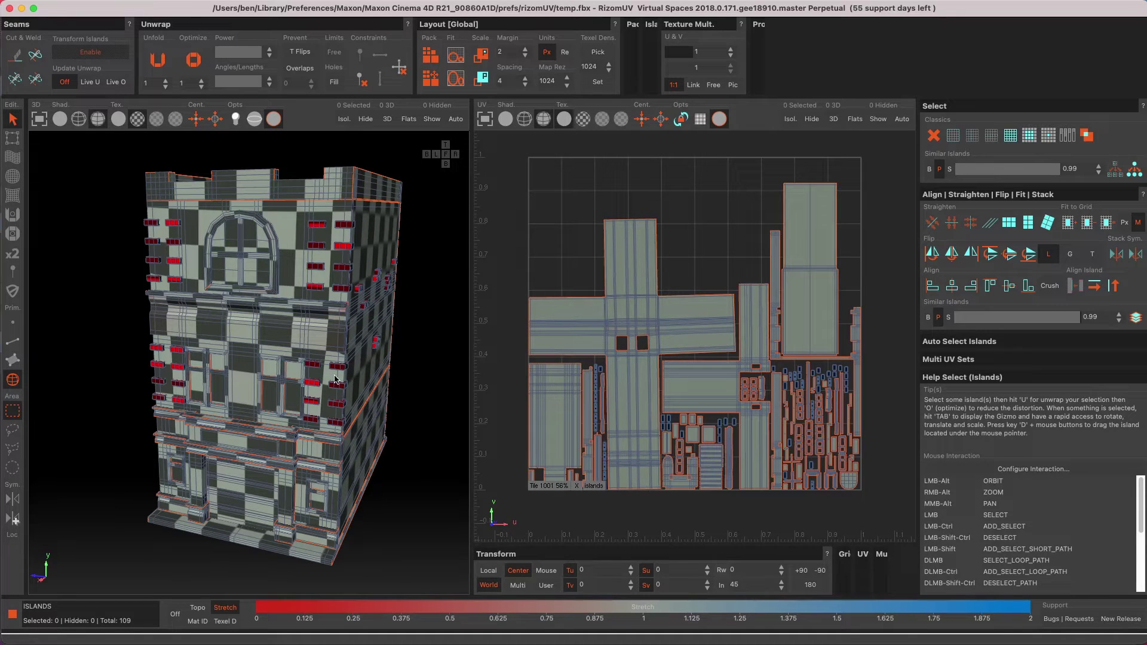
{"action": "key", "text": "super+s"}
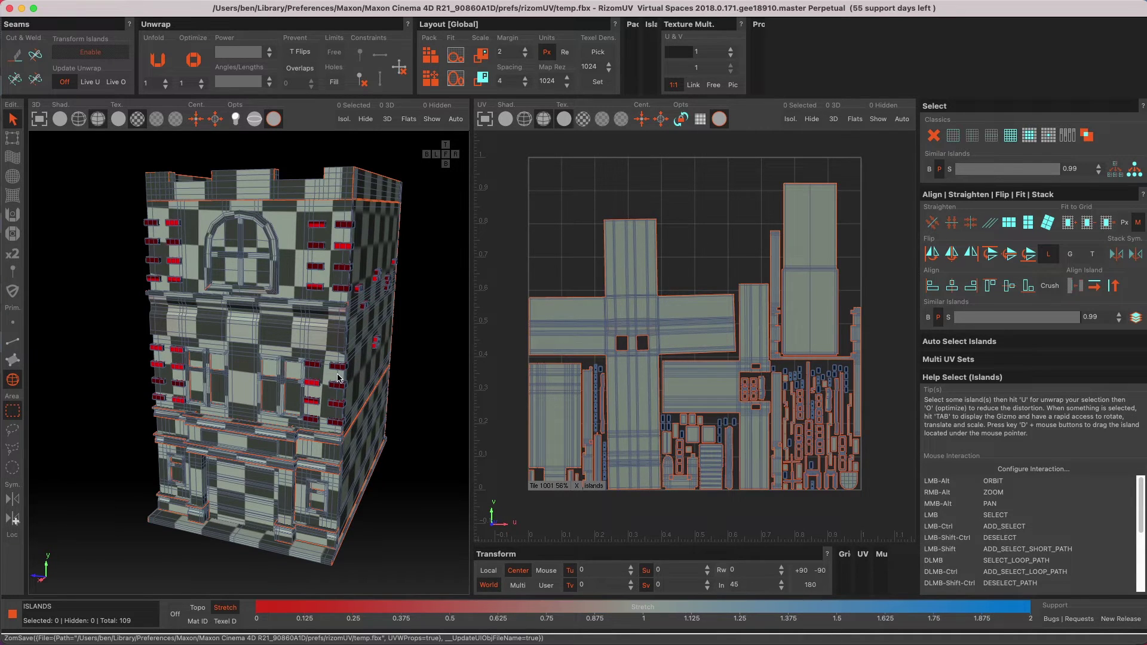
- In Cinema 4D, check the Plugins > RizomUV Exporter Options and close them unchanged
{"action": "key", "text": "super+Tab"}
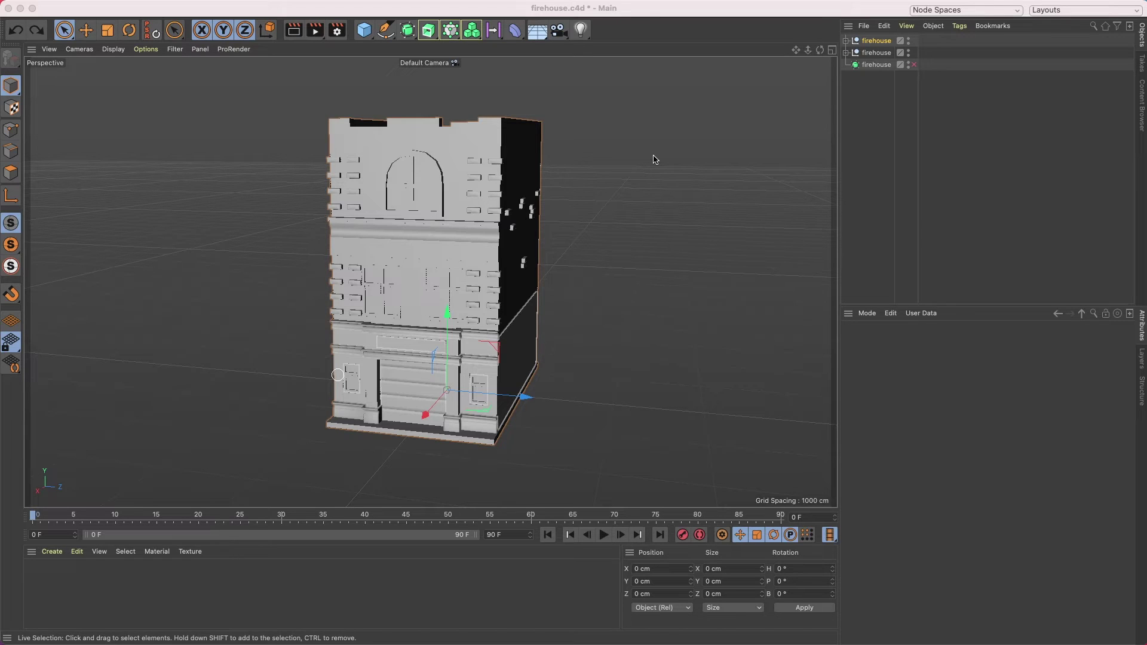
{"action": "left_click", "coordinate": [578, 12]}
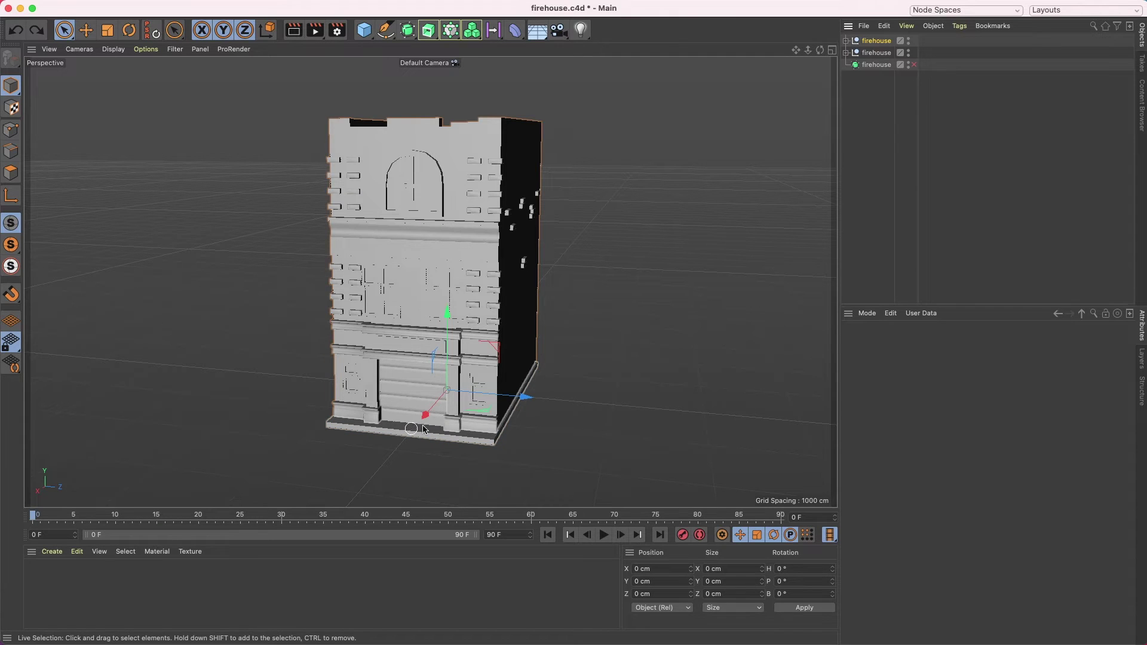
{"action": "left_click", "coordinate": [658, 3]}
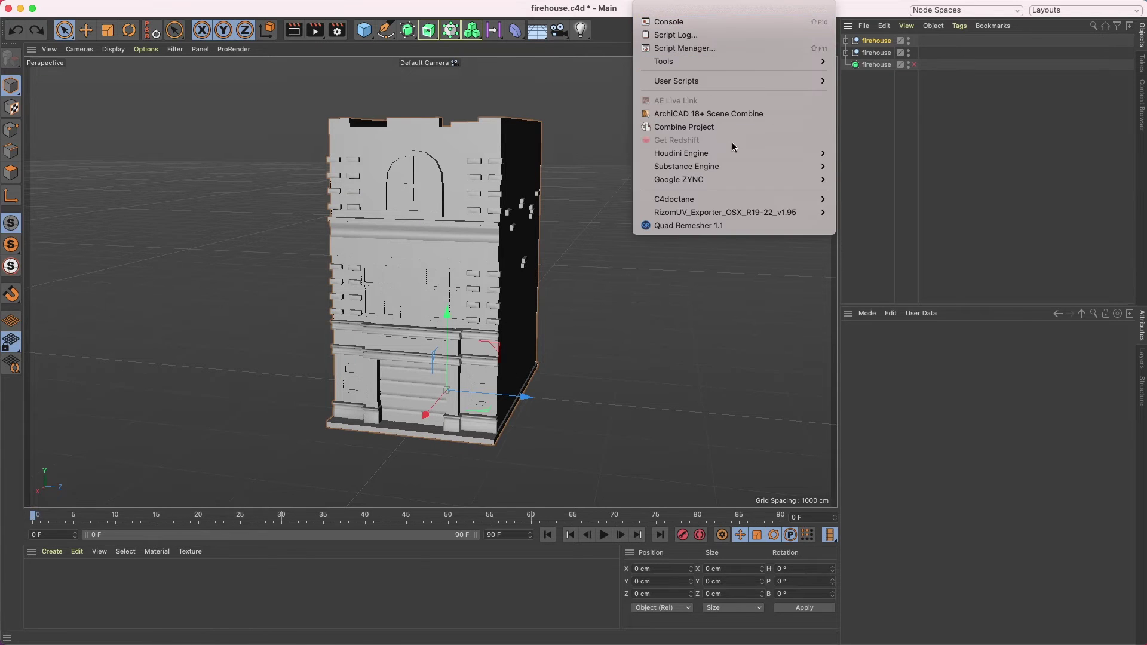
{"action": "mouse_move", "coordinate": [673, 217]}
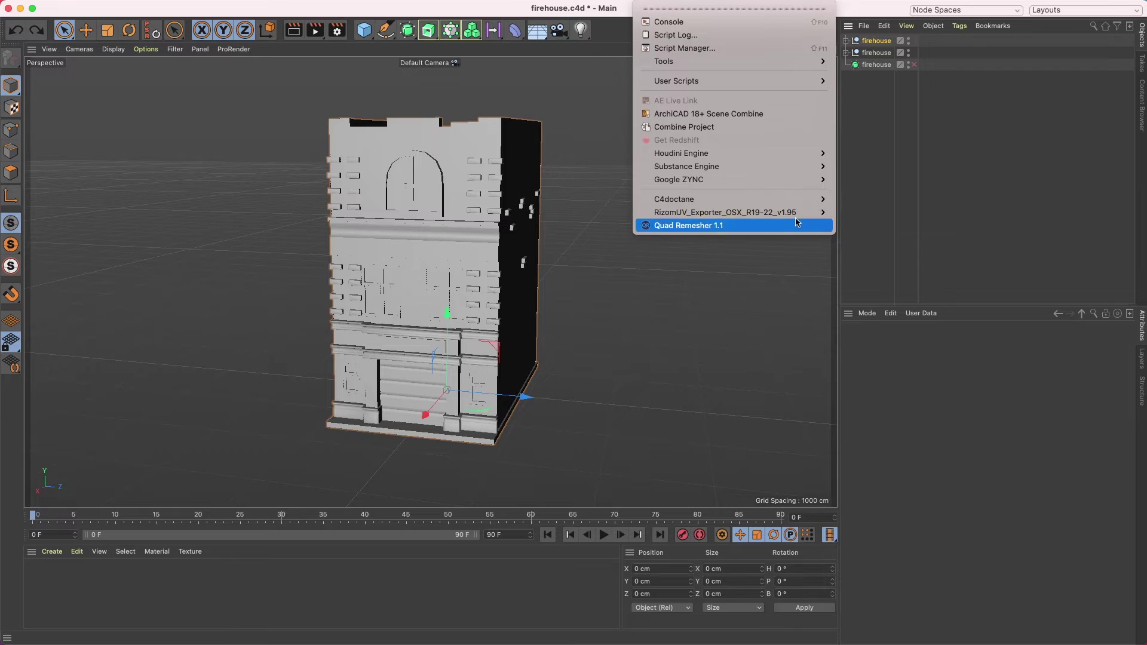
{"action": "left_click", "coordinate": [869, 237]}
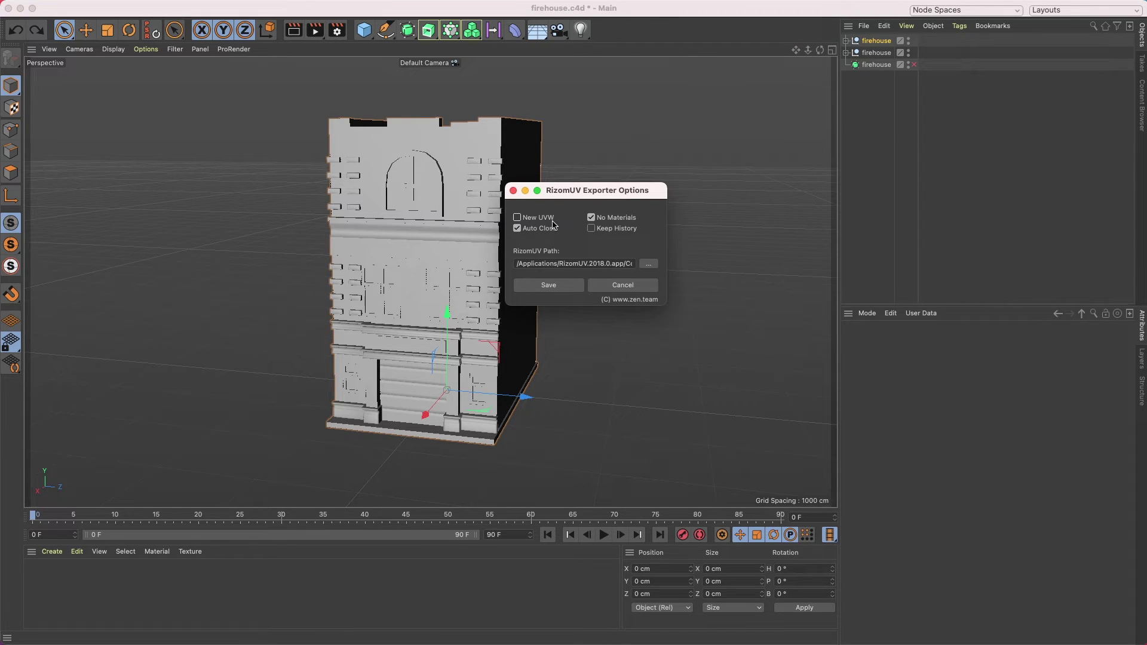
{"action": "left_click", "coordinate": [513, 189]}
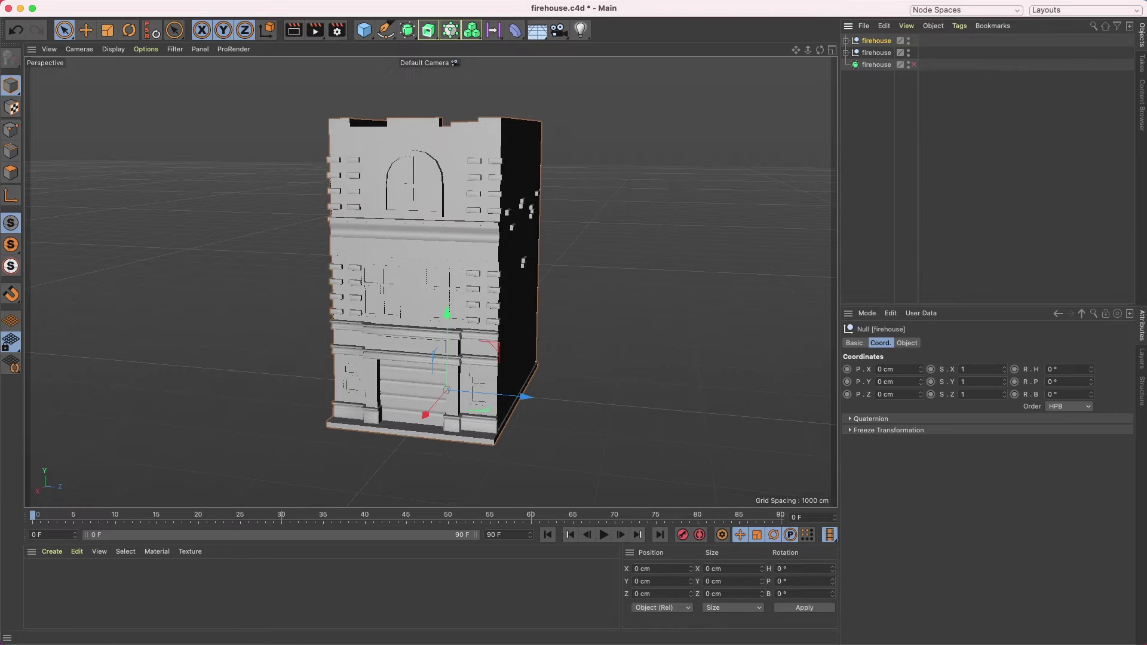
- Export the firehouse model to RizomUV via Plugins > RizomUV Exporter
{"action": "left_click", "coordinate": [657, 3]}
{"action": "mouse_move", "coordinate": [722, 213]}
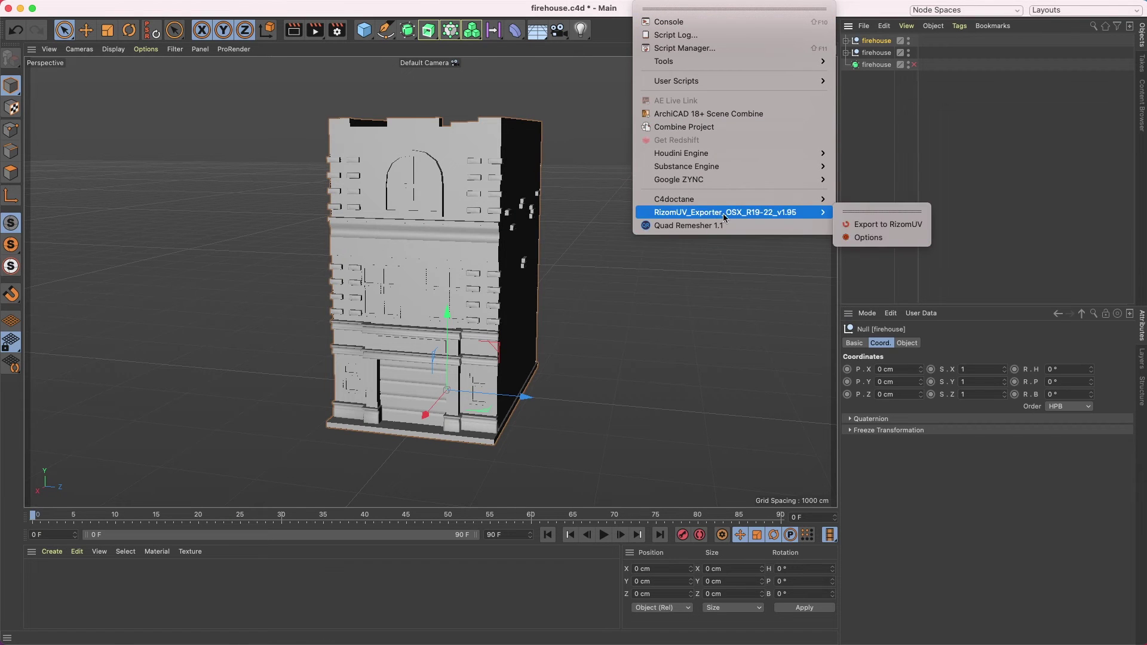
{"action": "left_click", "coordinate": [859, 231]}
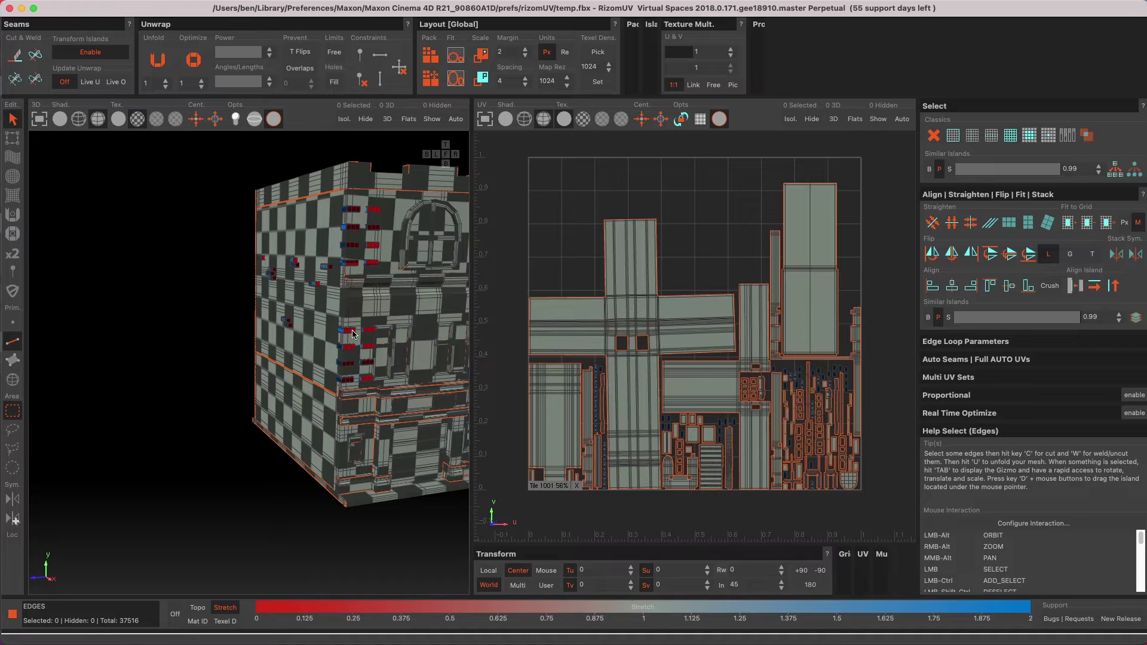
{"action": "scroll", "coordinate": [342, 358], "scroll_direction": "down", "scroll_amount": 2}
- Orbit and zoom onto the facade to check the checker, then switch to Island selection mode
{"action": "left_click_drag", "start_coordinate": [382, 354], "coordinate": [423, 307], "text": "alt"}
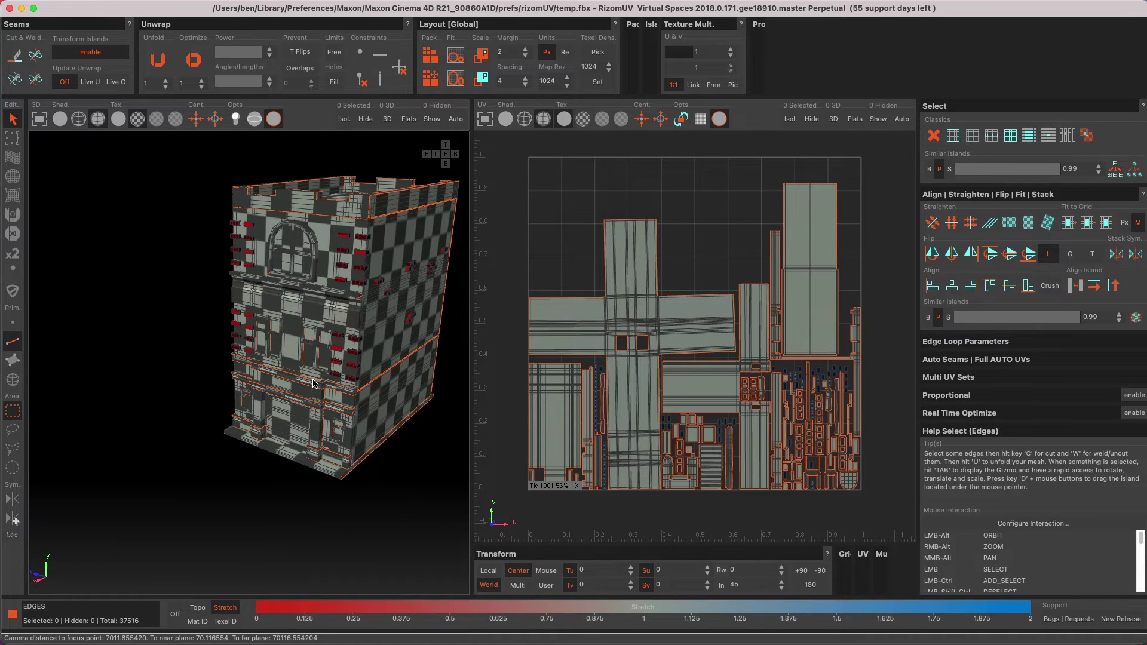
{"action": "scroll", "coordinate": [305, 216], "scroll_direction": "up", "scroll_amount": 5}
{"action": "left_click_drag", "start_coordinate": [354, 280], "coordinate": [303, 288], "text": "alt"}
{"action": "scroll", "coordinate": [300, 275], "scroll_direction": "down", "scroll_amount": 2}
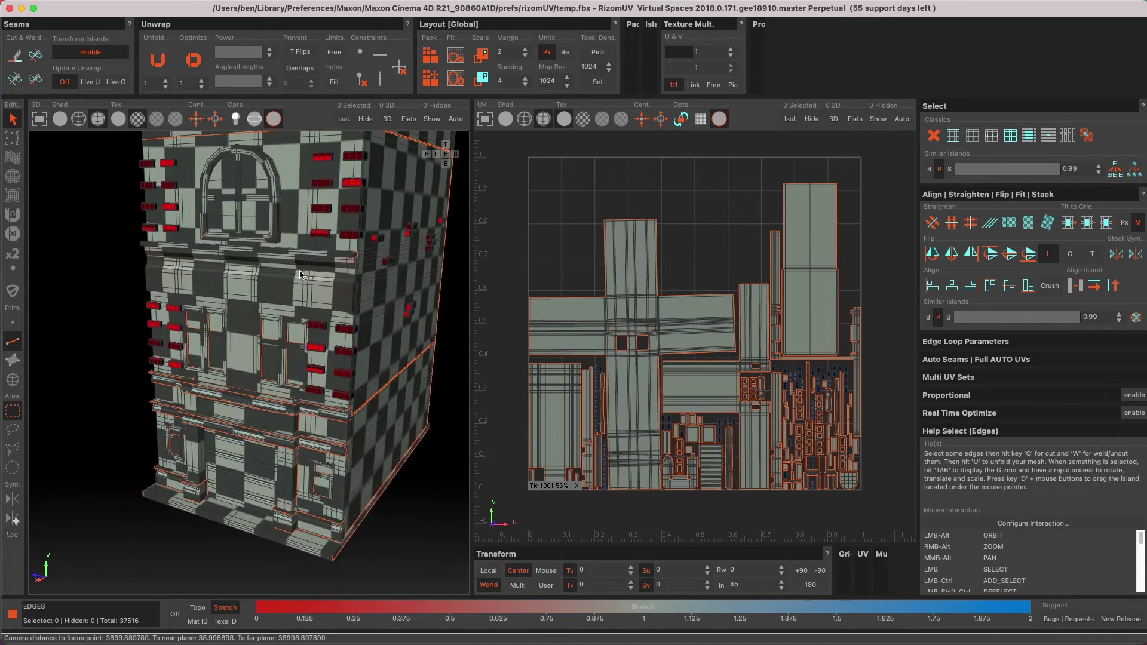
{"action": "scroll", "coordinate": [302, 277], "scroll_direction": "up", "scroll_amount": 2}
{"action": "left_click_drag", "start_coordinate": [406, 293], "coordinate": [222, 276], "text": "alt"}
{"action": "scroll", "coordinate": [303, 251], "scroll_direction": "down", "scroll_amount": 2}
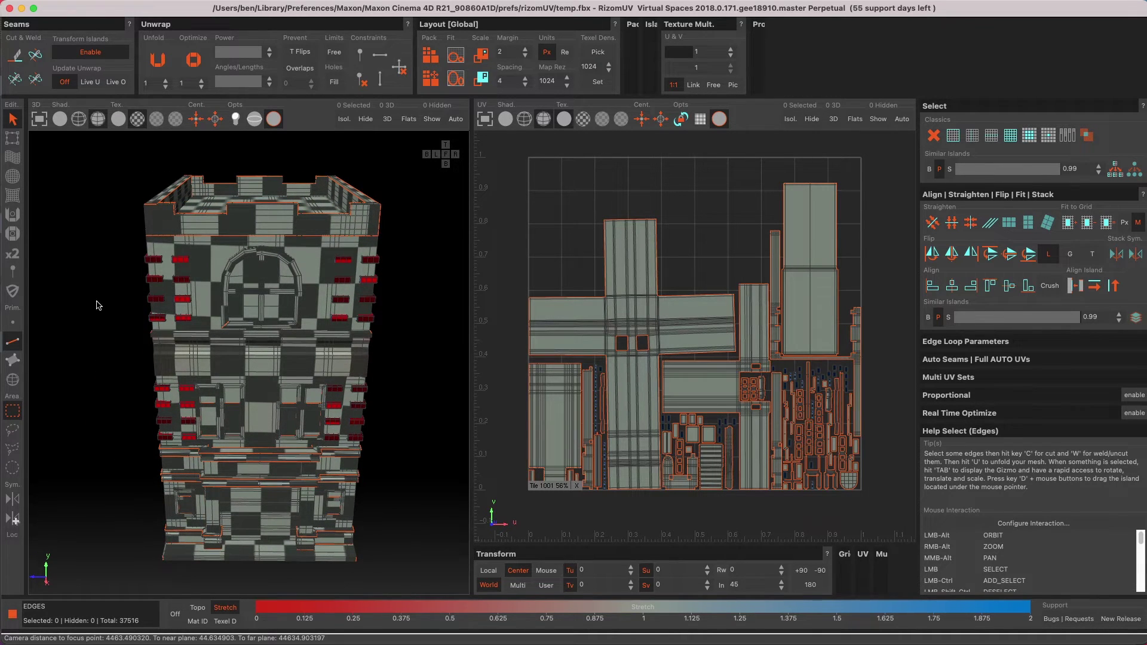
{"action": "scroll", "coordinate": [142, 263], "scroll_direction": "up", "scroll_amount": 5}
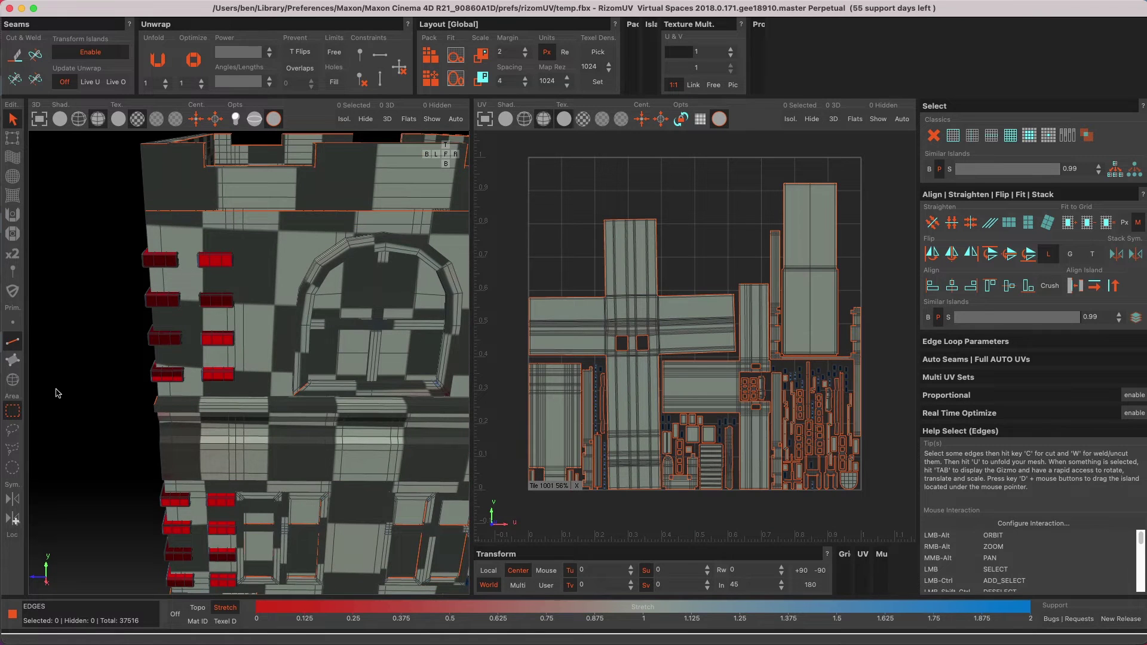
{"action": "left_click", "coordinate": [12, 379]}
- Select the upper-left window island and select all islands similar to it
{"action": "left_click", "coordinate": [160, 263]}
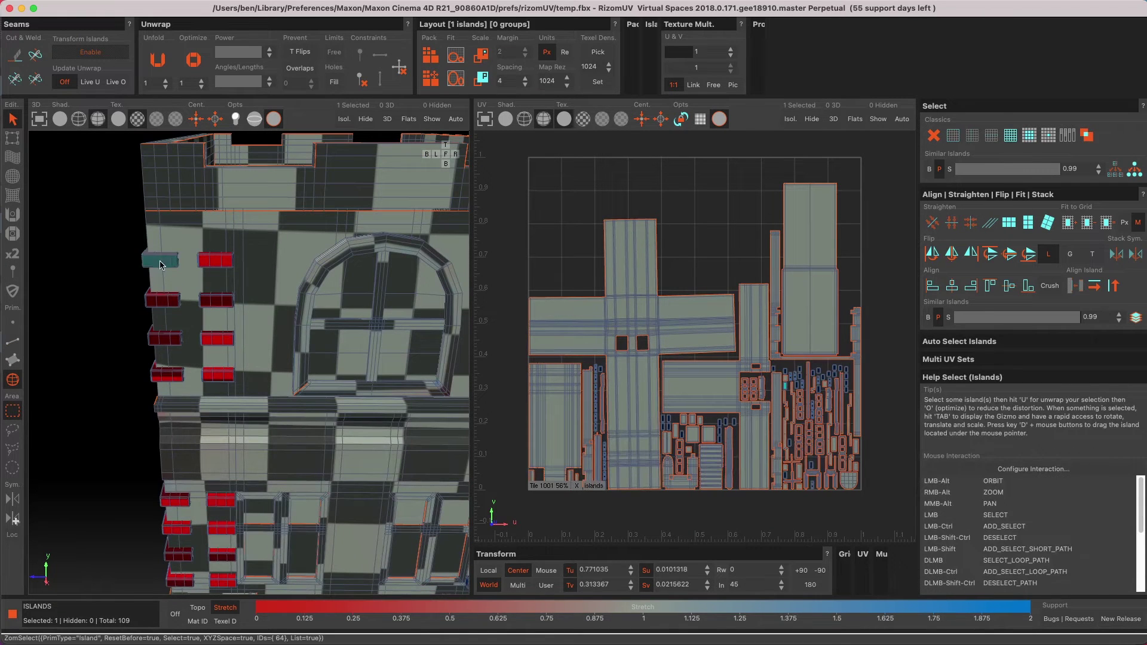
{"action": "left_click_drag", "start_coordinate": [133, 287], "coordinate": [162, 265], "text": "alt"}
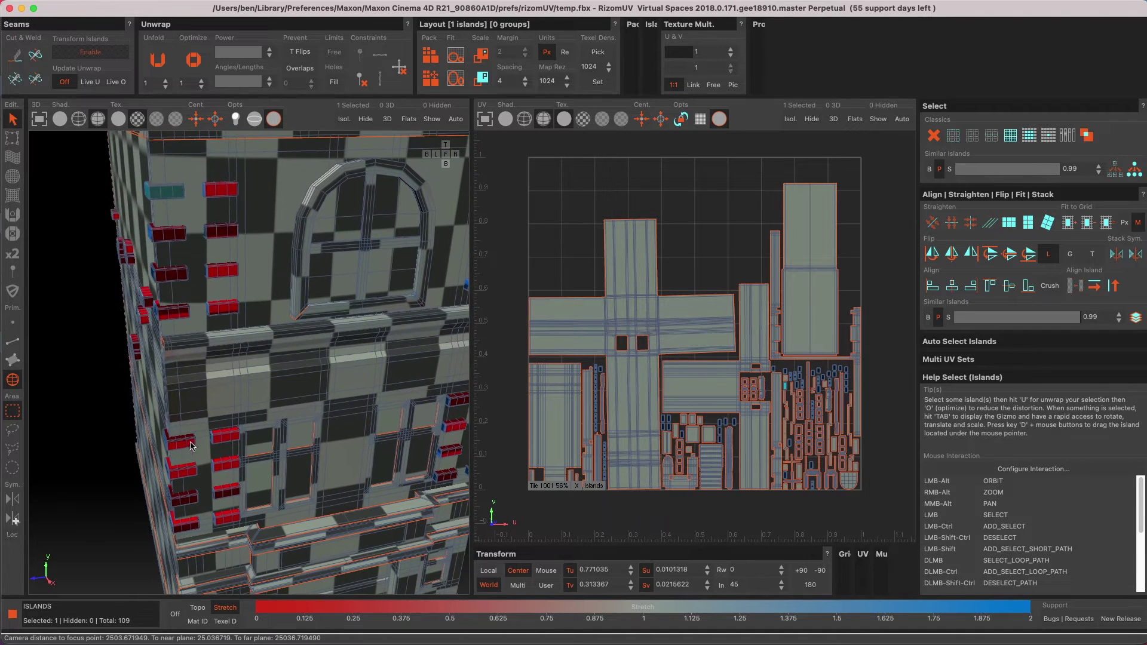
{"action": "left_click_drag", "start_coordinate": [229, 339], "coordinate": [203, 322], "text": "alt"}
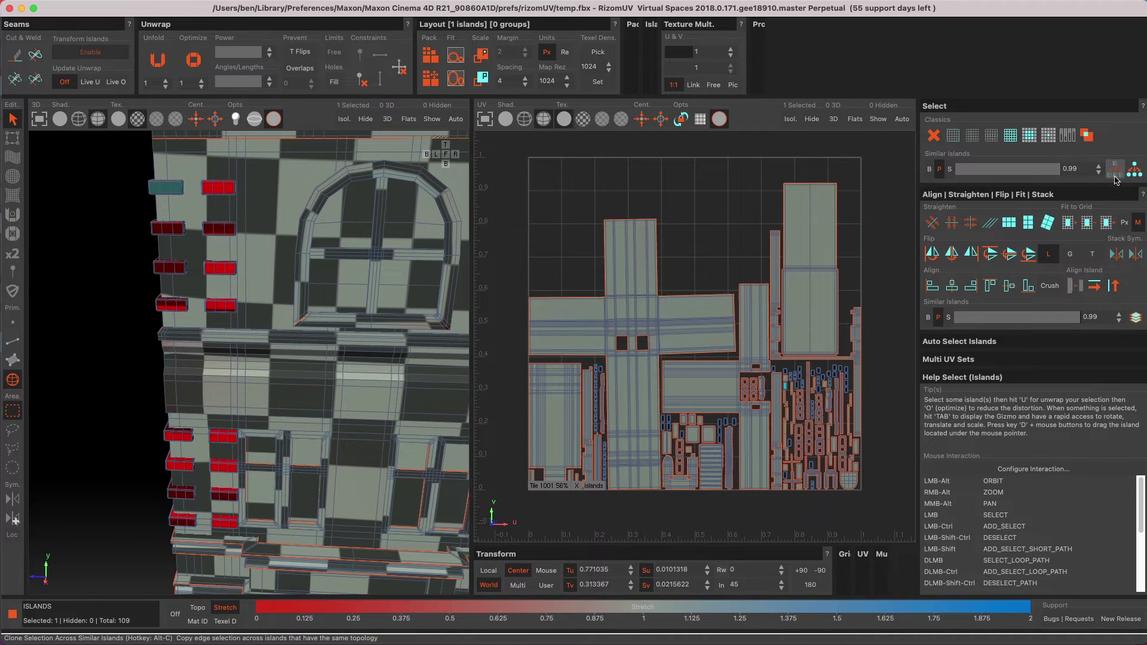
{"action": "left_click", "coordinate": [1136, 178]}
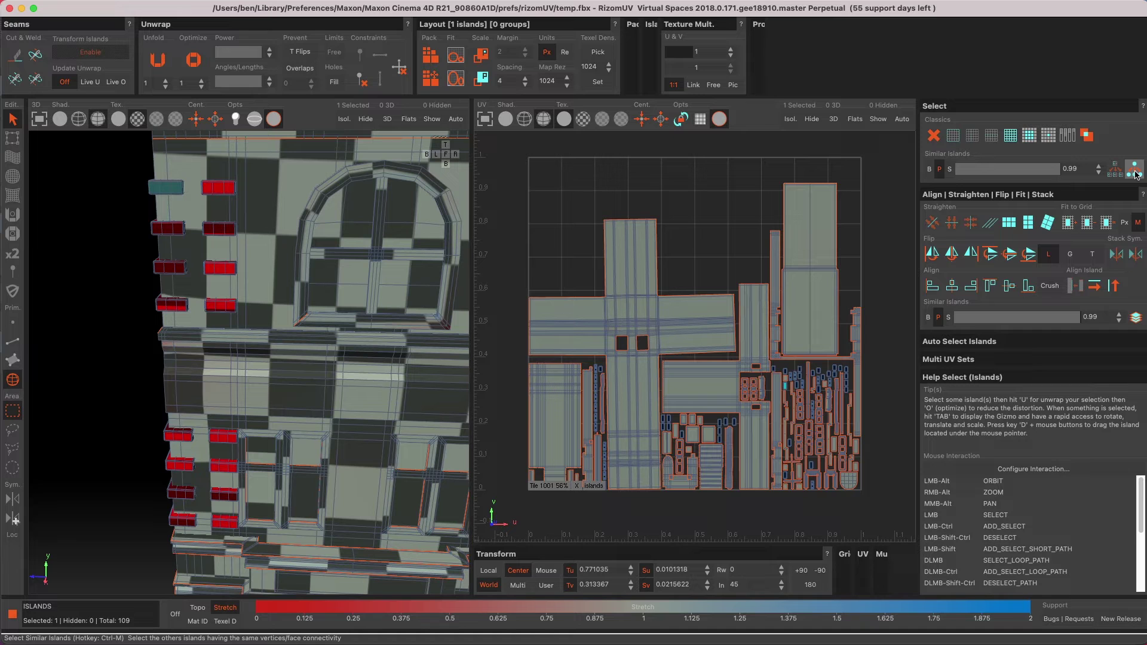
{"action": "left_click", "coordinate": [1136, 174]}
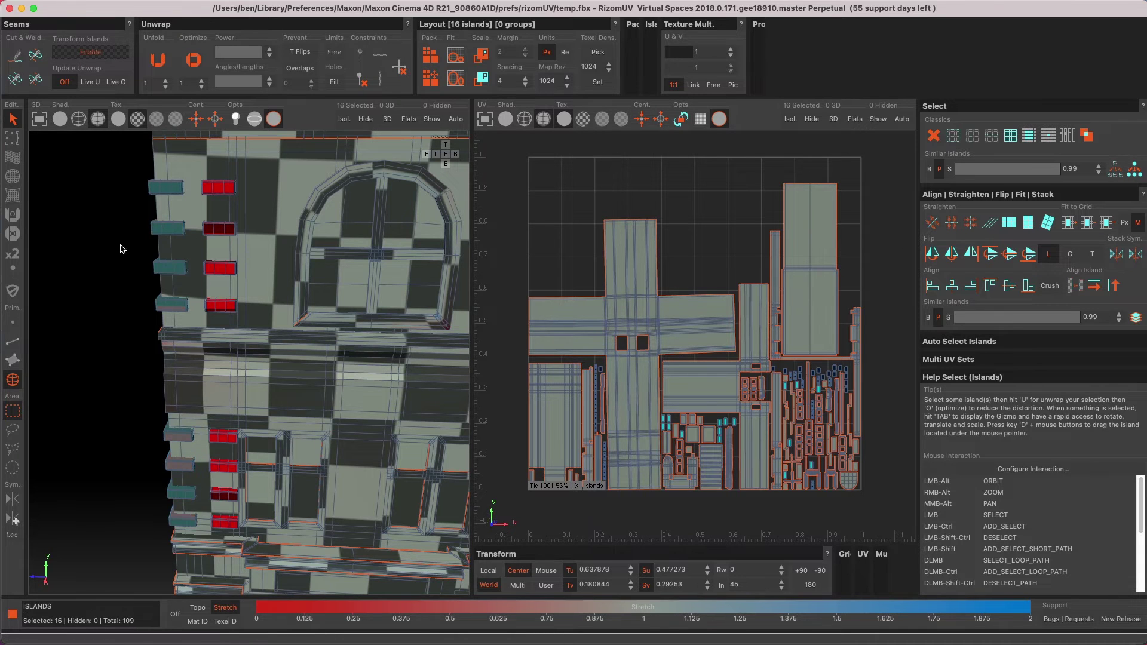
- Raise the Similar Islands tolerance to 0.9999 to catch all 52 window blocks, then isolate them
{"action": "scroll", "coordinate": [131, 246], "scroll_direction": "down", "scroll_amount": 4}
{"action": "left_click_drag", "start_coordinate": [181, 286], "coordinate": [209, 251], "text": "alt"}
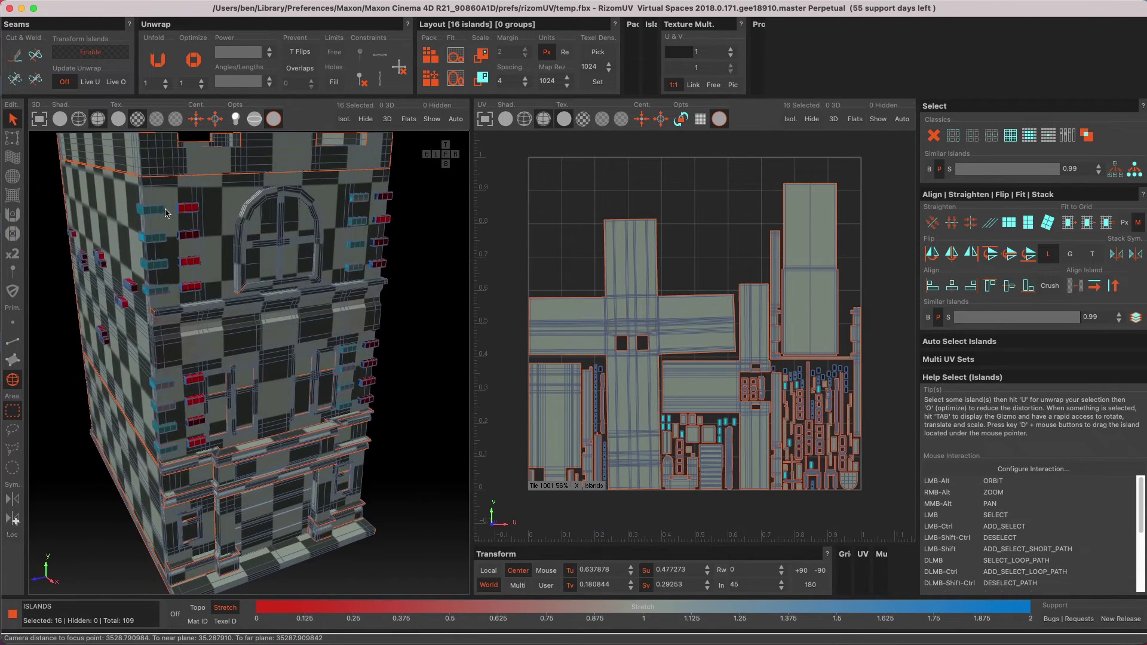
{"action": "right_click_drag", "start_coordinate": [165, 208], "coordinate": [177, 292], "text": "alt"}
{"action": "left_click_drag", "start_coordinate": [184, 475], "coordinate": [190, 471], "text": "alt"}
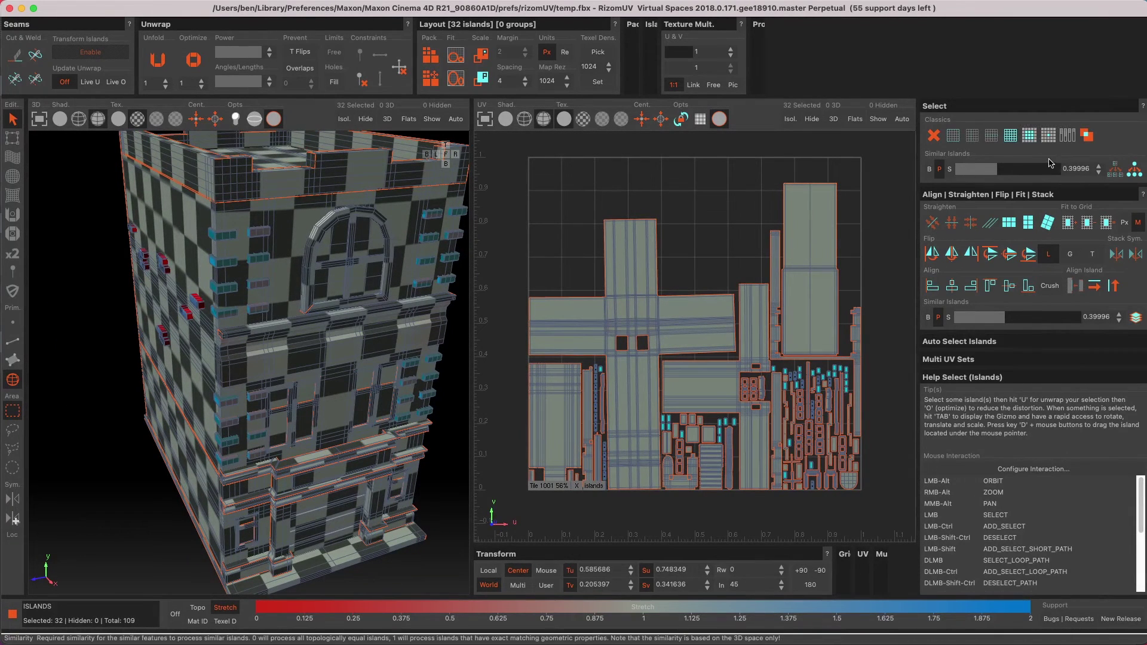
{"action": "left_click_drag", "start_coordinate": [1019, 170], "coordinate": [1134, 201]}
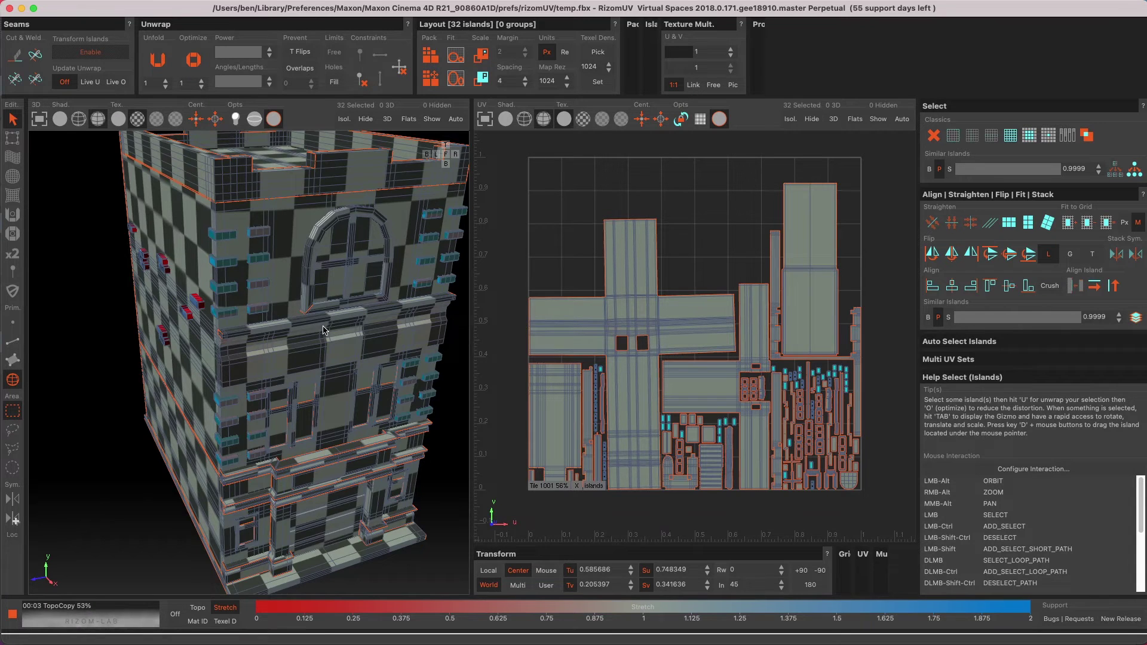
{"action": "left_click", "coordinate": [344, 119]}
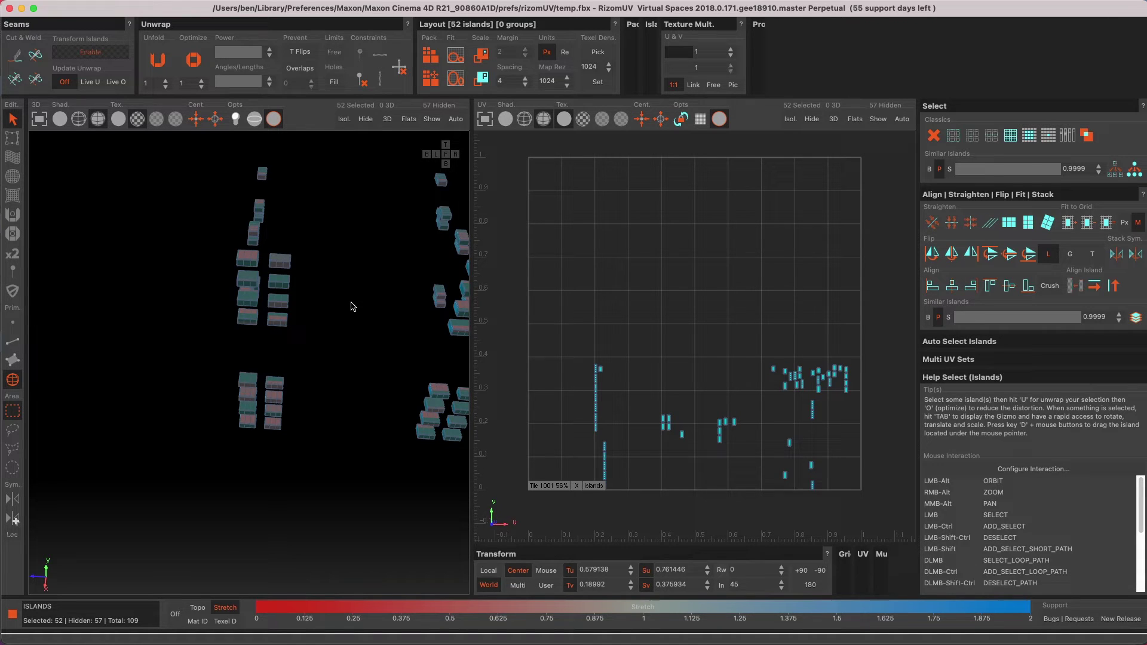
- Deselect the window blocks, switch to Edges mode and zoom in to pick a front-block corner edge
{"action": "left_click", "coordinate": [320, 269]}
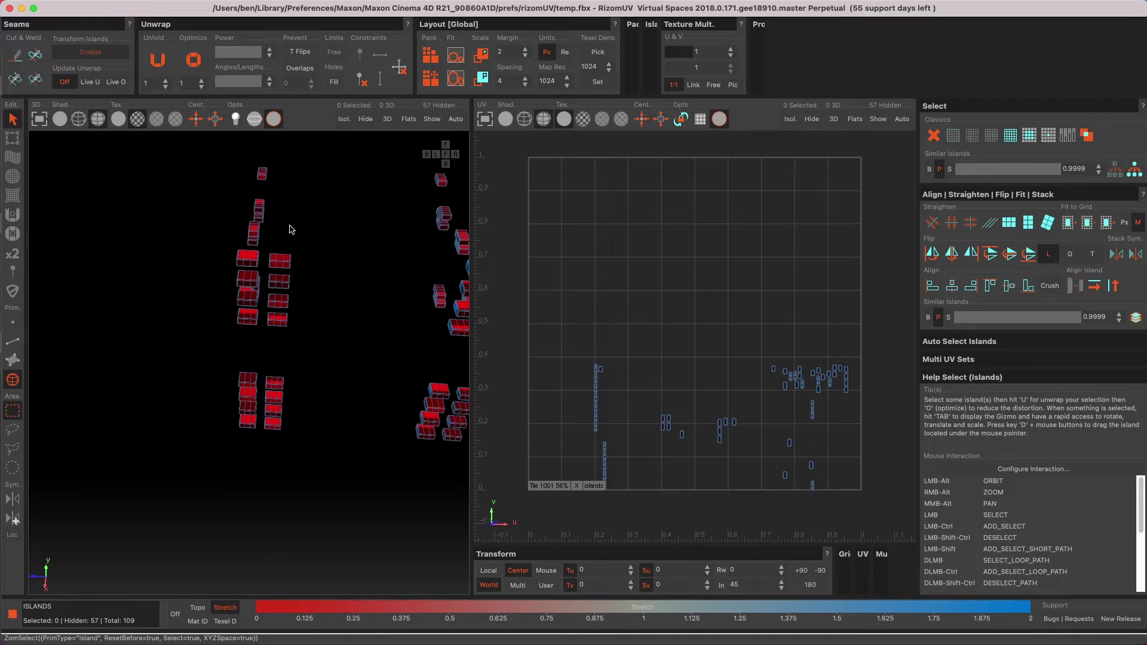
{"action": "left_click_drag", "start_coordinate": [289, 226], "coordinate": [349, 238], "text": "alt"}
{"action": "scroll", "coordinate": [278, 246], "scroll_direction": "up", "scroll_amount": 7}
{"action": "scroll", "coordinate": [278, 245], "scroll_direction": "up", "scroll_amount": 2}
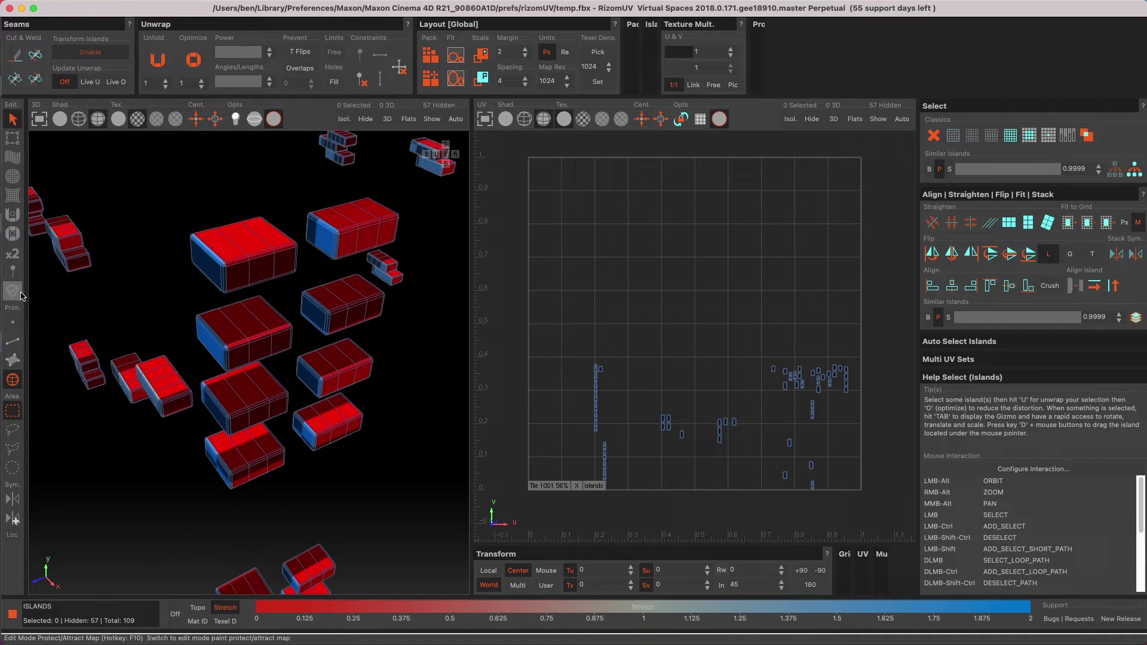
{"action": "left_click", "coordinate": [13, 342]}
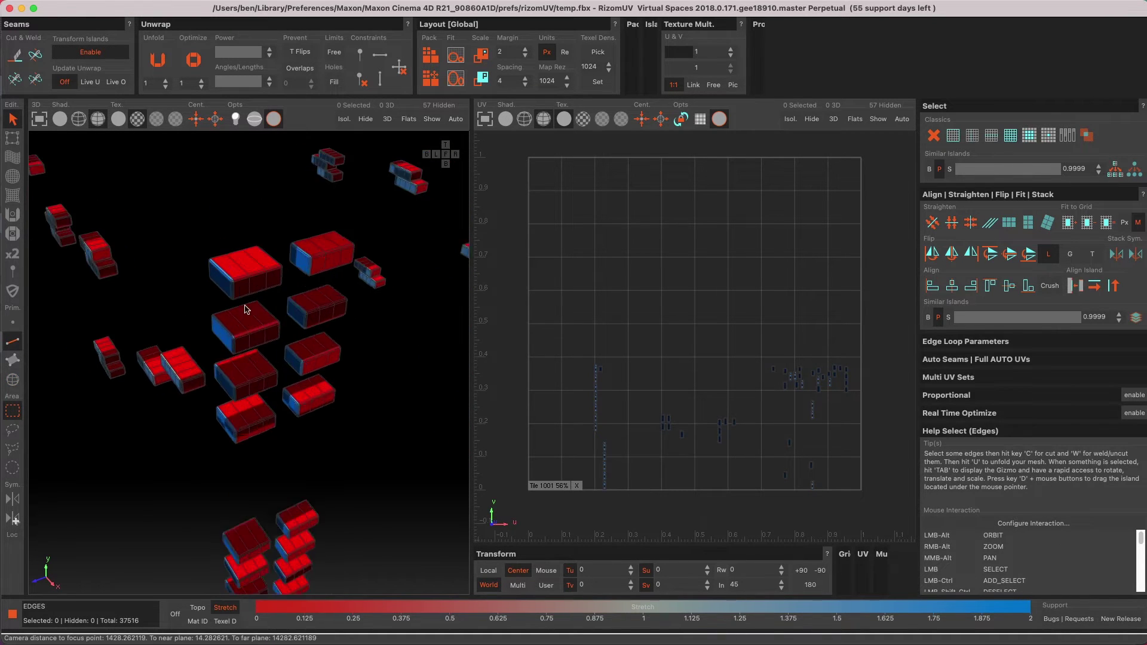
{"action": "scroll", "coordinate": [233, 268], "scroll_direction": "up", "scroll_amount": 3}
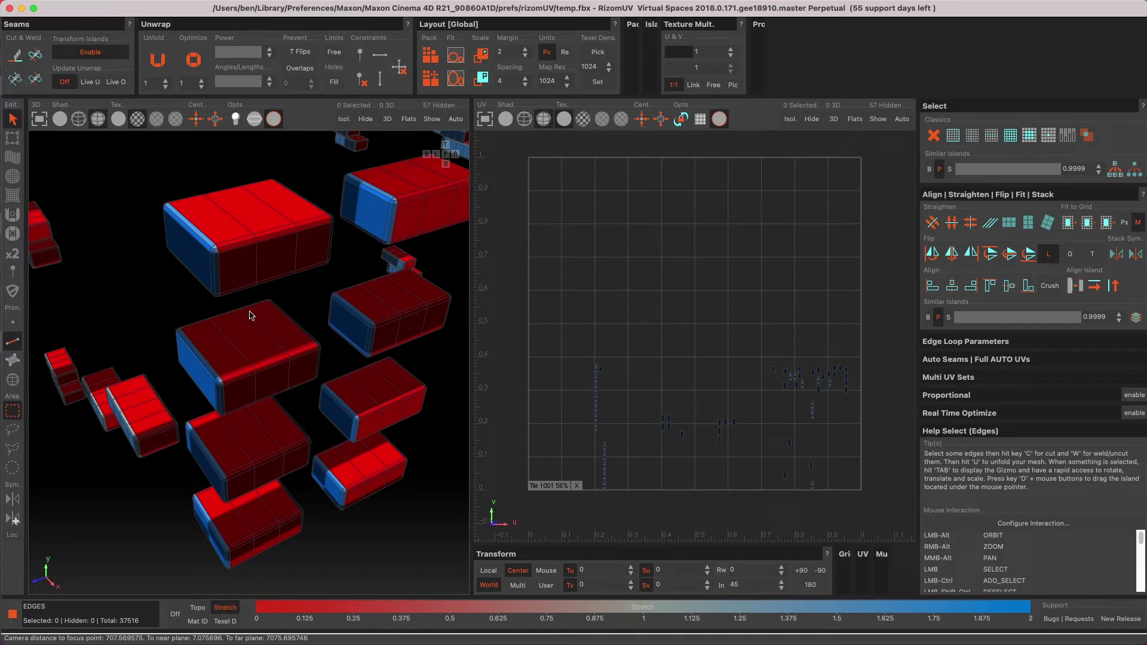
{"action": "scroll", "coordinate": [267, 333], "scroll_direction": "down", "scroll_amount": 4}
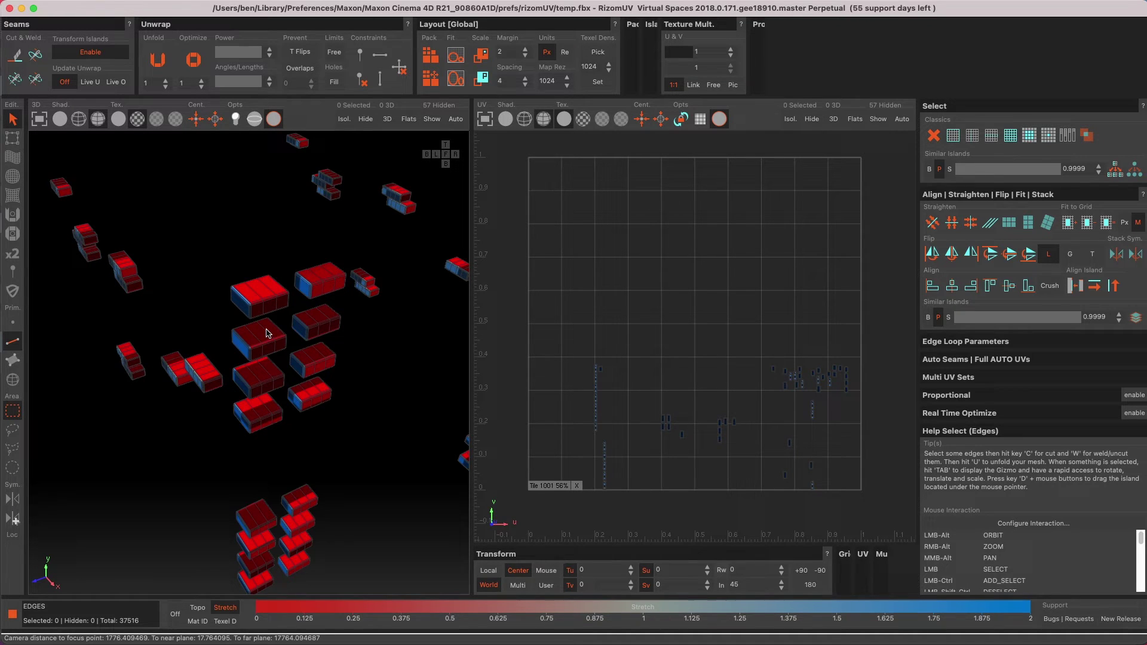
{"action": "scroll", "coordinate": [260, 308], "scroll_direction": "up", "scroll_amount": 8}
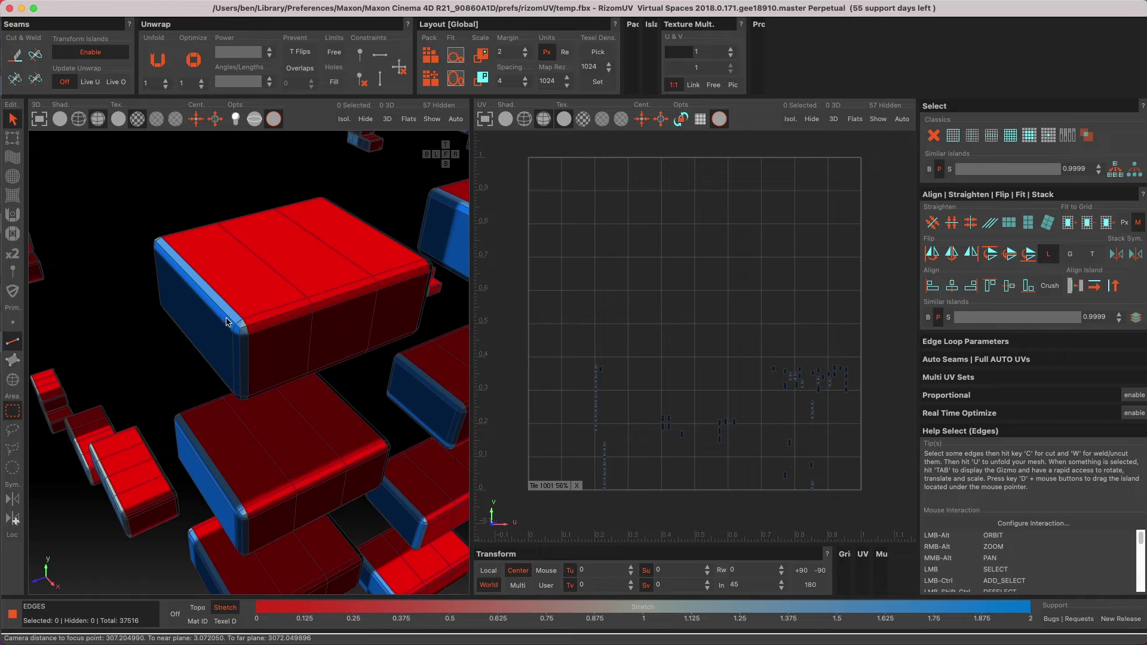
{"action": "left_click", "coordinate": [227, 318]}
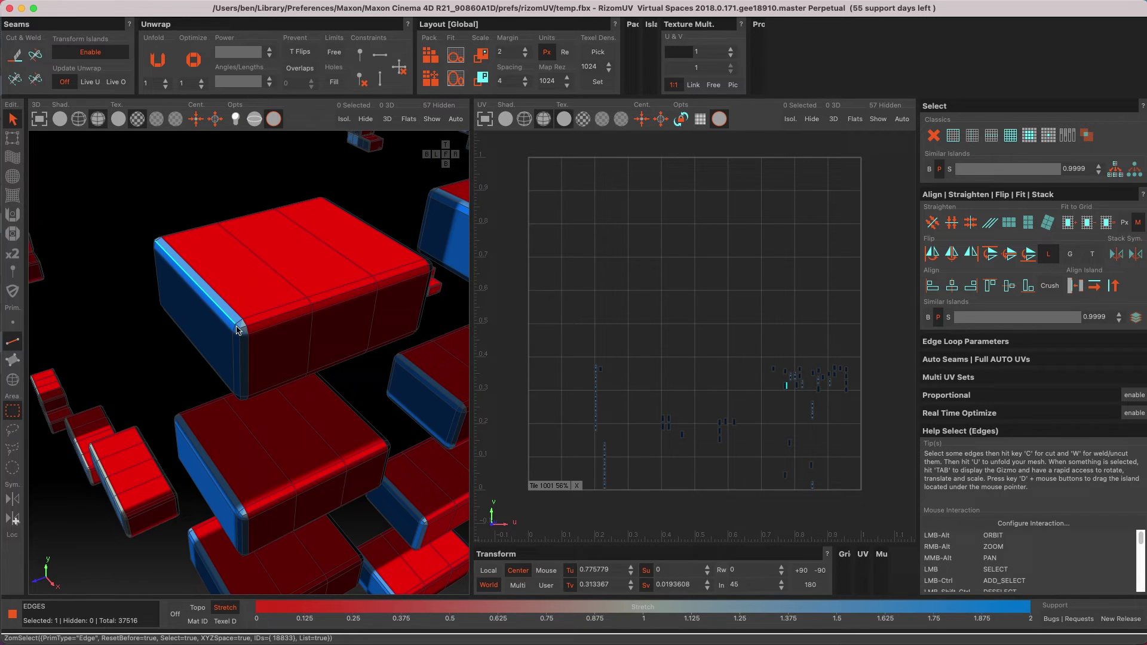
- Select the corner edges and a long edge loop on the front window block
{"action": "left_click", "coordinate": [237, 327], "text": "ctrl"}
{"action": "left_click_drag", "start_coordinate": [225, 338], "coordinate": [112, 280], "text": "alt"}
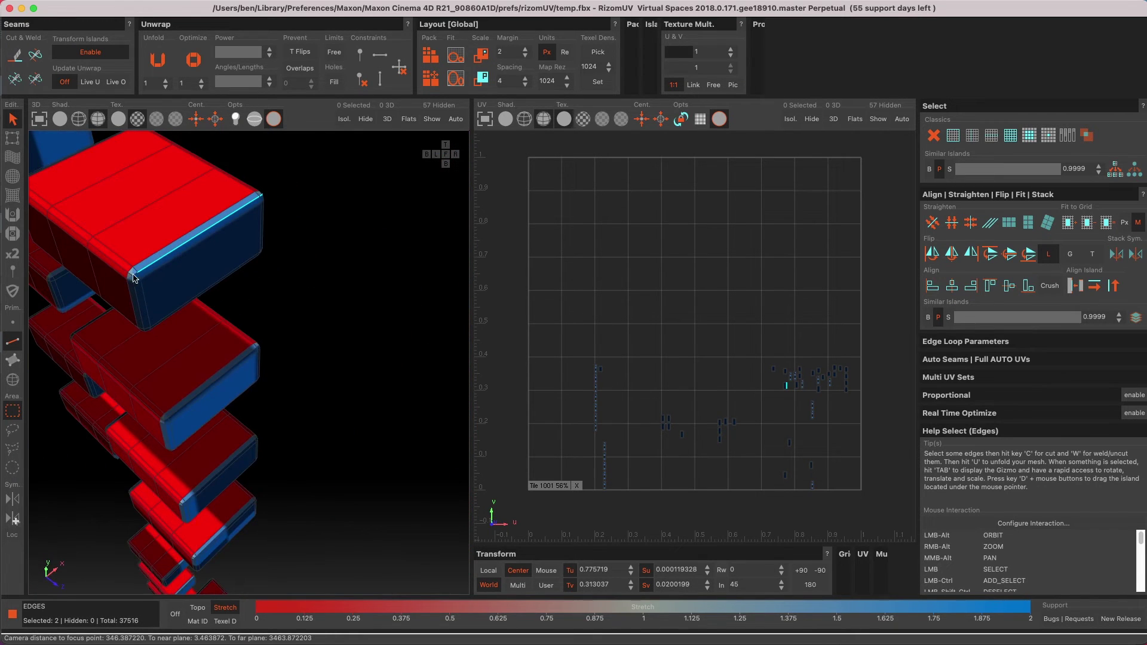
{"action": "left_click", "coordinate": [126, 277], "text": "ctrl"}
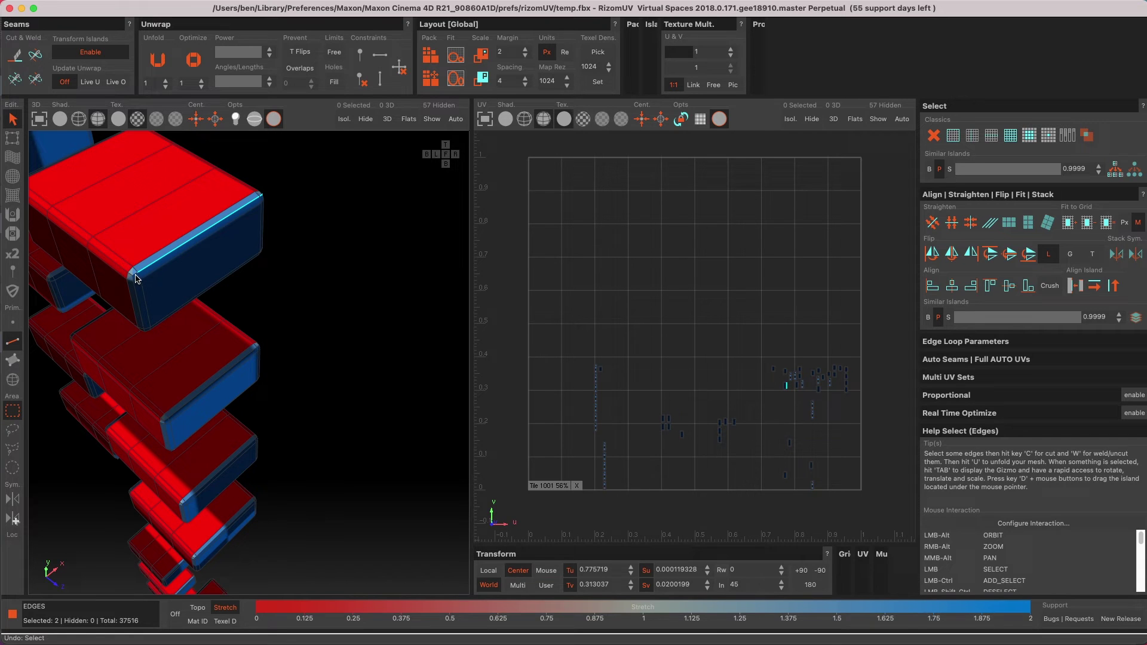
{"action": "double_click", "coordinate": [126, 273], "text": "ctrl"}
{"action": "left_click", "coordinate": [136, 290], "text": "ctrl"}
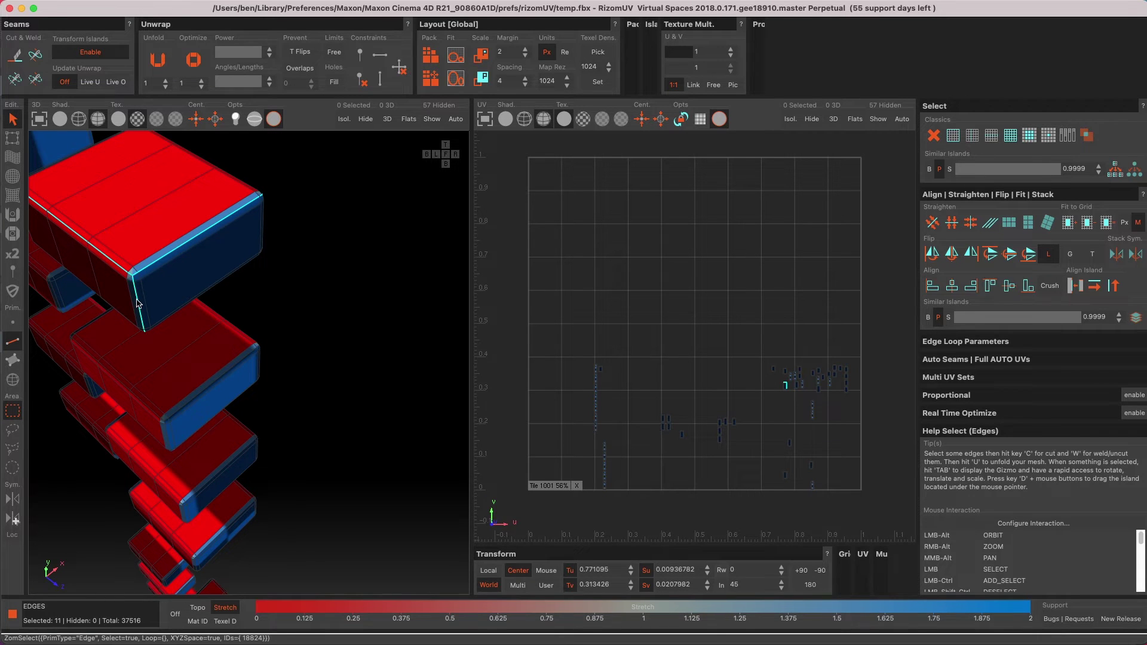
{"action": "middle_click_drag", "start_coordinate": [135, 290], "coordinate": [254, 330], "text": "alt"}
{"action": "left_click_drag", "start_coordinate": [254, 333], "coordinate": [322, 285], "text": "alt"}
{"action": "left_click", "coordinate": [349, 195], "text": "ctrl"}
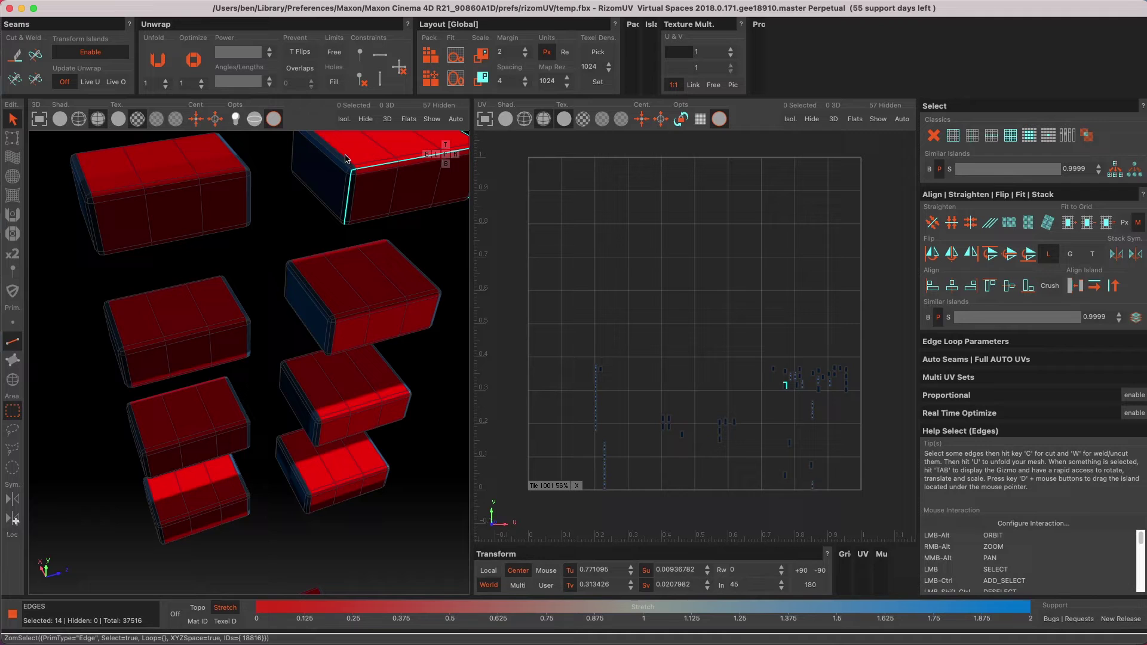
{"action": "left_click", "coordinate": [343, 167], "text": "ctrl"}
{"action": "double_click", "coordinate": [348, 171], "text": "ctrl"}
{"action": "key", "text": "ctrl+z"}
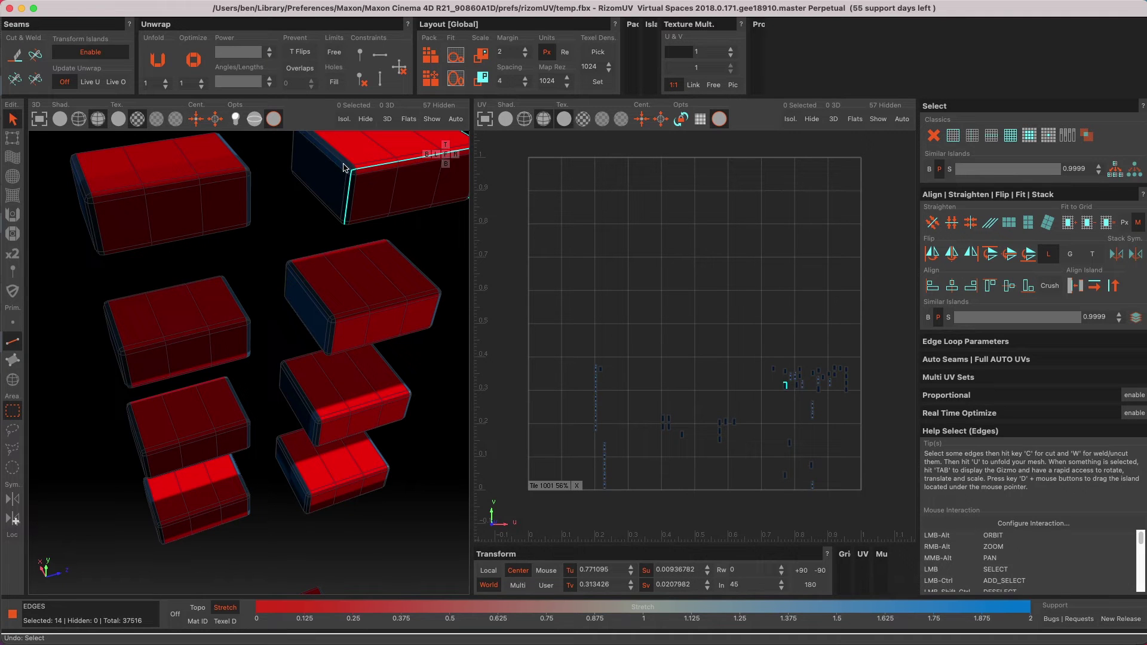
- Add the block's remaining corner loops, including the blue end's bottom edges and the far side
{"action": "double_click", "coordinate": [344, 168], "text": "ctrl"}
{"action": "left_click_drag", "start_coordinate": [344, 169], "coordinate": [402, 322], "text": "alt"}
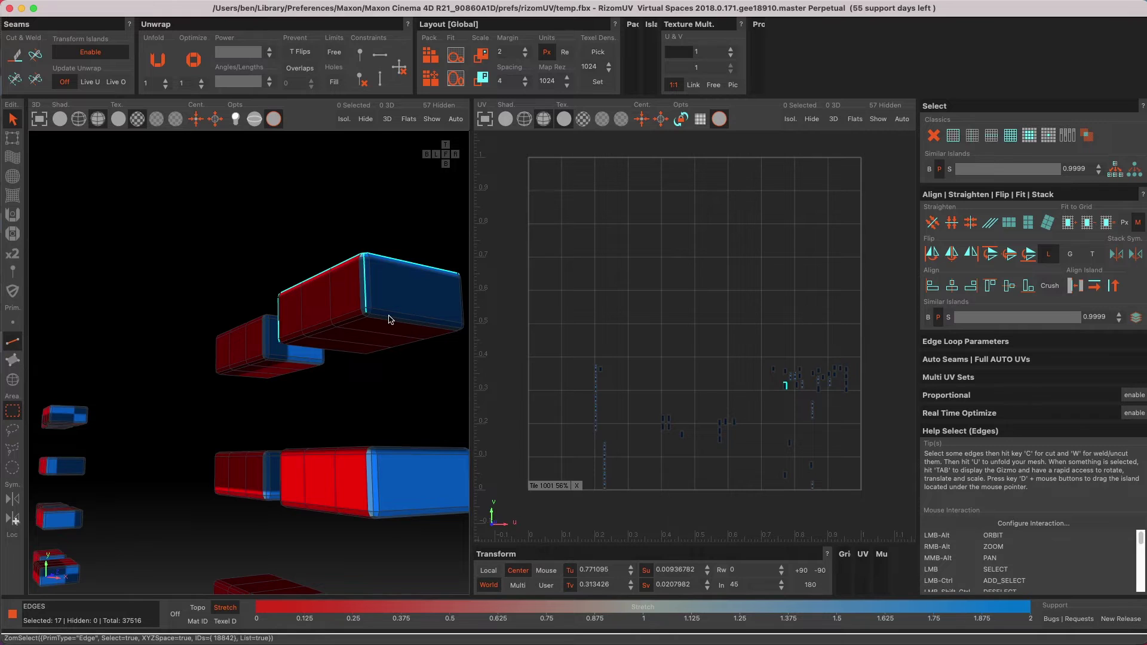
{"action": "double_click", "coordinate": [389, 316], "text": "ctrl"}
{"action": "left_click_drag", "start_coordinate": [319, 309], "coordinate": [469, 310], "text": "alt"}
{"action": "double_click", "coordinate": [236, 329], "text": "ctrl"}
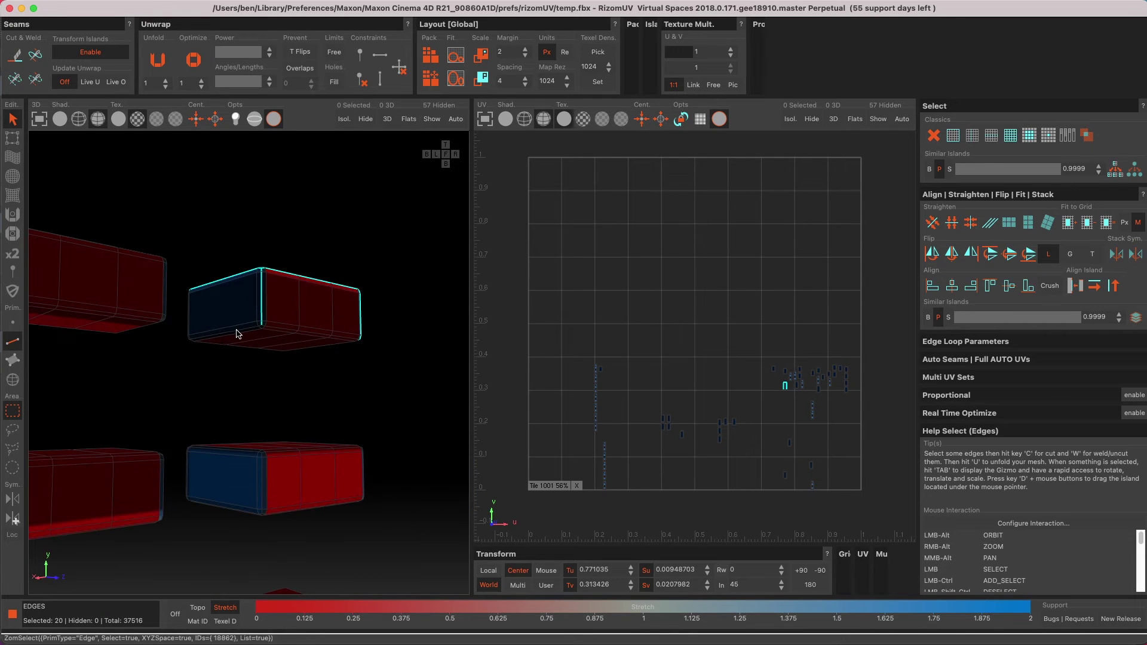
{"action": "double_click", "coordinate": [237, 334], "text": "ctrl"}
{"action": "left_click_drag", "start_coordinate": [321, 297], "coordinate": [186, 375], "text": "alt"}
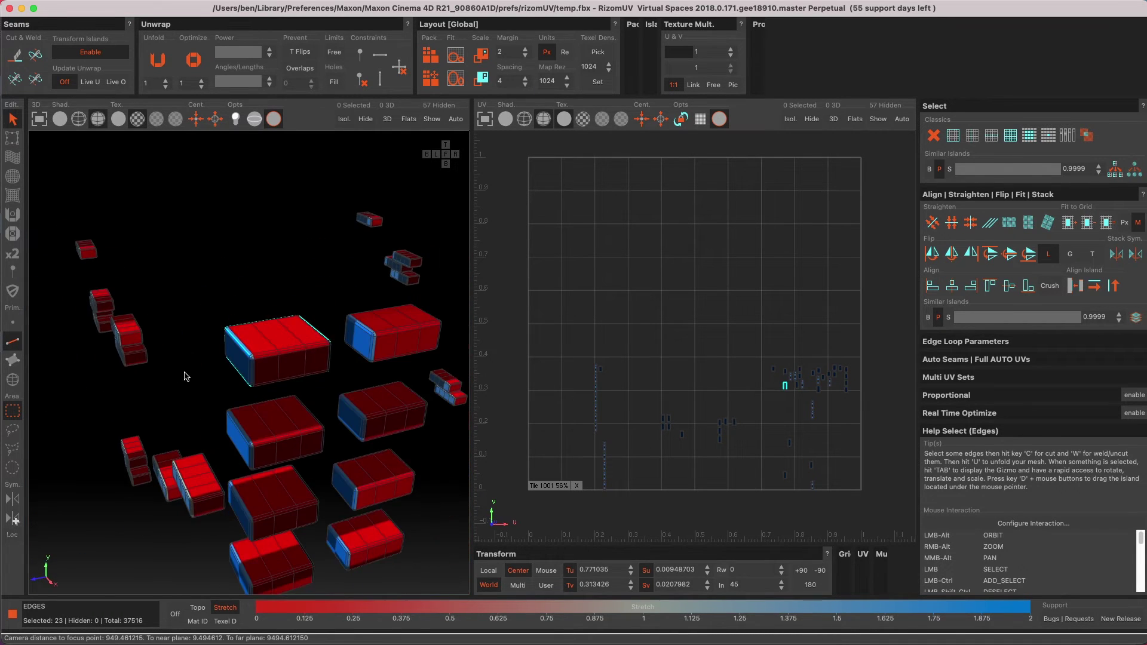
{"action": "middle_click_drag", "start_coordinate": [267, 385], "coordinate": [225, 341], "text": "alt"}
{"action": "left_click_drag", "start_coordinate": [221, 336], "coordinate": [141, 259], "text": "alt"}
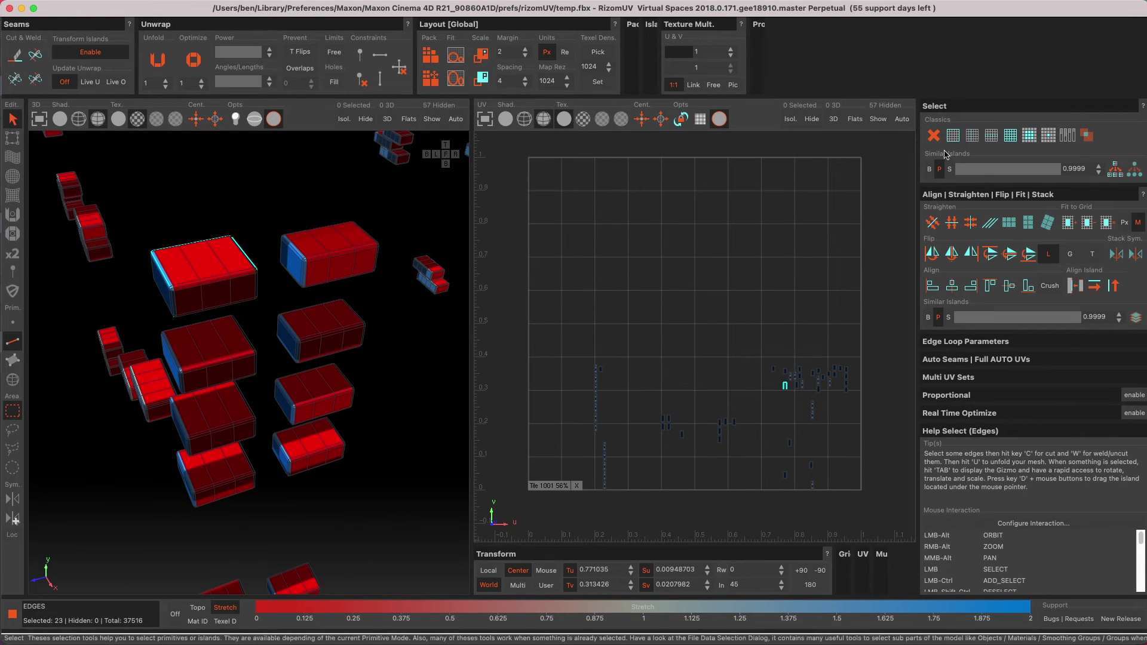
- Clone the edge selection across all similar window blocks and cut seams, giving 148 islands
{"action": "left_click", "coordinate": [1119, 178]}
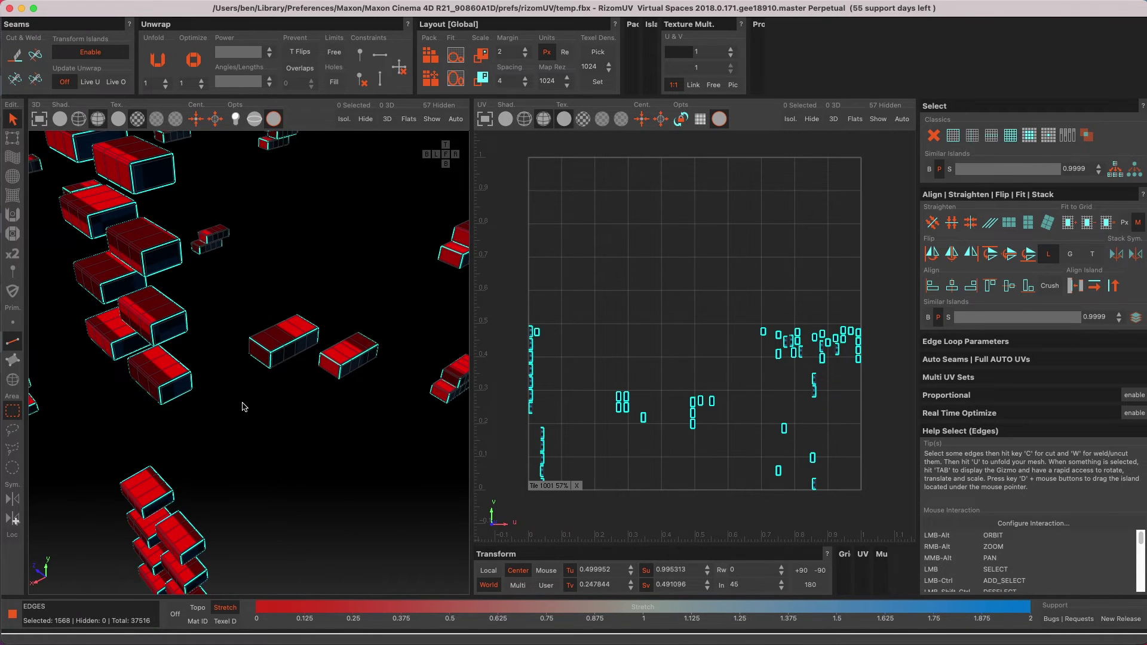
{"action": "scroll", "coordinate": [244, 407], "scroll_direction": "down", "scroll_amount": 5}
{"action": "mouse_move", "coordinate": [210, 347]}
{"action": "left_mouse_down", "text": "alt"}
{"action": "mouse_move", "coordinate": [299, 346]}
{"action": "mouse_move", "coordinate": [224, 352]}
{"action": "left_mouse_up", "text": "alt"}
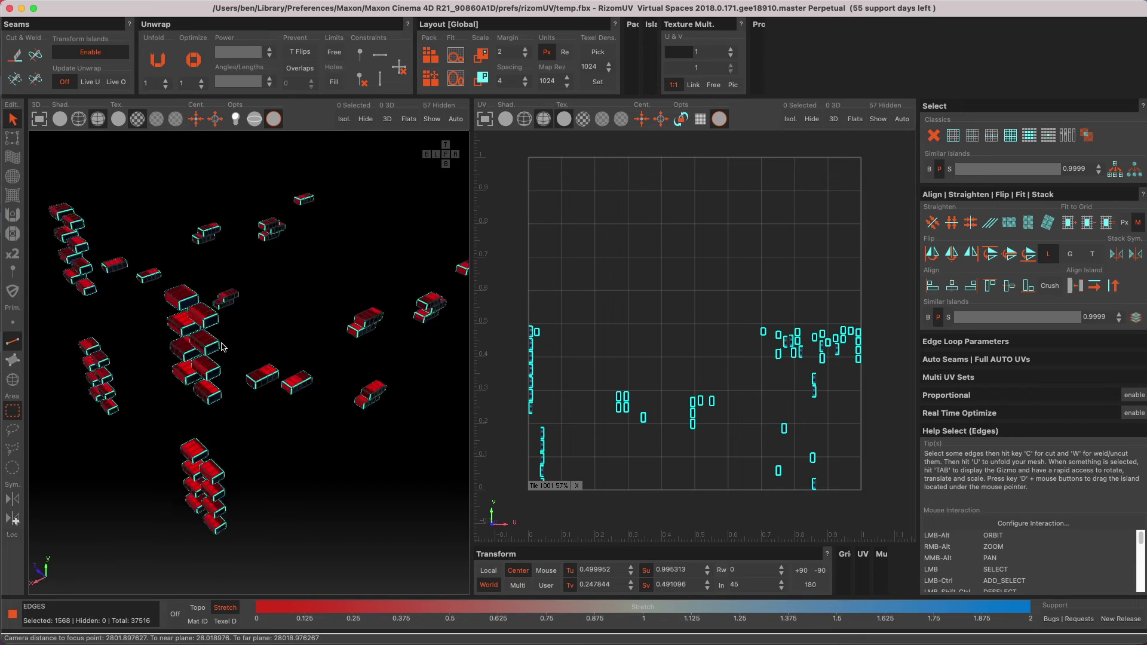
{"action": "scroll", "coordinate": [303, 359], "scroll_direction": "down", "scroll_amount": 2}
{"action": "left_click_drag", "start_coordinate": [365, 330], "coordinate": [215, 364], "text": "alt"}
{"action": "left_click", "coordinate": [16, 58]}
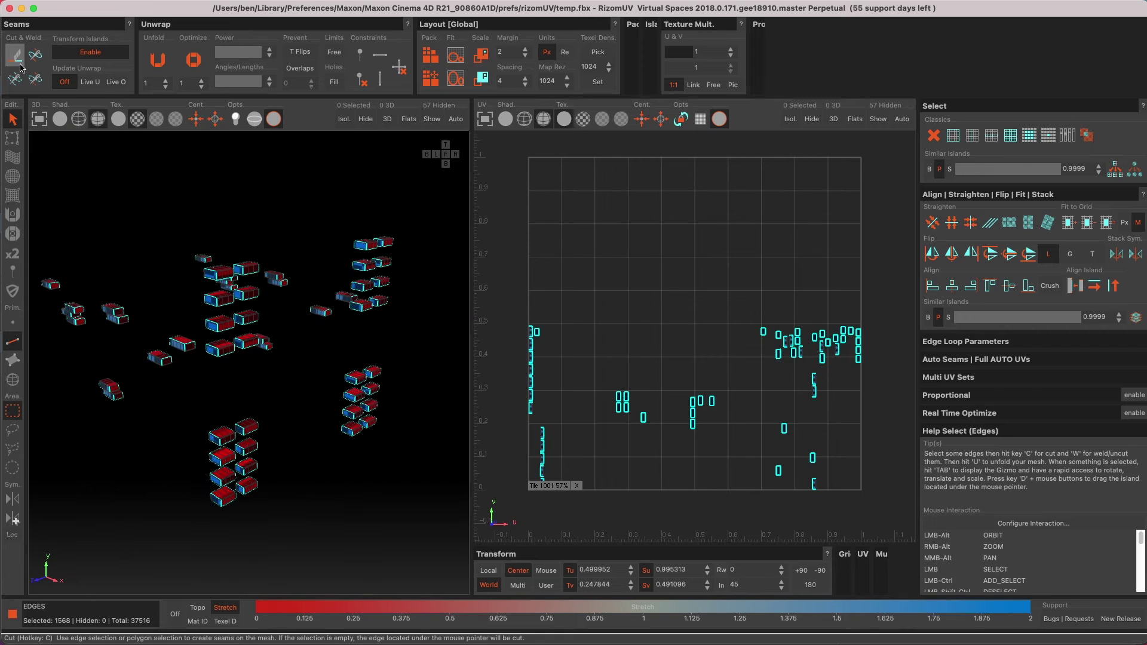
{"action": "left_click", "coordinate": [13, 379]}
- Select all window-block islands, unwrap them and pack them into the UV square
{"action": "key", "text": "ctrl+a"}
{"action": "key", "text": "u"}
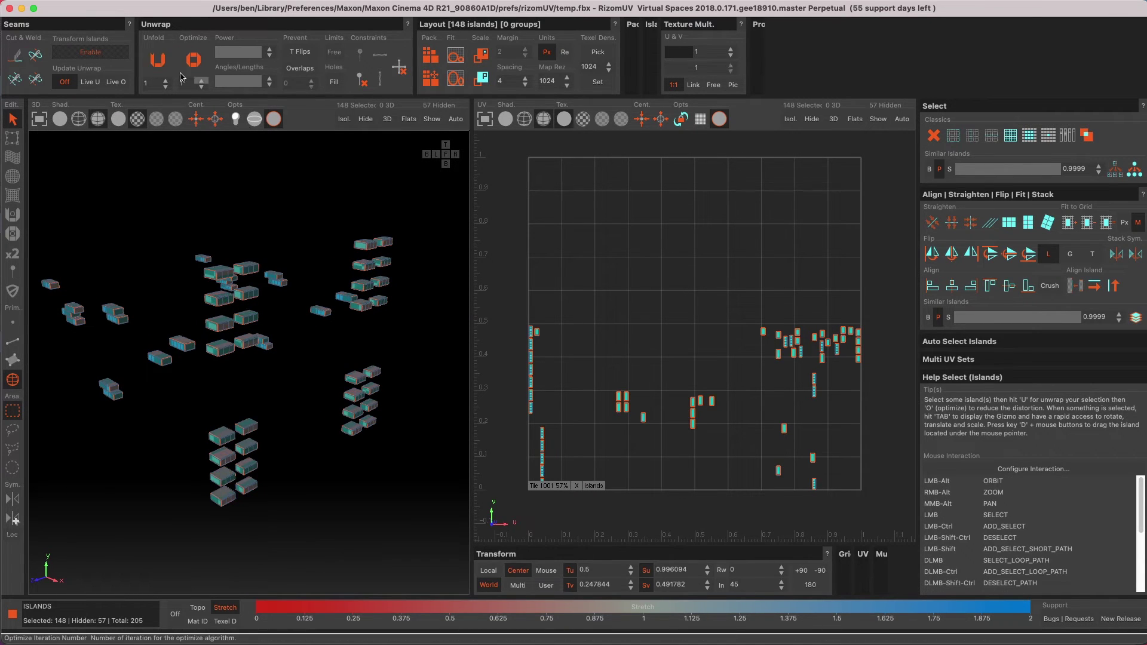
{"action": "left_click_drag", "start_coordinate": [354, 322], "coordinate": [301, 341], "text": "alt"}
{"action": "left_click", "coordinate": [430, 56]}
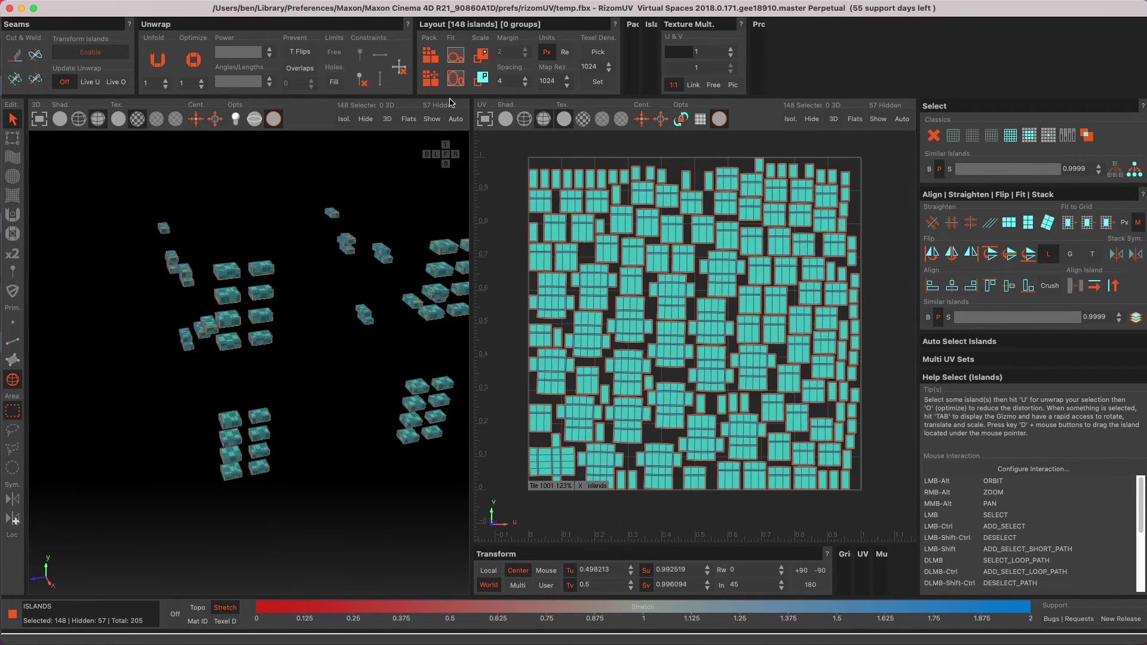
{"action": "left_click_drag", "start_coordinate": [385, 230], "coordinate": [374, 262], "text": "alt"}
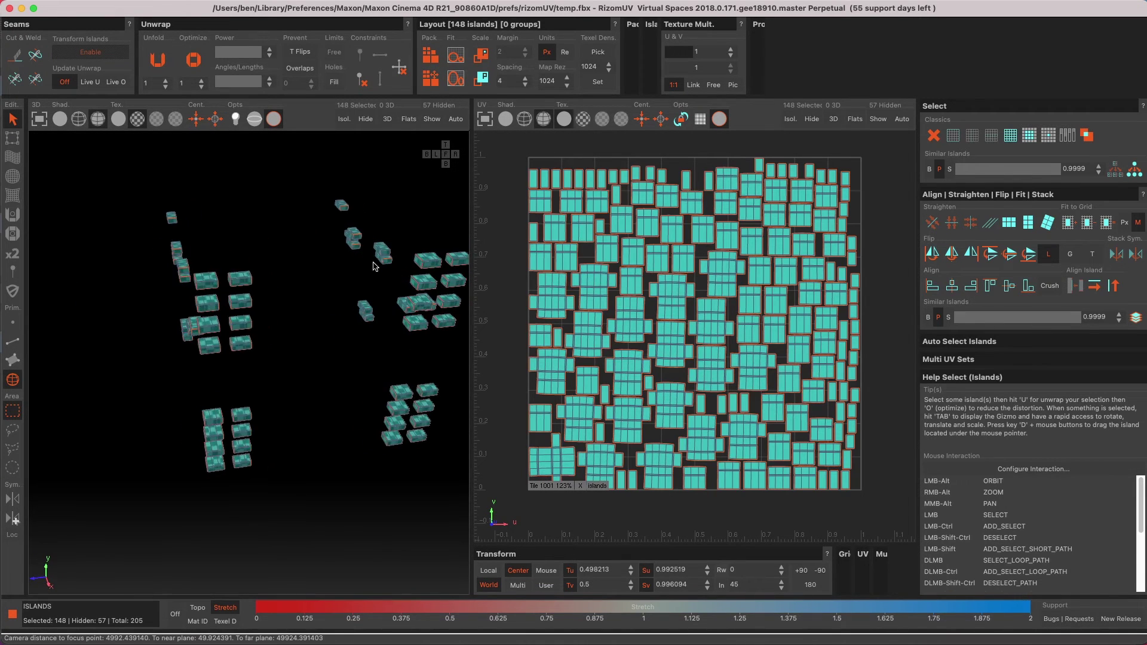
- Unhide the whole building, select all 205 islands and repack them into the 0–1 tile
{"action": "left_click", "coordinate": [432, 123]}
{"action": "left_click_drag", "start_coordinate": [329, 349], "coordinate": [127, 340], "text": "alt"}
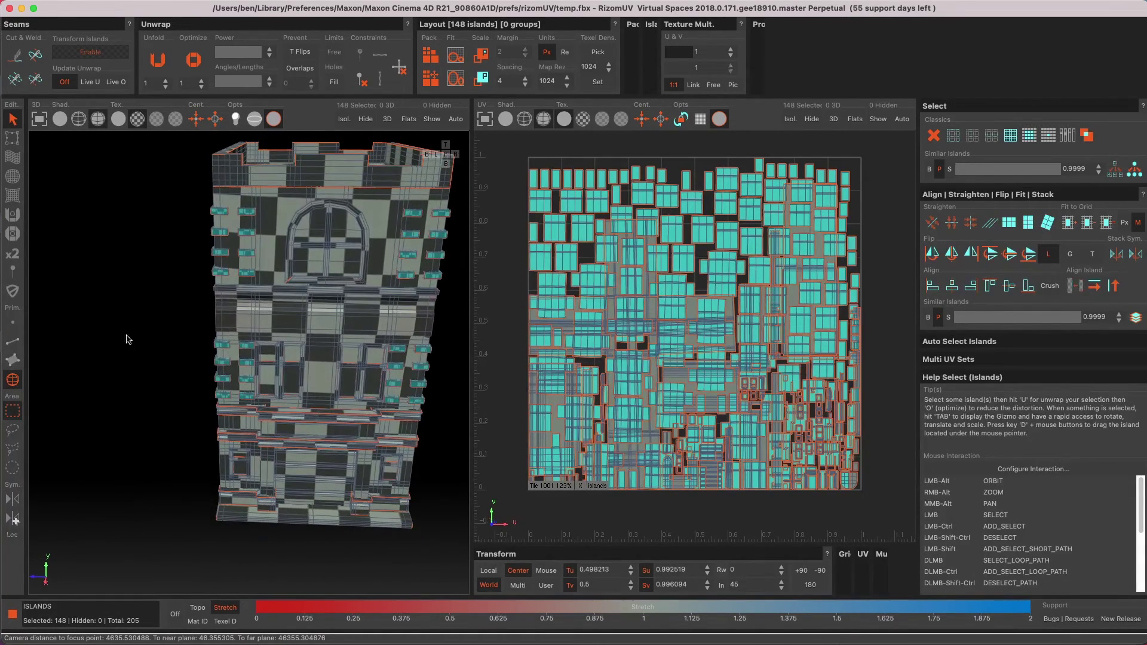
{"action": "key", "text": "ctrl+a"}
{"action": "left_click_drag", "start_coordinate": [236, 326], "coordinate": [95, 371], "text": "alt"}
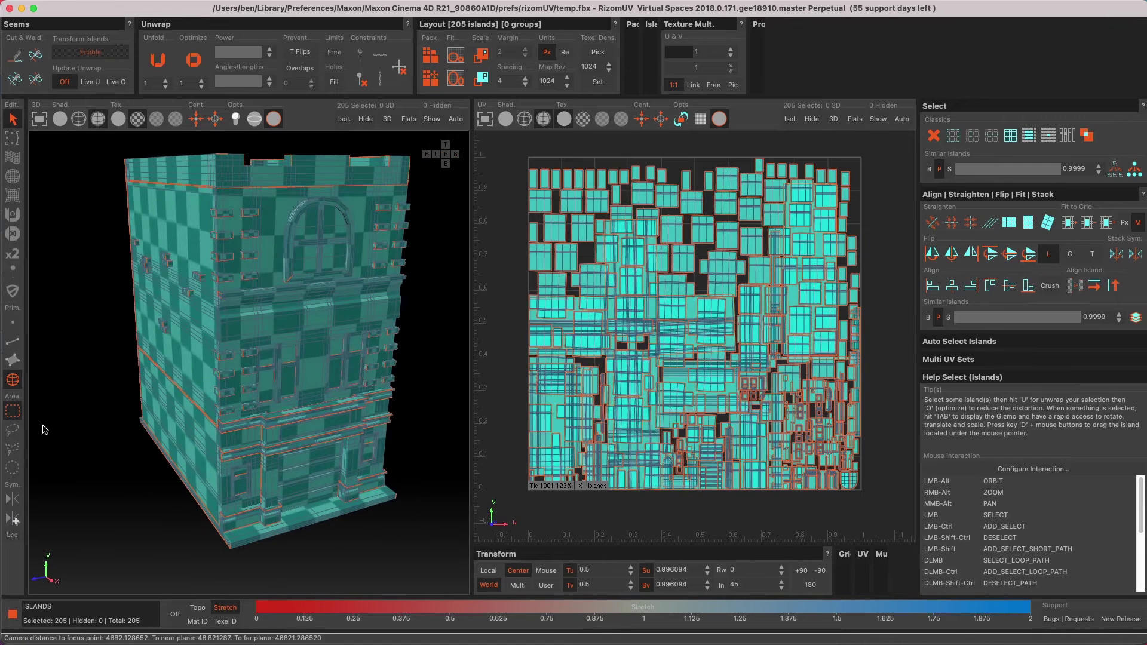
{"action": "middle_click_drag", "start_coordinate": [307, 280], "coordinate": [277, 275], "text": "alt"}
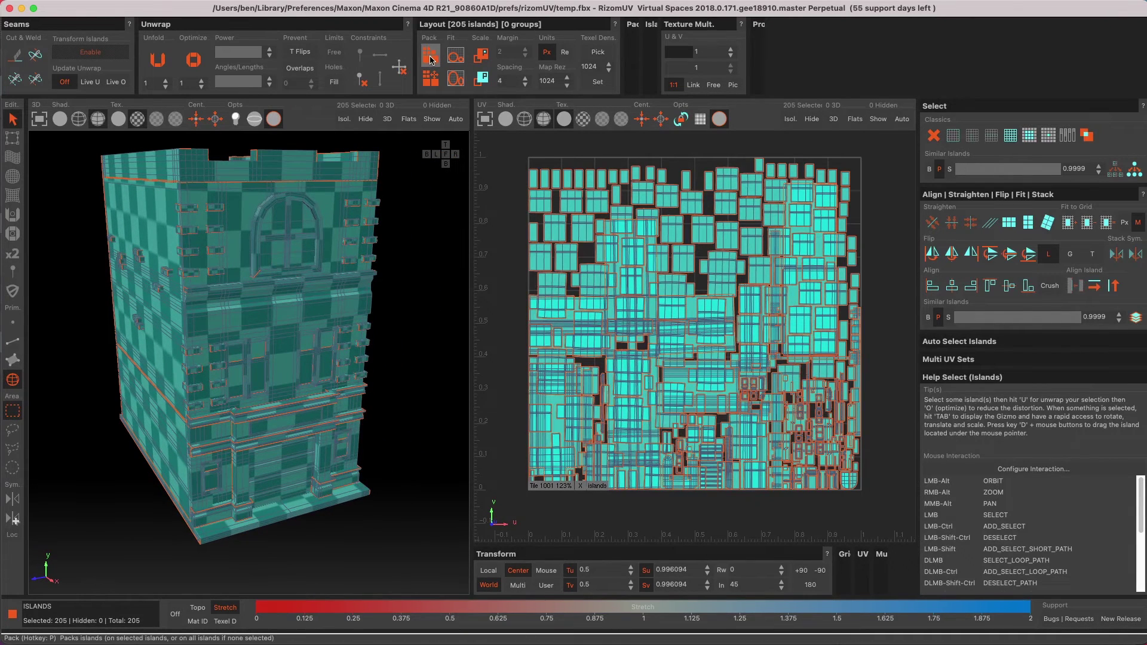
{"action": "left_click", "coordinate": [430, 57]}
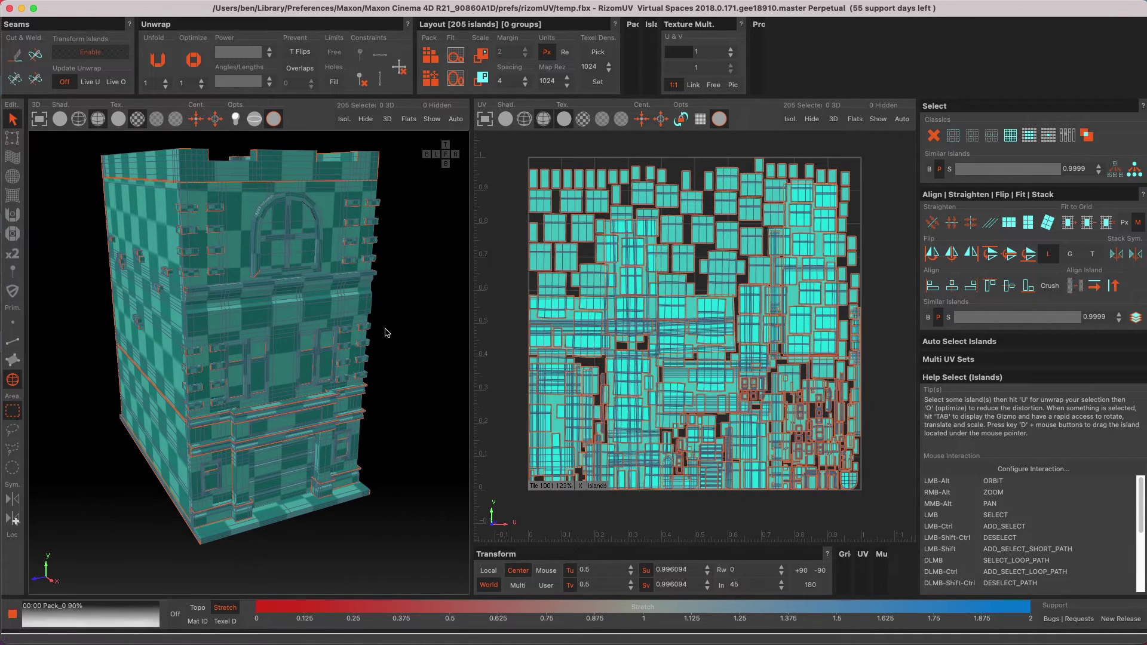
{"action": "mouse_move", "coordinate": [384, 333]}
{"action": "left_mouse_down", "text": "alt"}
{"action": "mouse_move", "coordinate": [313, 327]}
{"action": "mouse_move", "coordinate": [389, 278]}
{"action": "mouse_move", "coordinate": [380, 331]}
{"action": "left_mouse_up", "text": "alt"}
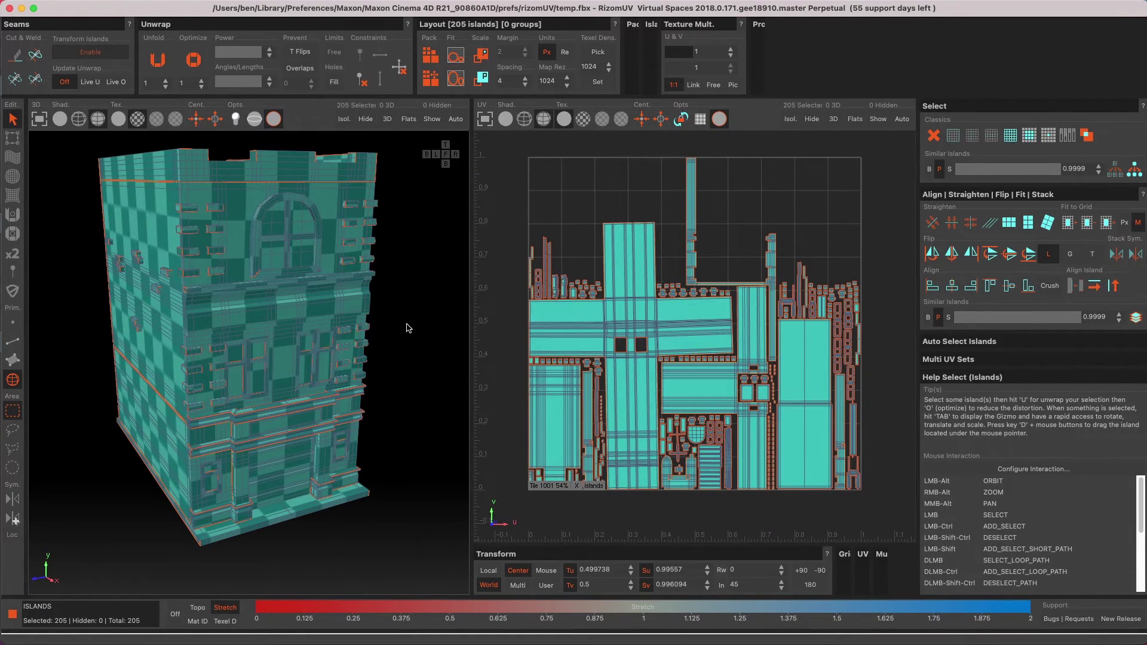
{"action": "left_click_drag", "start_coordinate": [406, 328], "coordinate": [321, 331], "text": "alt"}
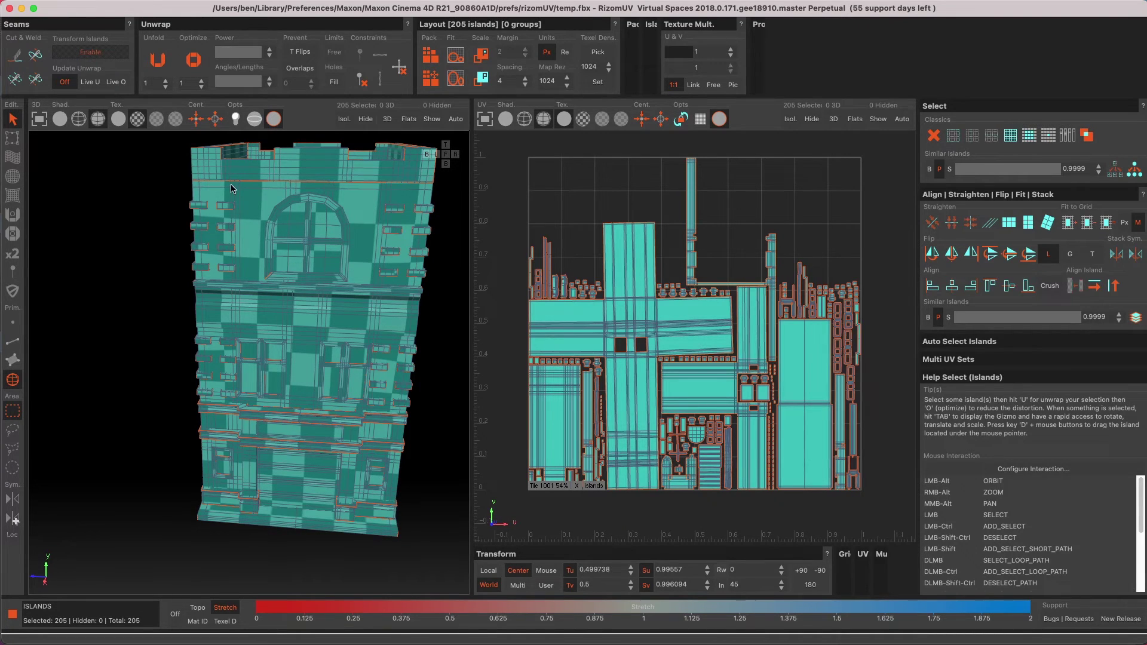
- Show the numbered grid texture on the building and deselect all UV islands
{"action": "left_click", "coordinate": [155, 119]}
{"action": "left_click_drag", "start_coordinate": [173, 223], "coordinate": [245, 263], "text": "alt"}
{"action": "scroll", "coordinate": [245, 263], "scroll_direction": "down", "scroll_amount": 4}
{"action": "left_click", "coordinate": [383, 289]}
{"action": "scroll", "coordinate": [302, 255], "scroll_direction": "up", "scroll_amount": 5}
- Orbit around the building's right side to the front and select the bottom wall island
{"action": "left_click_drag", "start_coordinate": [332, 250], "coordinate": [136, 271], "text": "alt"}
{"action": "scroll", "coordinate": [296, 251], "scroll_direction": "down", "scroll_amount": 5}
{"action": "left_click_drag", "start_coordinate": [270, 303], "coordinate": [297, 307], "text": "alt"}
{"action": "scroll", "coordinate": [317, 314], "scroll_direction": "down", "scroll_amount": 5}
{"action": "middle_click_drag", "start_coordinate": [359, 318], "coordinate": [306, 292], "text": "alt"}
{"action": "scroll", "coordinate": [306, 296], "scroll_direction": "up", "scroll_amount": 5}
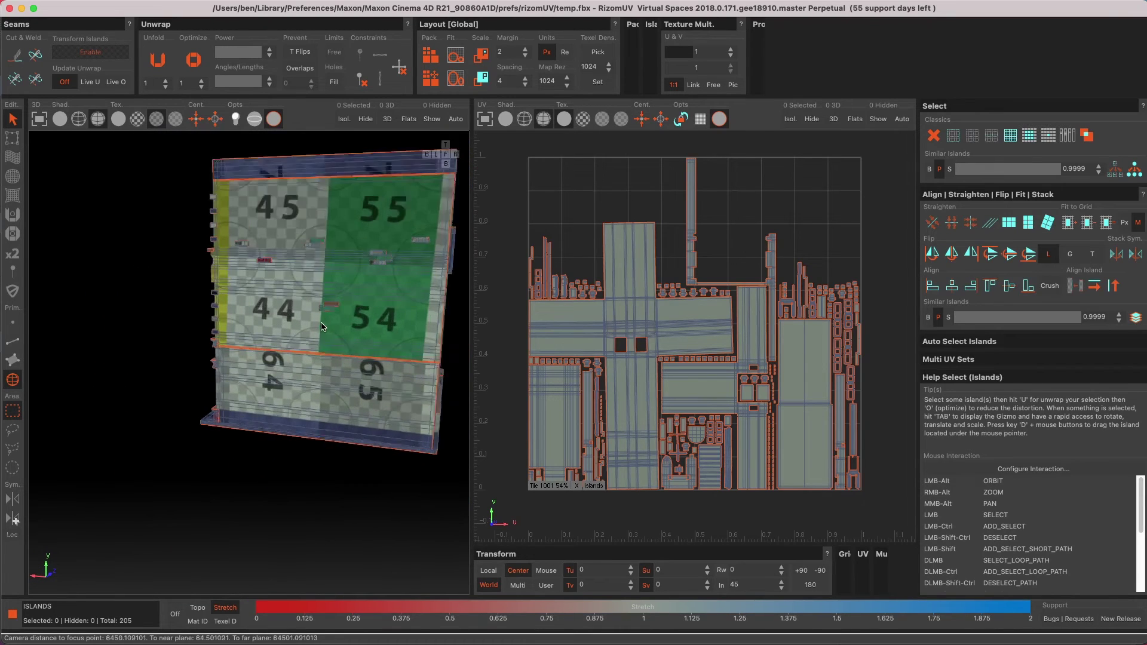
{"action": "left_click_drag", "start_coordinate": [307, 370], "coordinate": [258, 353], "text": "alt"}
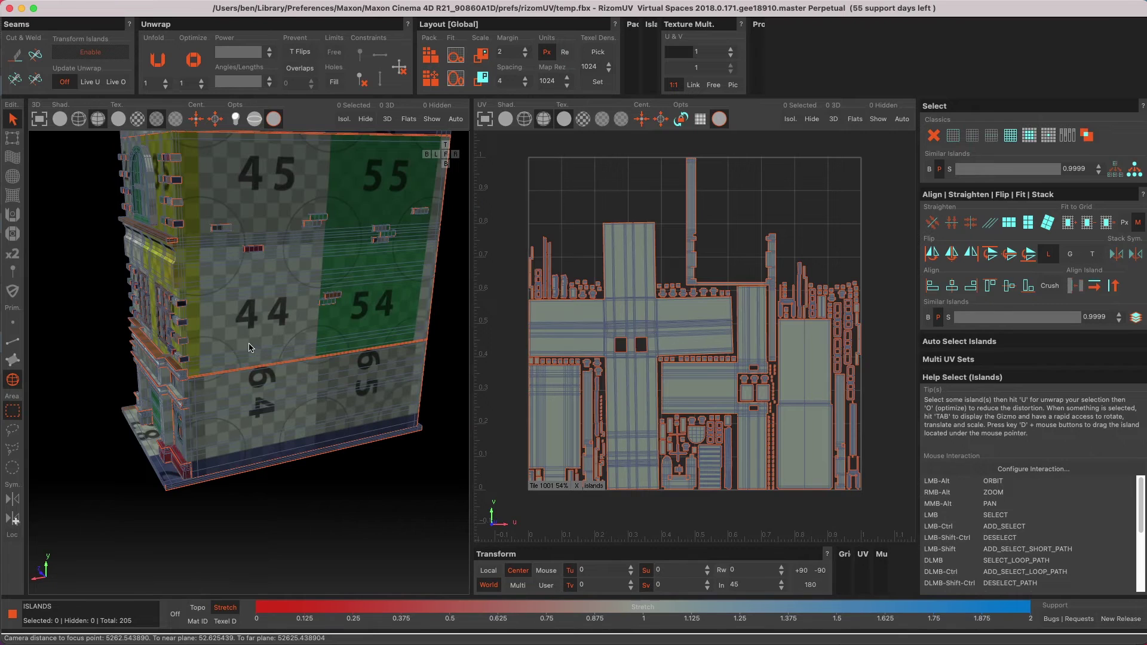
{"action": "left_click", "coordinate": [276, 401]}
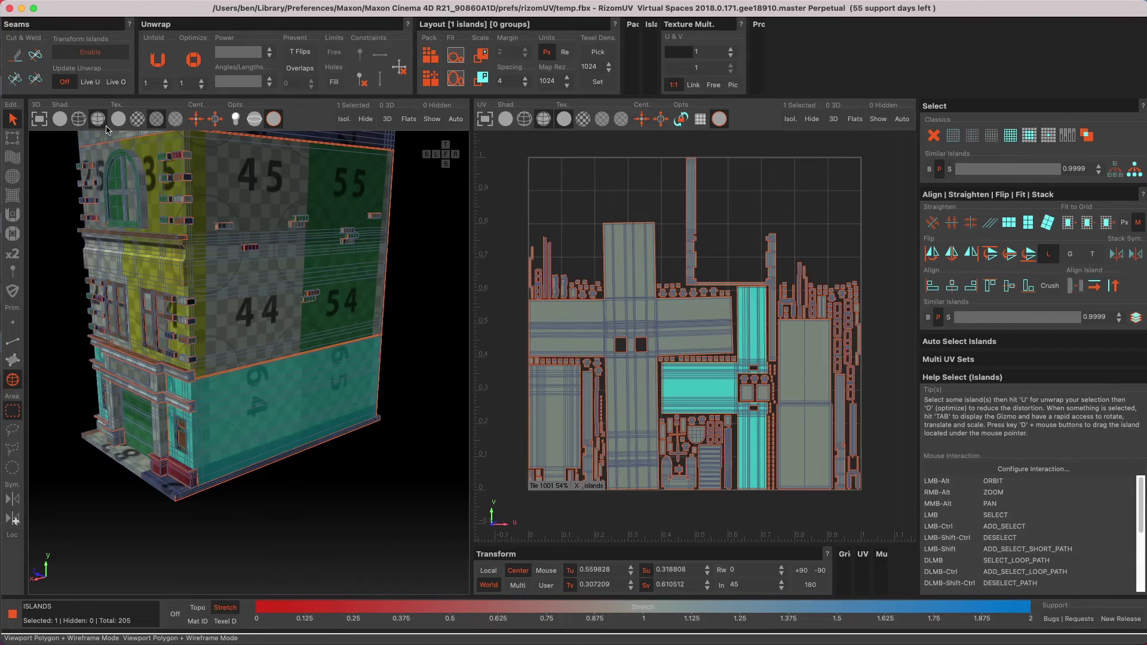
- With the gizmo, rotate the lower wall island horizontal and move it to the tile's top
{"action": "key", "text": "Tab"}
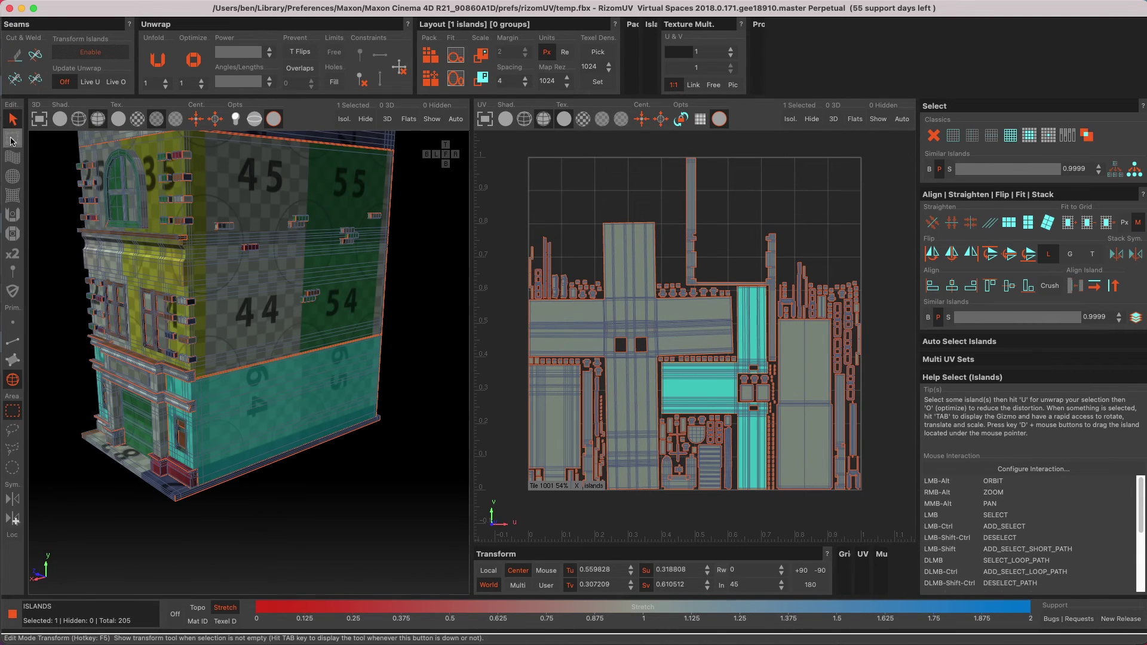
{"action": "left_click_drag", "start_coordinate": [691, 402], "coordinate": [660, 368]}
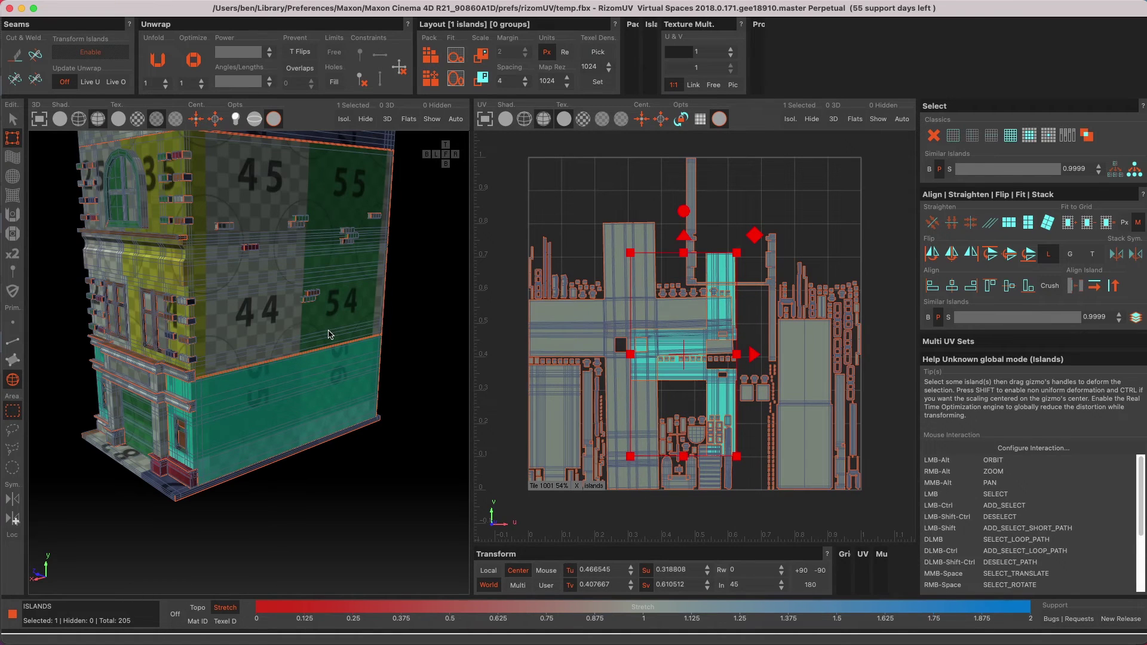
{"action": "left_click_drag", "start_coordinate": [690, 215], "coordinate": [744, 327]}
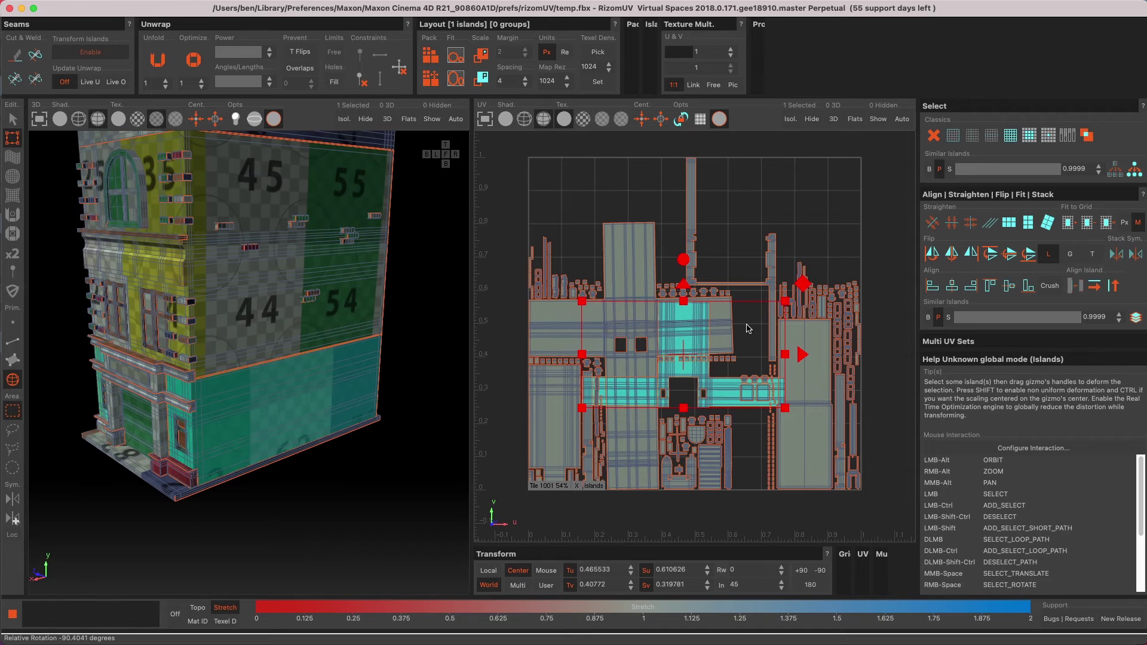
{"action": "left_click_drag", "start_coordinate": [745, 327], "coordinate": [807, 155]}
{"action": "scroll", "coordinate": [283, 302], "scroll_direction": "down", "scroll_amount": 2}
{"action": "left_click_drag", "start_coordinate": [239, 365], "coordinate": [331, 371], "text": "alt"}
- Select the door island and move it up in the tile
{"action": "scroll", "coordinate": [200, 368], "scroll_direction": "up", "scroll_amount": 2}
{"action": "scroll", "coordinate": [179, 394], "scroll_direction": "up", "scroll_amount": 2}
{"action": "left_click", "coordinate": [265, 431]}
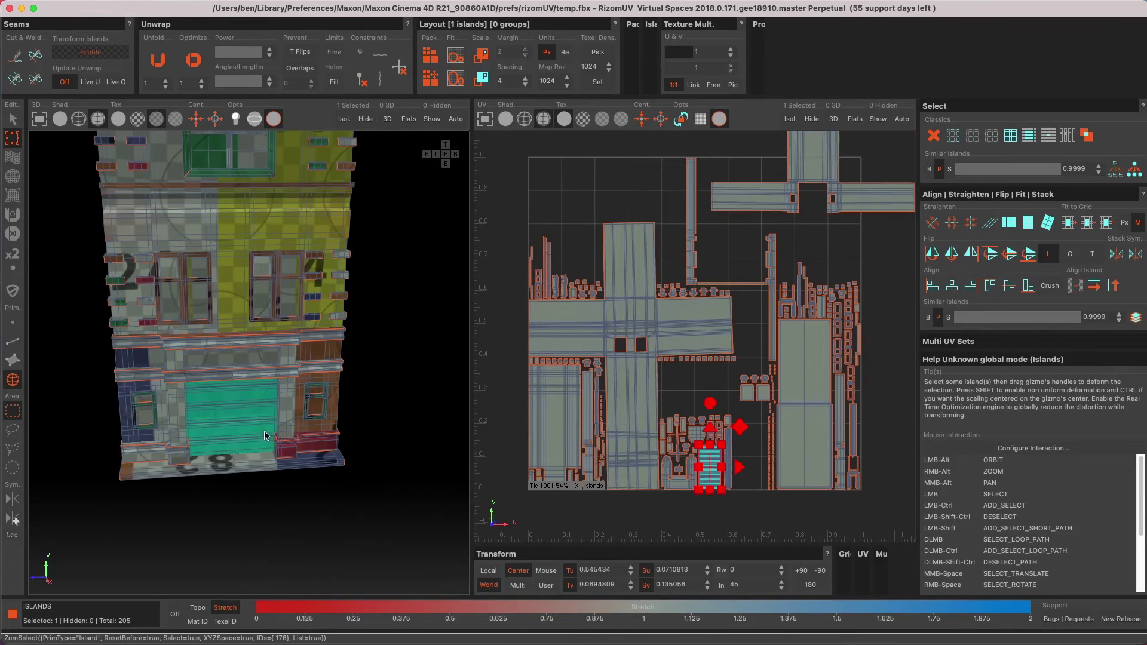
{"action": "left_click_drag", "start_coordinate": [706, 476], "coordinate": [709, 457]}
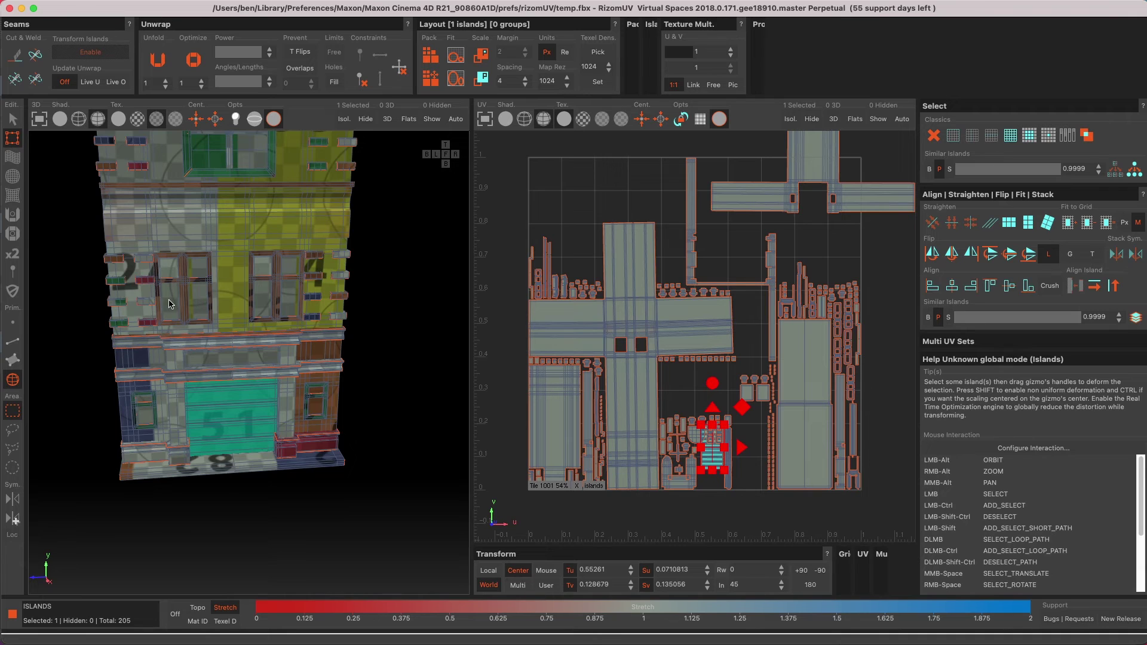
{"action": "scroll", "coordinate": [180, 294], "scroll_direction": "up", "scroll_amount": 2}
- Move the tall frame island down and rotate it diagonally, then rotate the arch island half a turn
{"action": "left_click", "coordinate": [707, 290]}
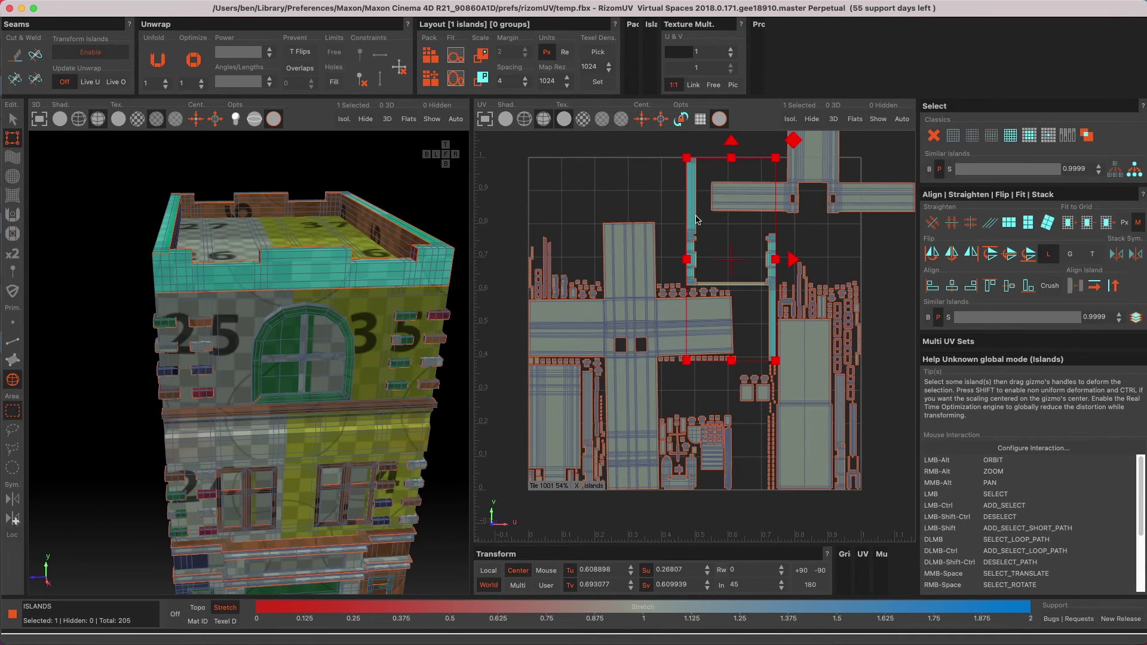
{"action": "left_click_drag", "start_coordinate": [694, 216], "coordinate": [691, 269]}
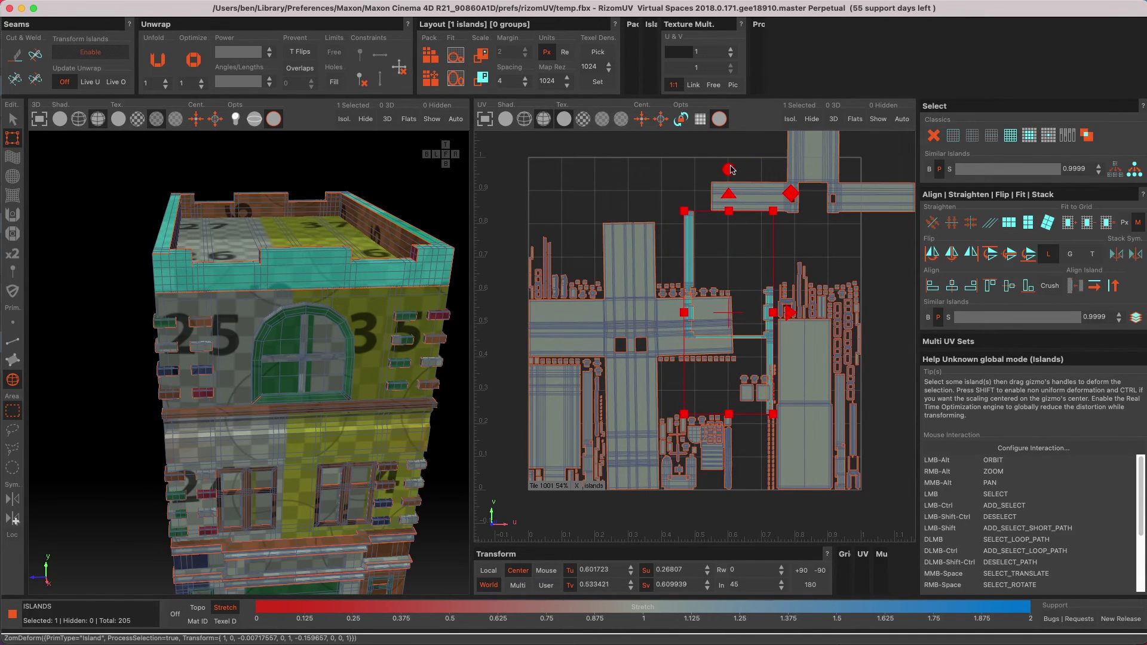
{"action": "left_click_drag", "start_coordinate": [730, 170], "coordinate": [602, 93]}
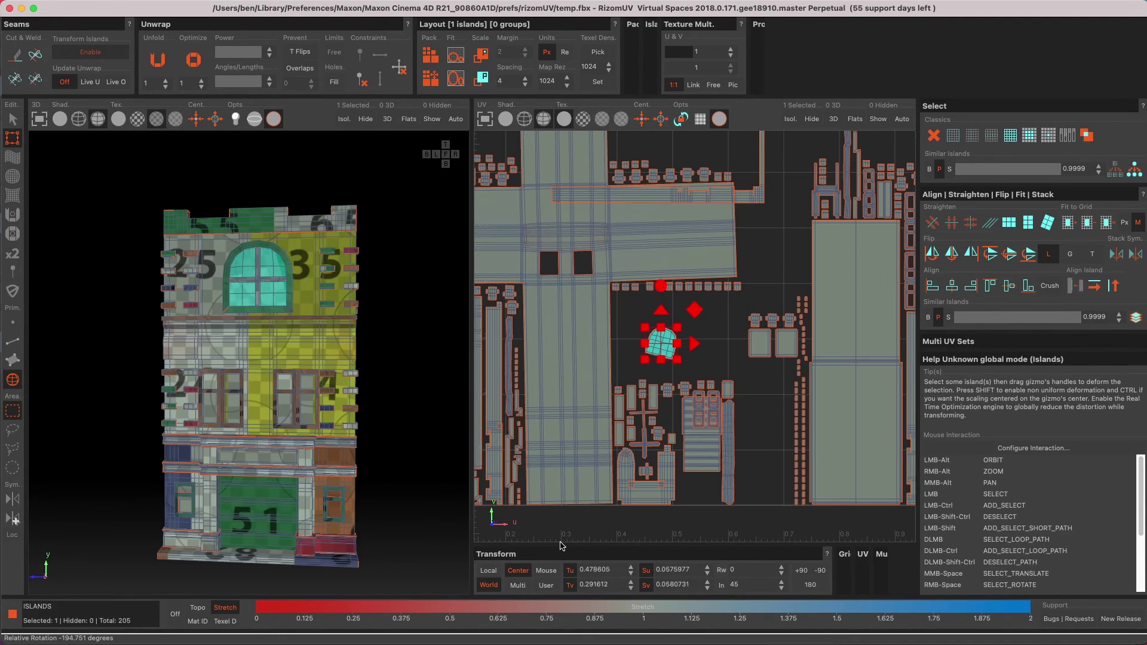
{"action": "left_click_drag", "start_coordinate": [597, 502], "coordinate": [609, 526]}
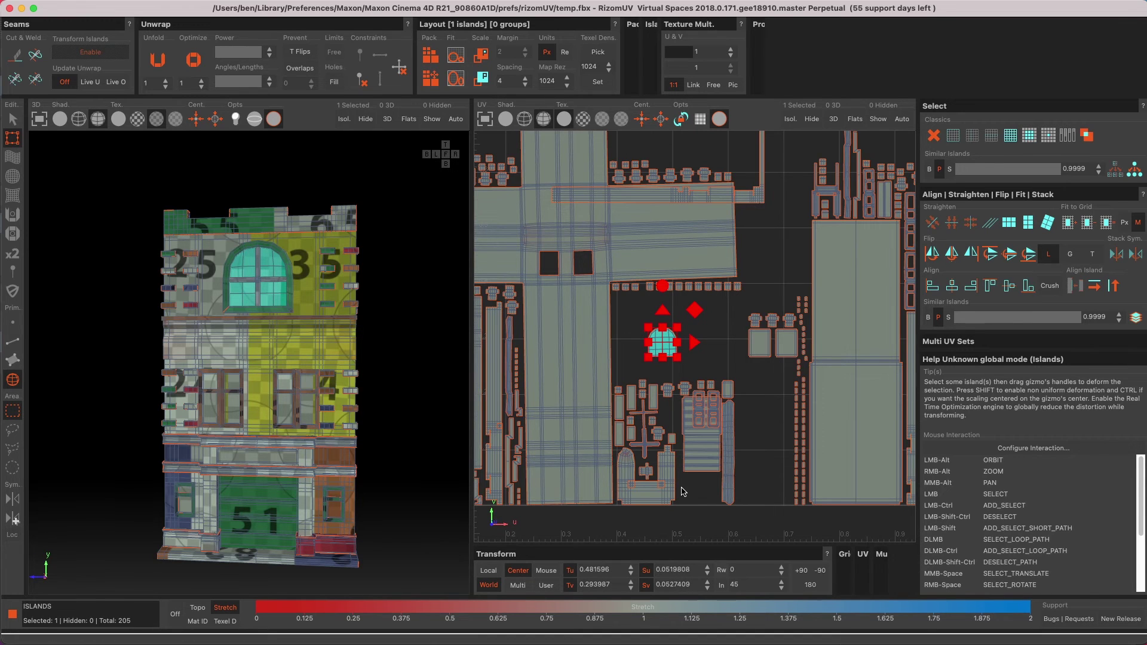
- Orbit around the building to check the layout, then select all 205 islands
{"action": "scroll", "coordinate": [661, 462], "scroll_direction": "down", "scroll_amount": 3}
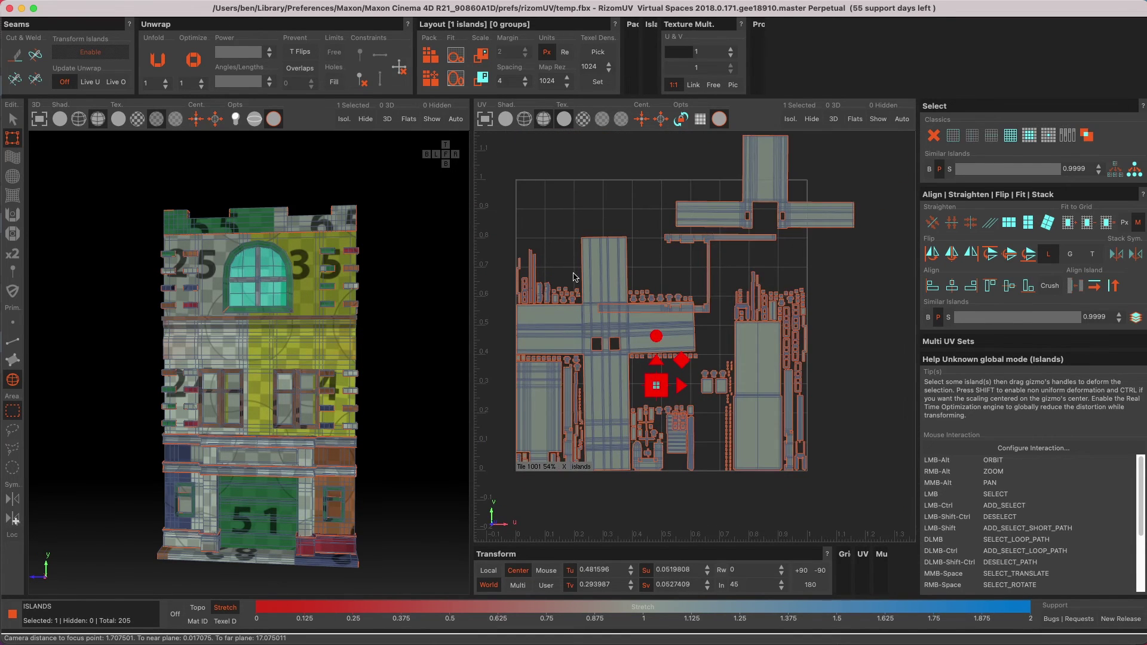
{"action": "scroll", "coordinate": [598, 315], "scroll_direction": "up", "scroll_amount": 5}
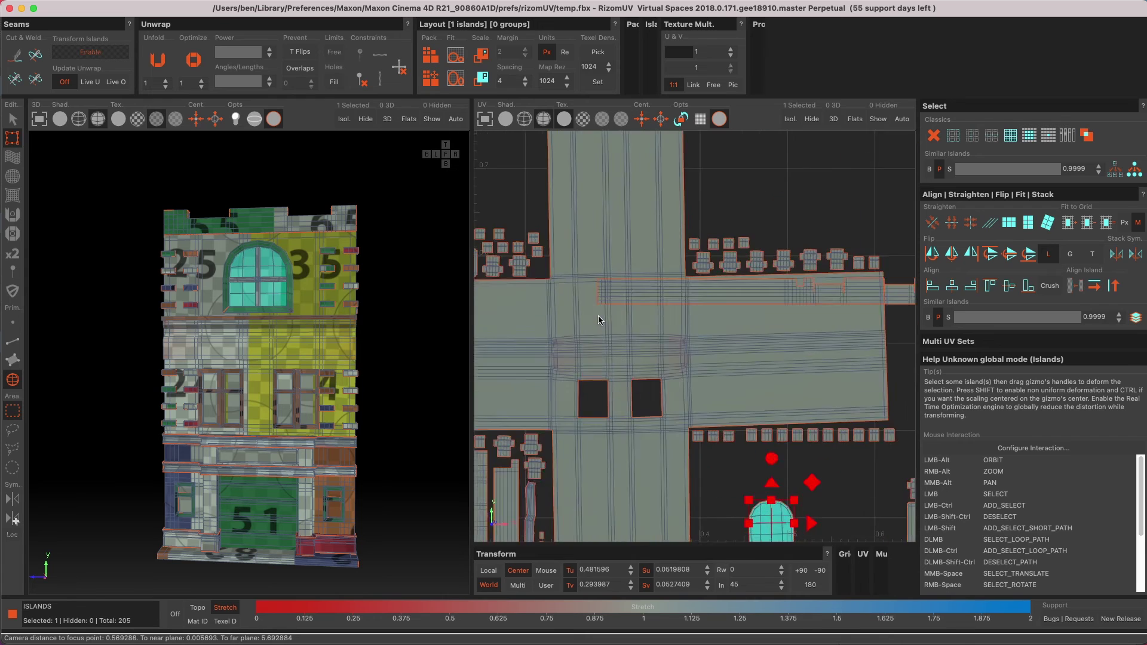
{"action": "scroll", "coordinate": [597, 315], "scroll_direction": "down", "scroll_amount": 2}
{"action": "left_click_drag", "start_coordinate": [286, 382], "coordinate": [433, 409], "text": "alt"}
{"action": "scroll", "coordinate": [256, 451], "scroll_direction": "down", "scroll_amount": 4}
{"action": "left_click_drag", "start_coordinate": [256, 452], "coordinate": [173, 451], "text": "alt"}
{"action": "scroll", "coordinate": [203, 442], "scroll_direction": "up", "scroll_amount": 4}
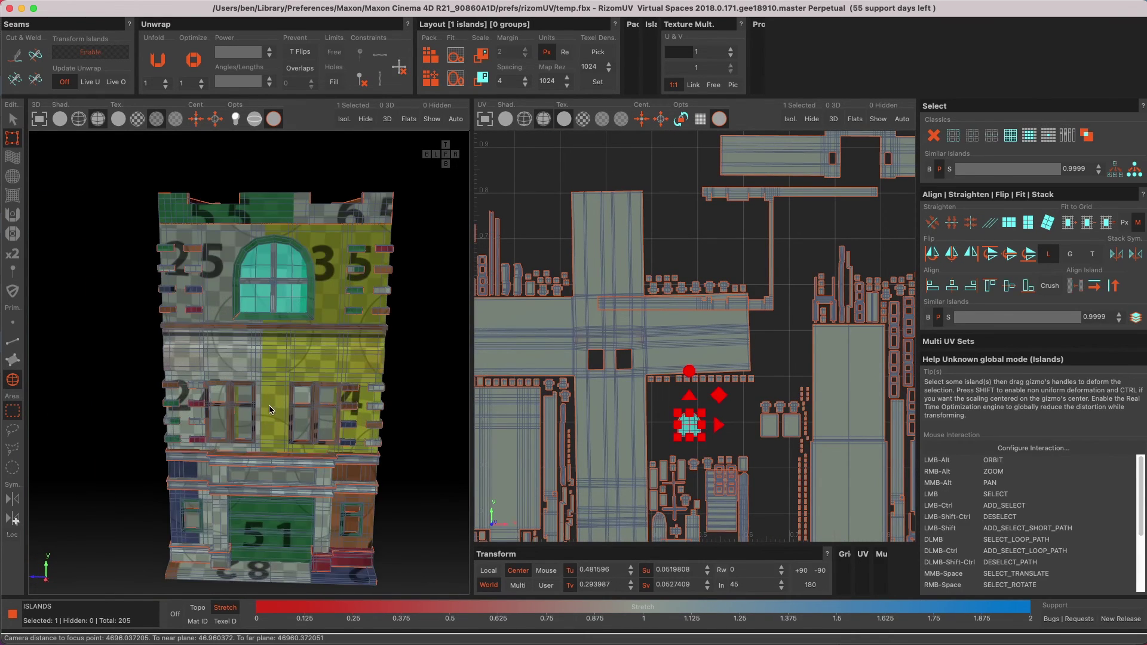
{"action": "left_click_drag", "start_coordinate": [344, 445], "coordinate": [309, 405], "text": "alt"}
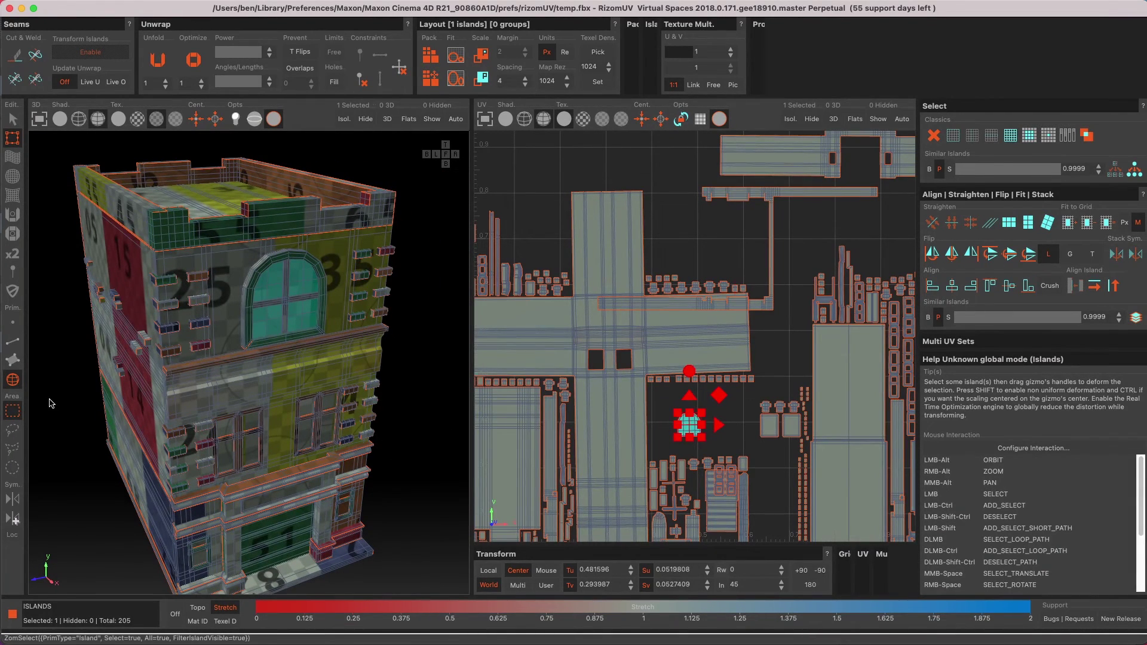
{"action": "key", "text": "ctrl+a"}
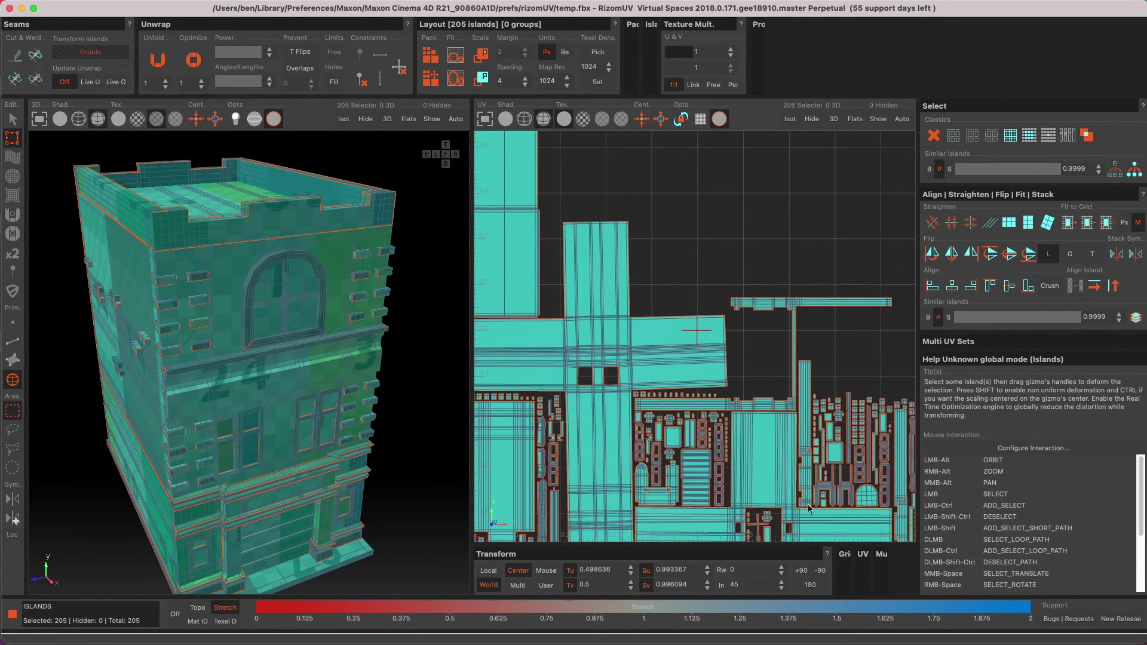
- After inspecting the repack, save the UVs to temp.fbx and return the model to Cinema 4D
{"action": "left_click_drag", "start_coordinate": [442, 454], "coordinate": [339, 423], "text": "alt"}
{"action": "left_click", "coordinate": [15, 125]}
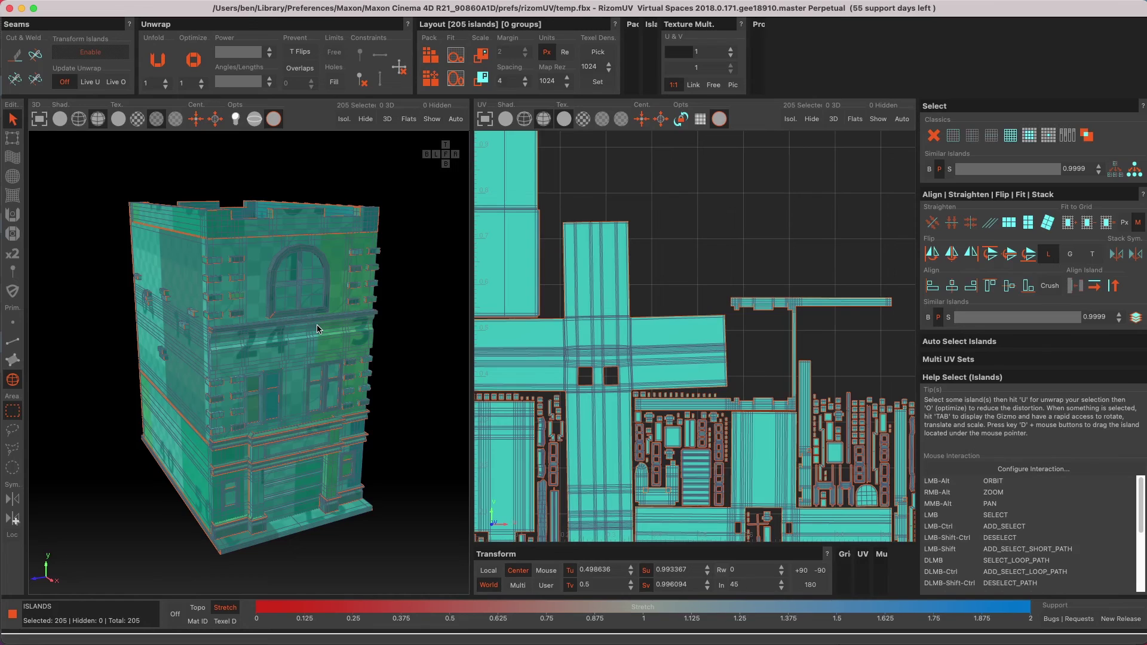
{"action": "key", "text": "super+s"}
{"action": "key", "text": "super+q"}
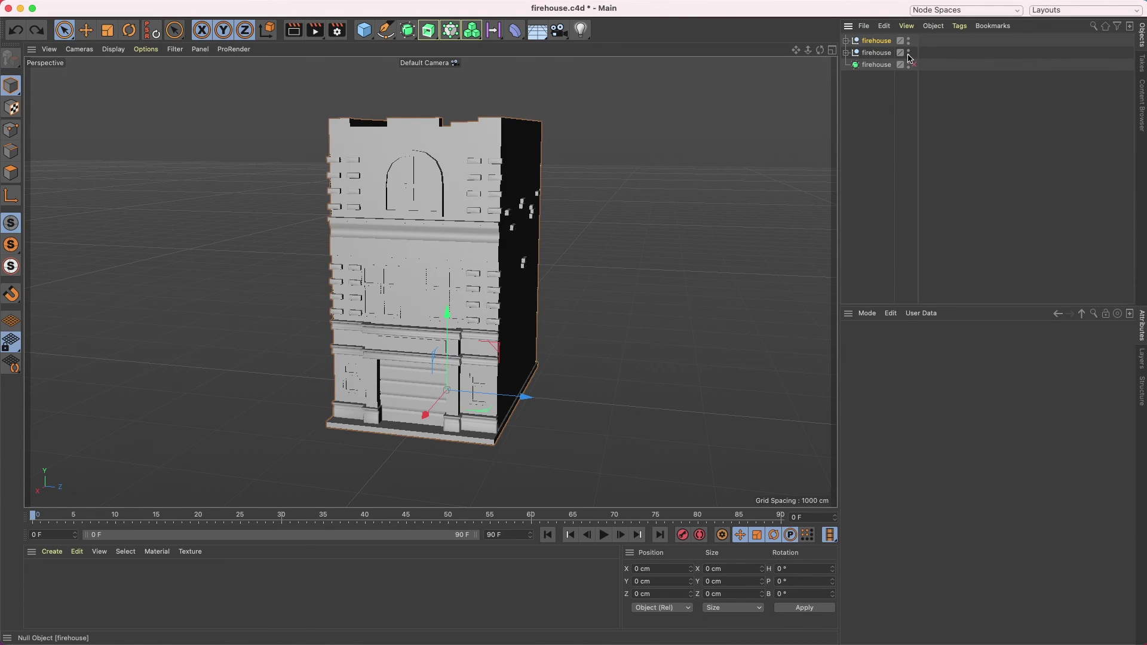
- Create a new material Mat with a Checkerboard colour texture at U and V frequency 40
{"action": "left_click", "coordinate": [889, 42]}
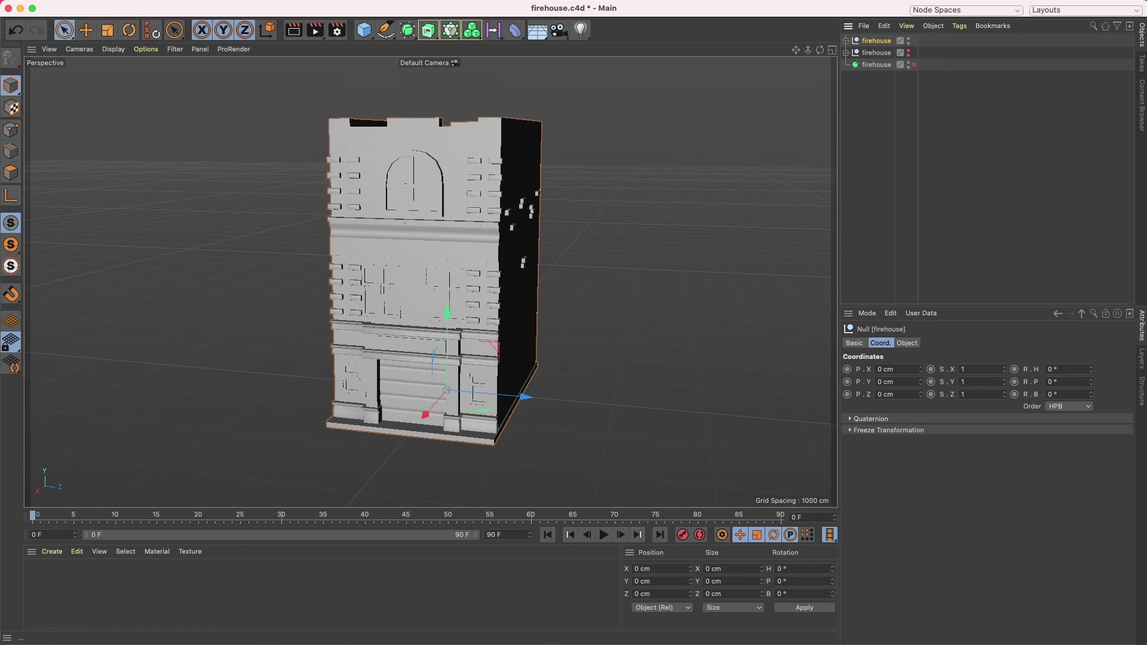
{"action": "left_click_drag", "start_coordinate": [512, 277], "coordinate": [528, 287], "text": "alt"}
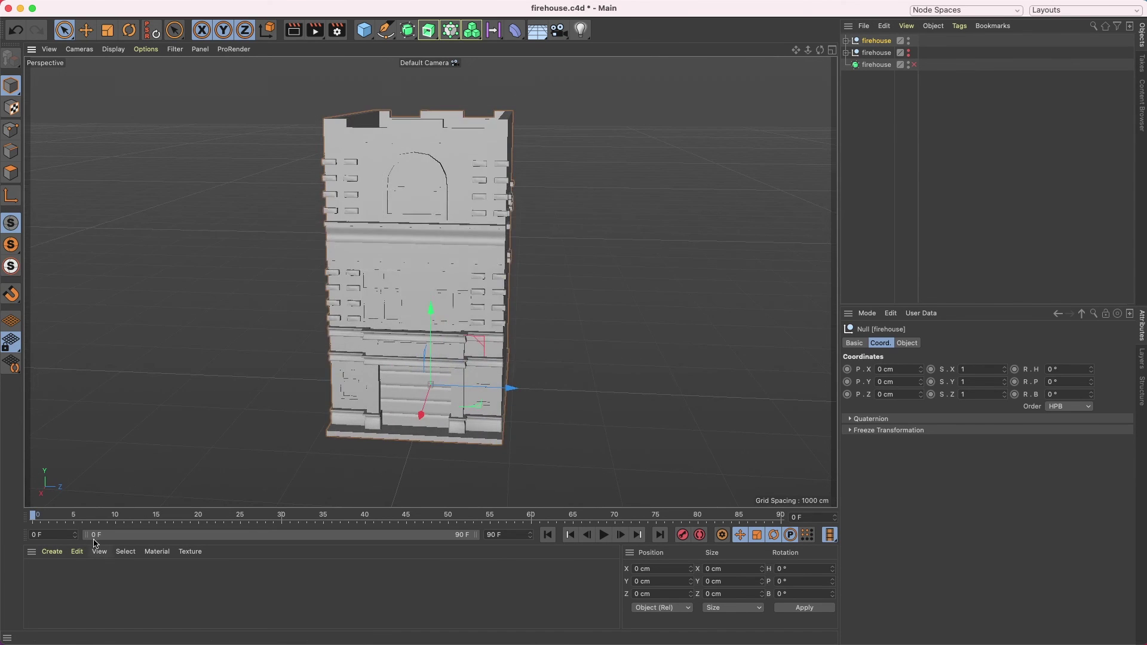
{"action": "double_click", "coordinate": [53, 571]}
{"action": "double_click", "coordinate": [42, 578]}
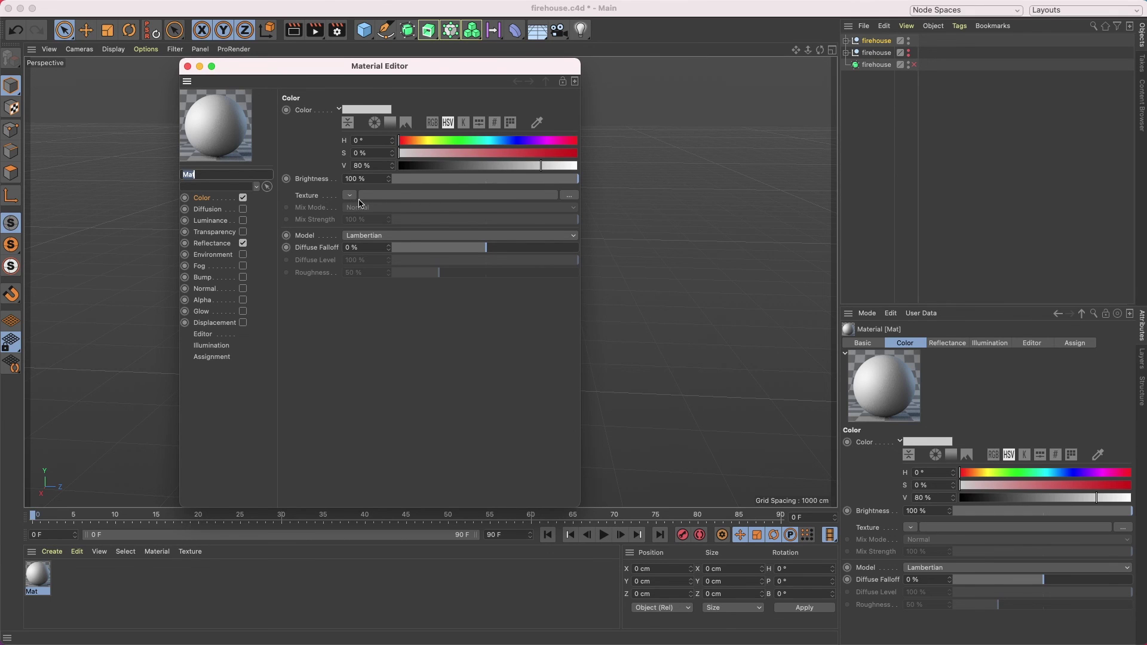
{"action": "left_click", "coordinate": [350, 198]}
{"action": "left_click", "coordinate": [384, 423]}
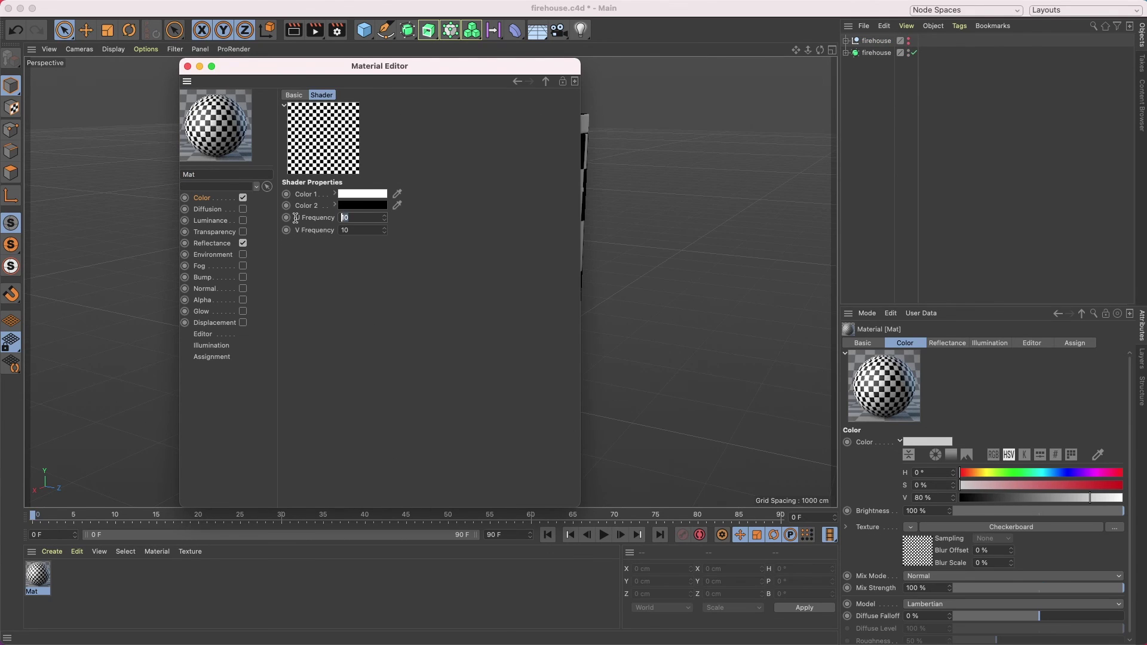
{"action": "type", "text": "40"}
{"action": "key", "text": "Tab"}
{"action": "type", "text": "40"}
{"action": "key", "text": "Return"}
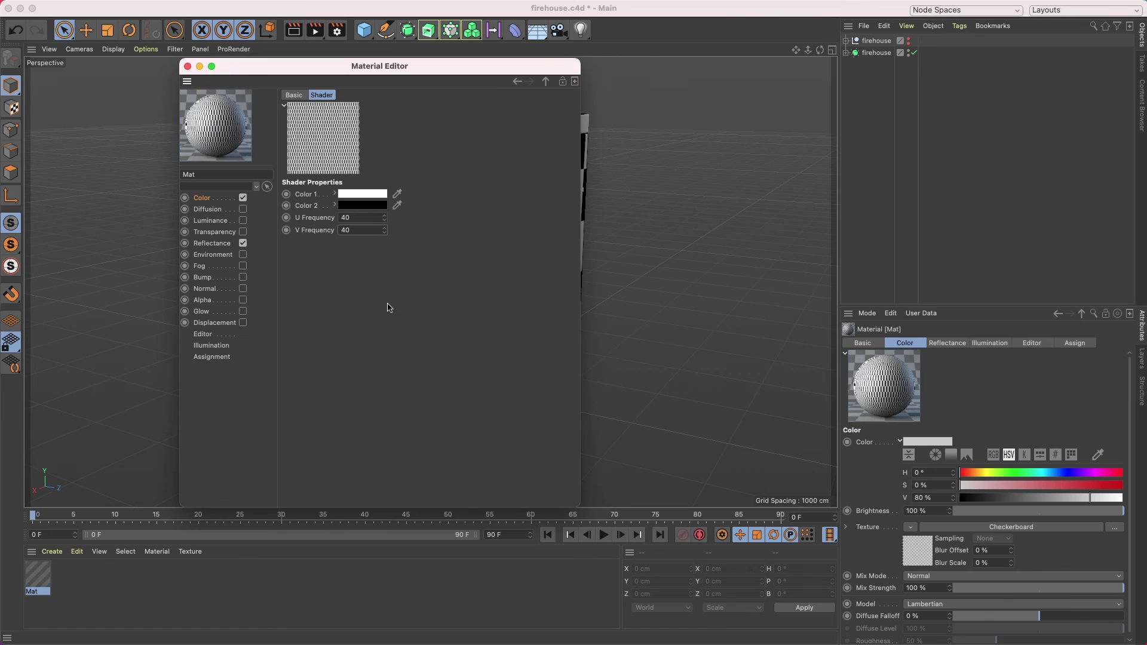
- Close the material editor and delete the trial checker tag from the second firehouse object
{"action": "left_click_drag", "start_coordinate": [237, 68], "coordinate": [646, 187]}
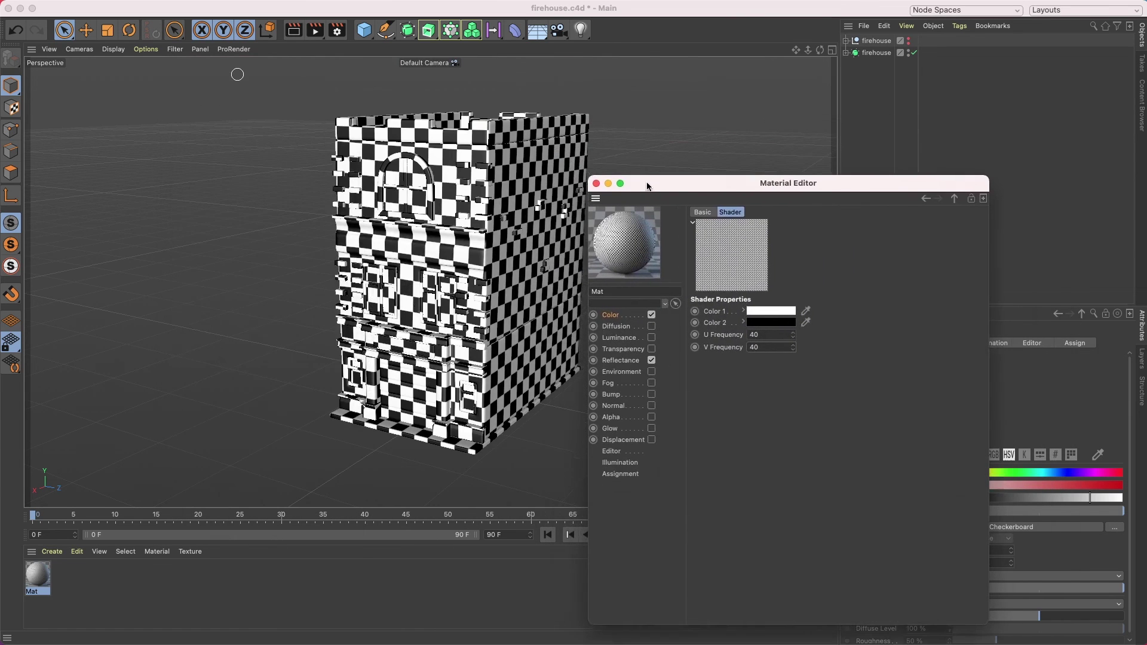
{"action": "left_click", "coordinate": [596, 185]}
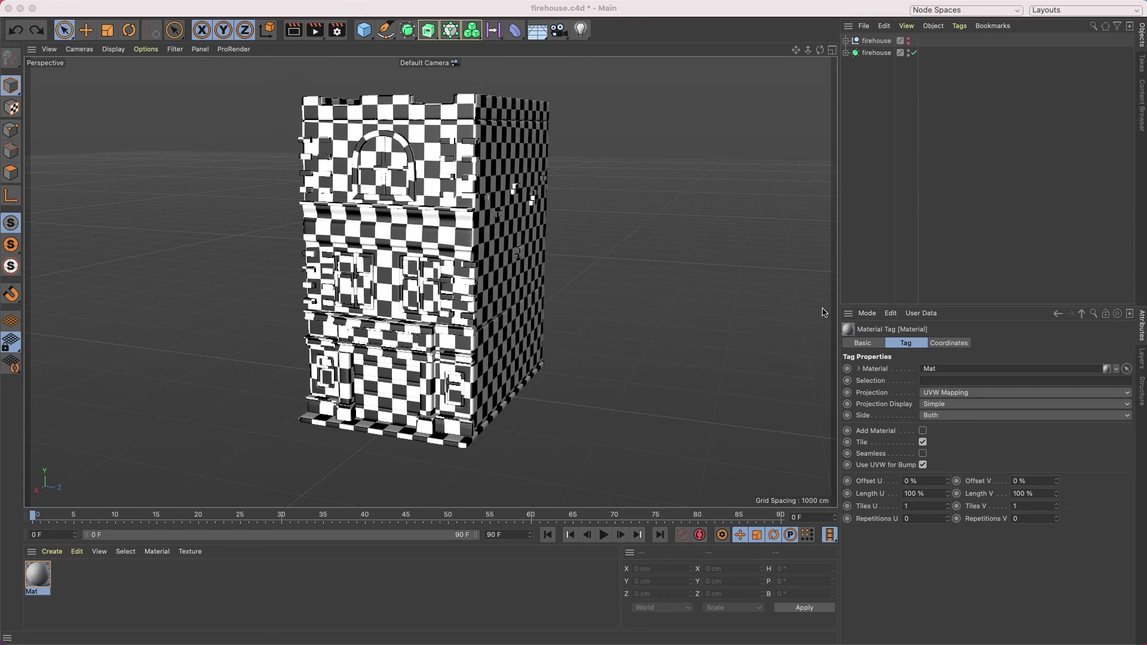
{"action": "left_click", "coordinate": [846, 52]}
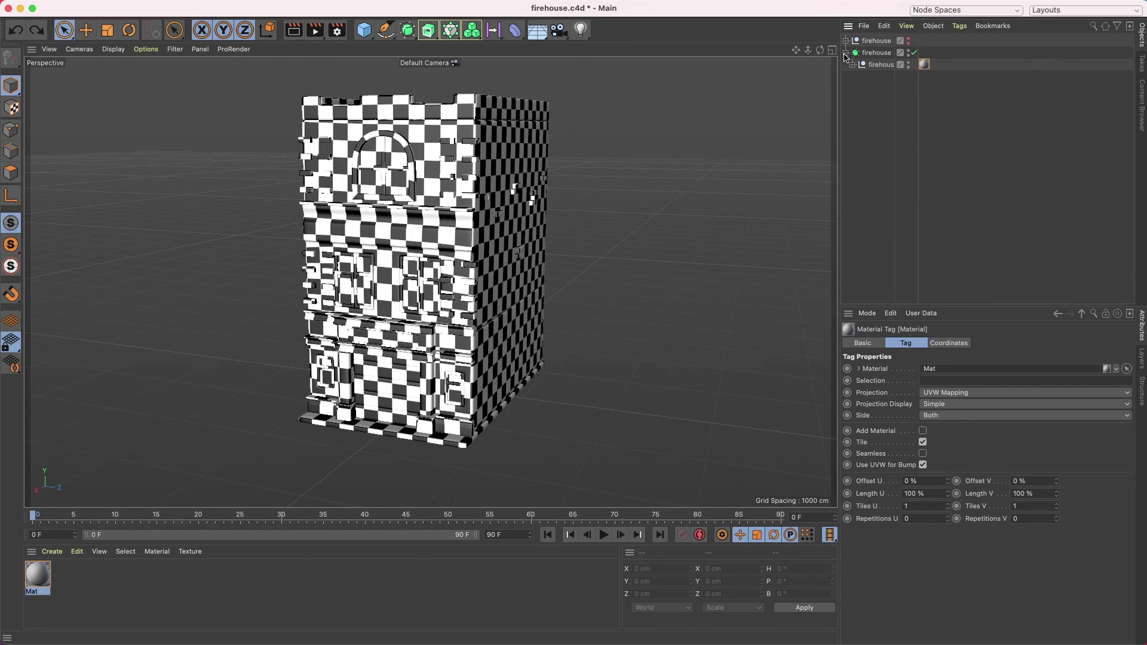
{"action": "left_click", "coordinate": [925, 66]}
{"action": "key", "text": "Delete"}
{"action": "left_click", "coordinate": [846, 52]}
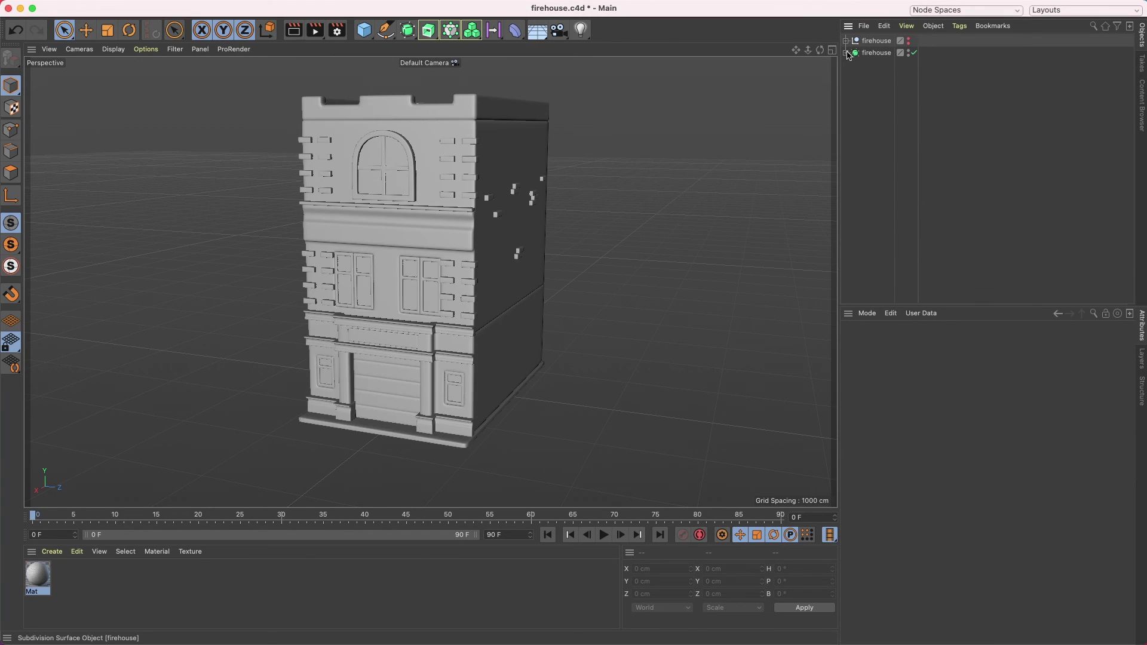